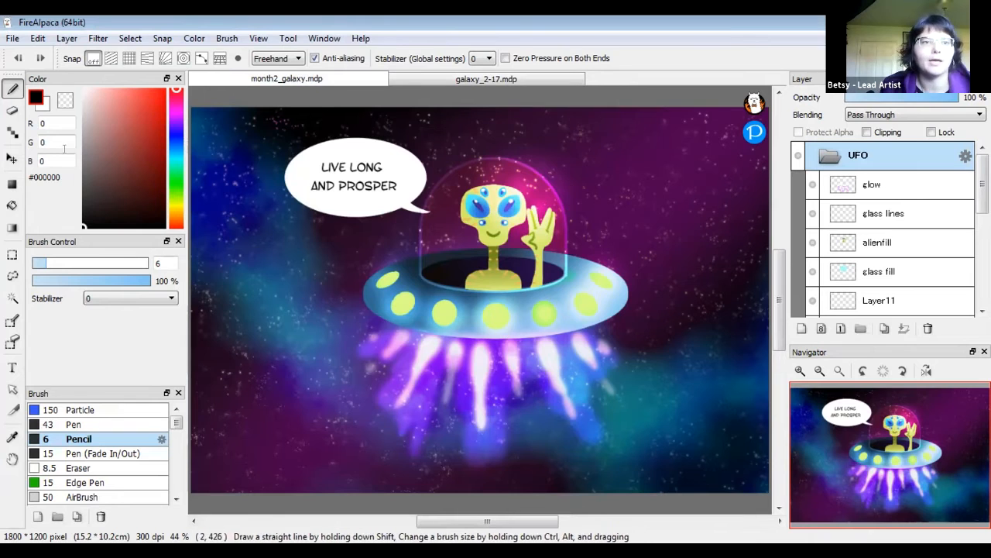
# Switch to the galaxy_2-17.mdp drawing and add a new layer directly above the ship layer.
pyautogui.click(910, 186)
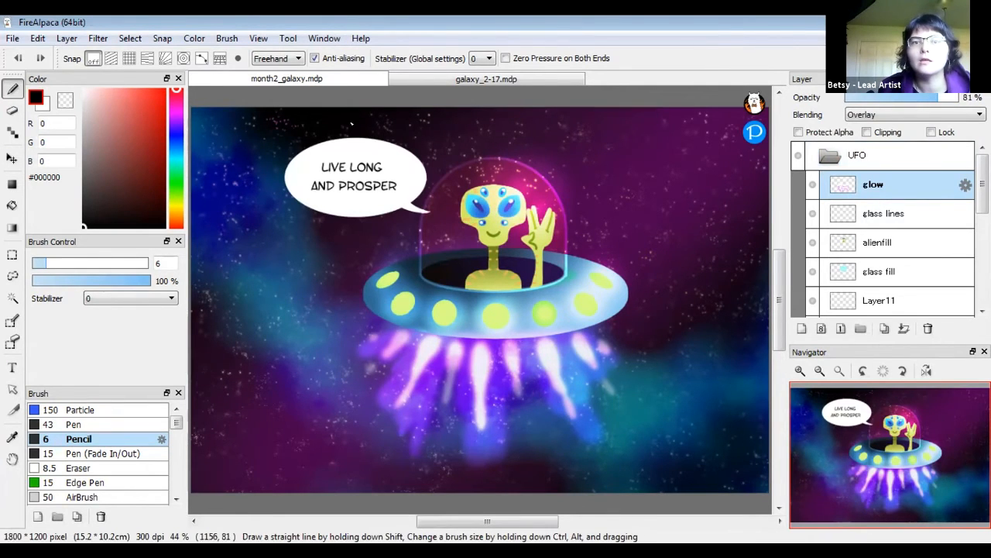
pyautogui.click(481, 81)
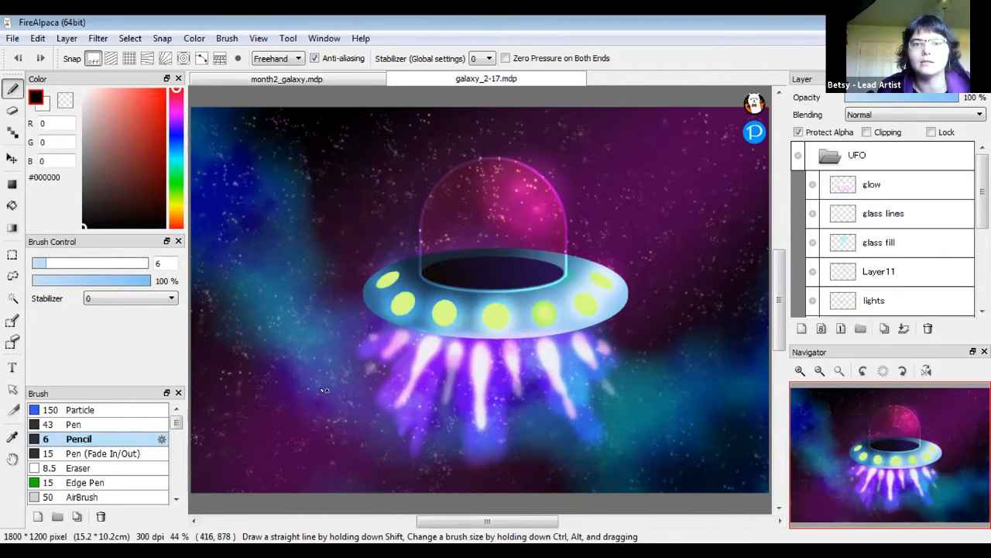
pyautogui.click(800, 371)
pyautogui.click(800, 370)
pyautogui.moveTo(612, 279); pyautogui.dragTo(609, 305)
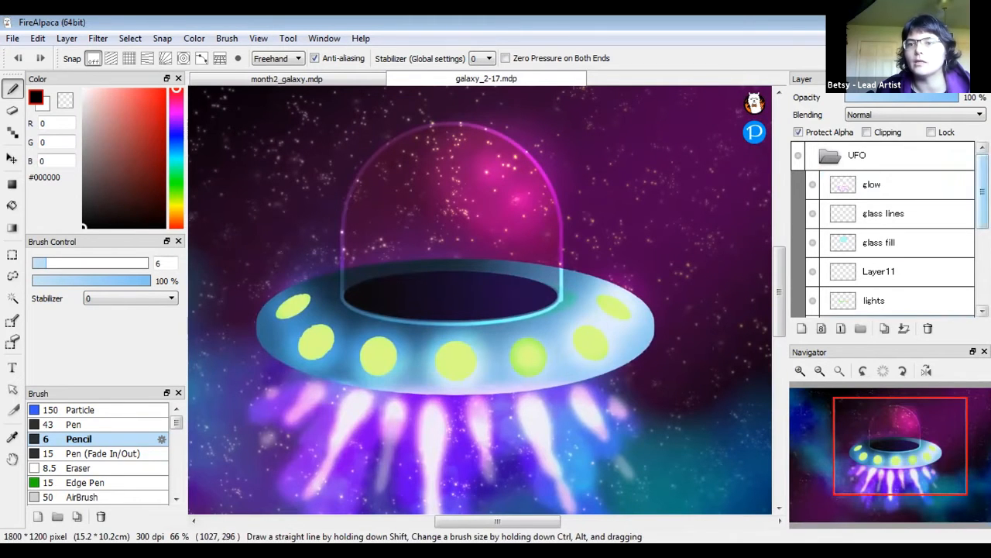
pyautogui.scroll(-3, 891, 233)
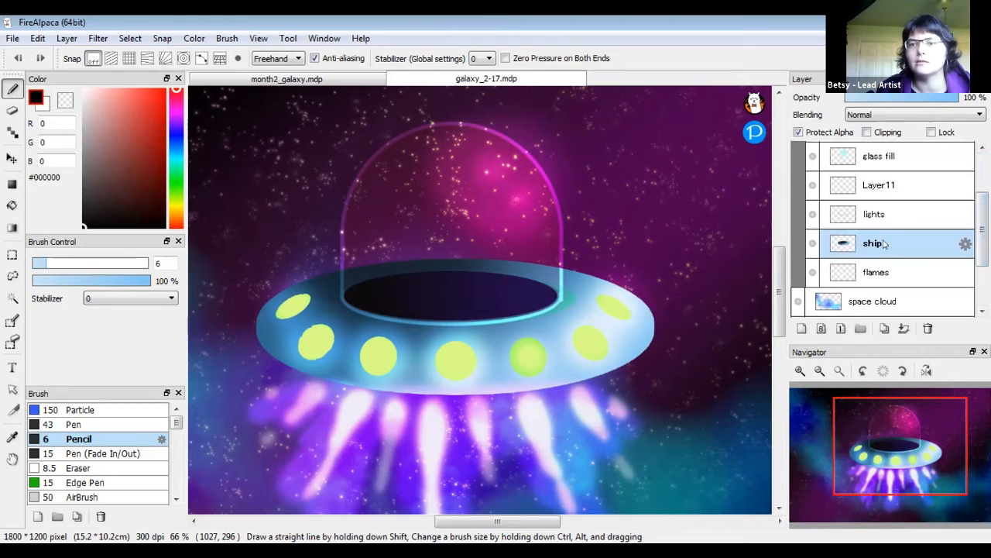
pyautogui.click(810, 244)
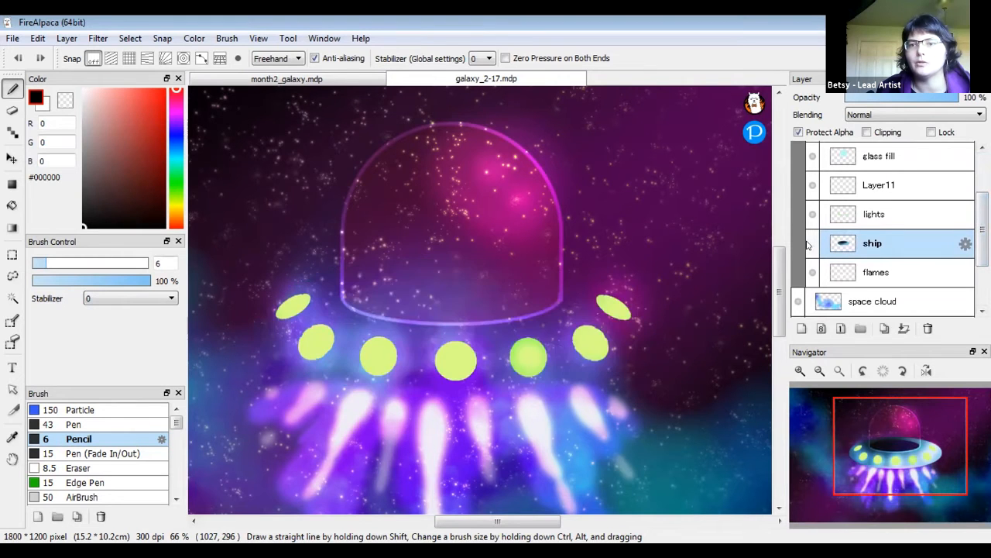
pyautogui.click(811, 244)
pyautogui.click(802, 328)
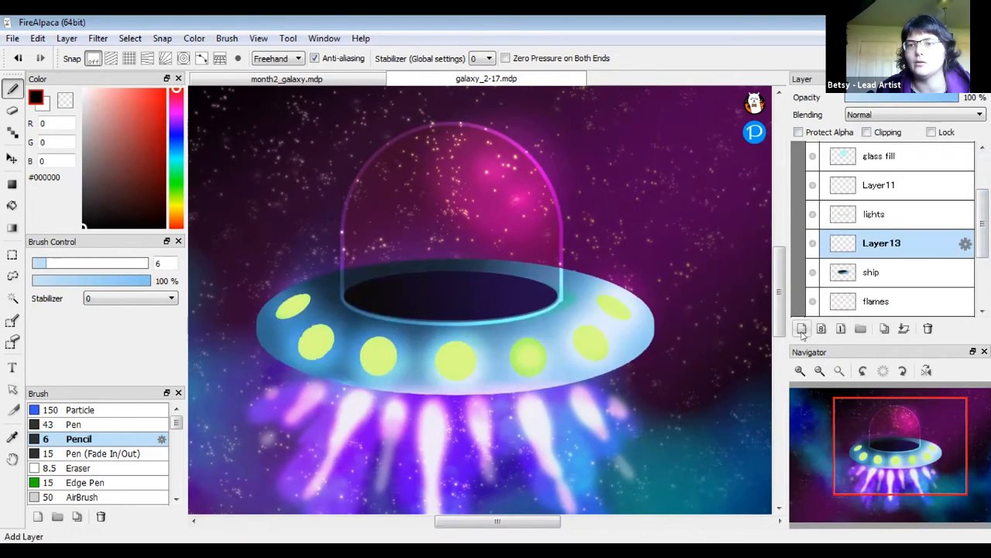
# Rename the new layer as alien.
pyautogui.doubleClick(876, 243)
pyautogui.write('aliwn')
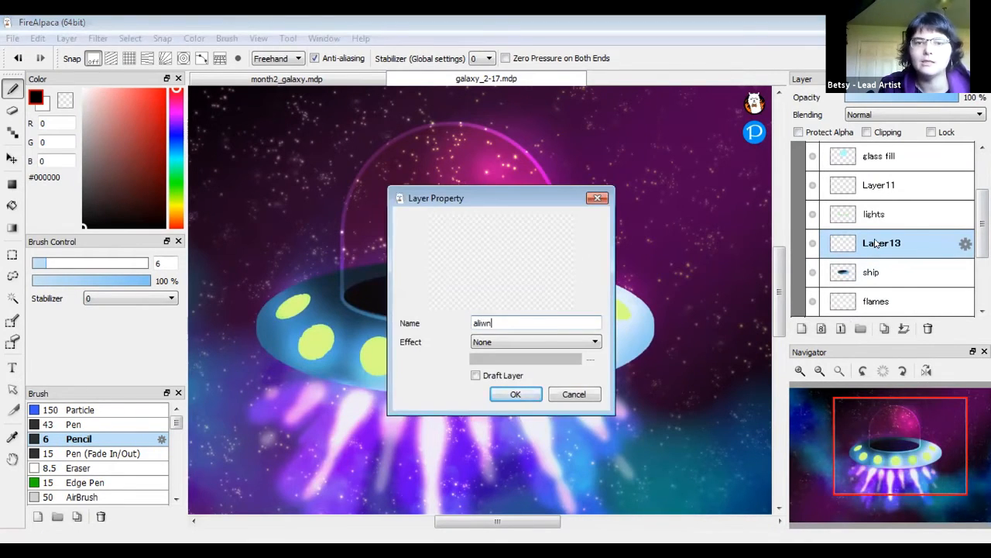
pyautogui.press('BackSpace')
pyautogui.press('BackSpace')
pyautogui.press('BackSpace')
pyautogui.write('i')
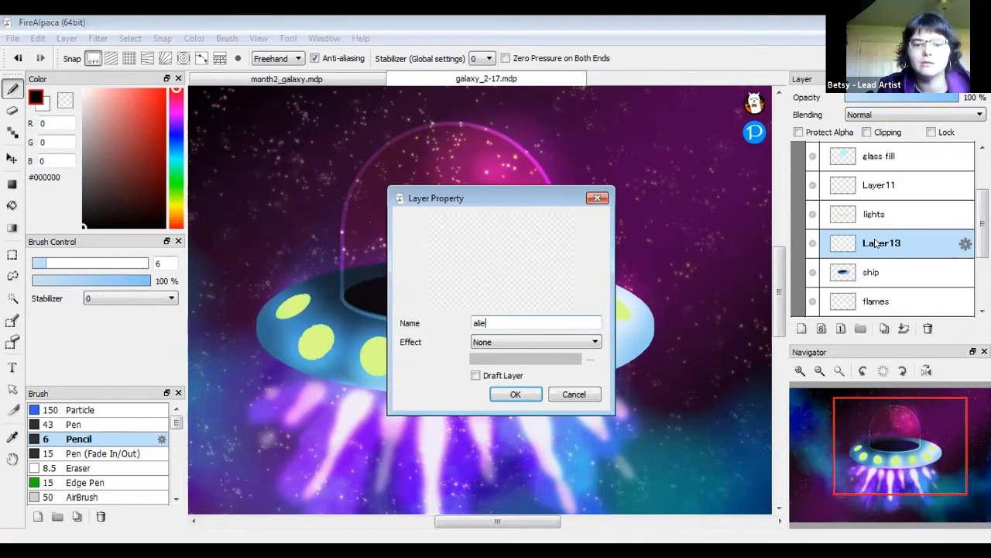
pyautogui.press('Return')
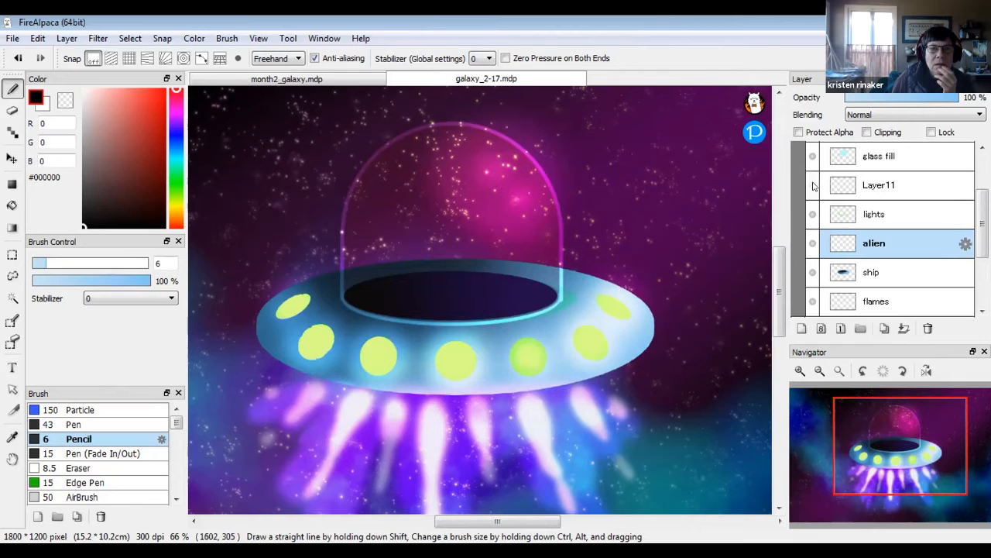
# Delete the empty Layer11 and make the alien layer active.
pyautogui.click(897, 186)
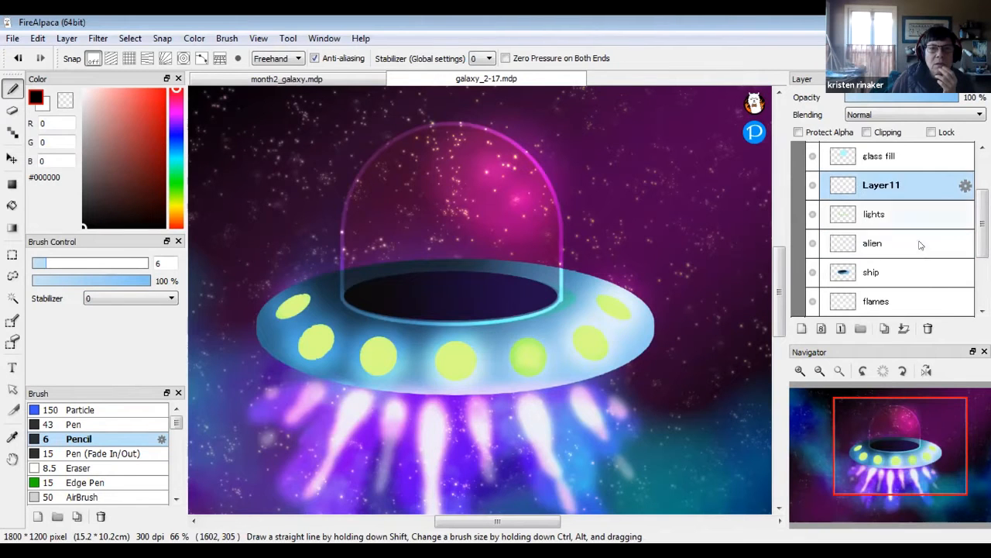
pyautogui.click(927, 328)
pyautogui.click(906, 215)
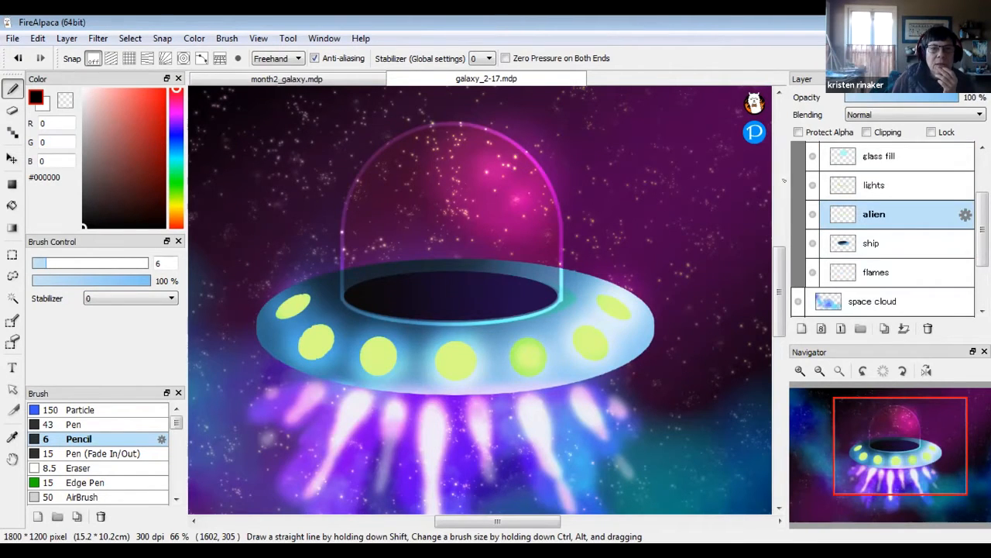
pyautogui.scroll(1, 878, 245)
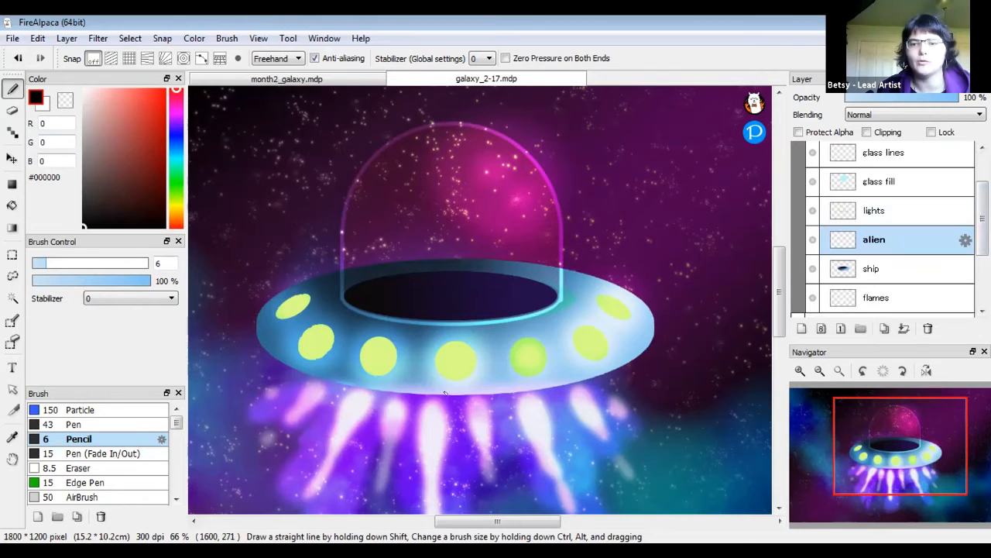
# Review the layer order in month2_galaxy.mdp and check what the ship layer contains in galaxy_2-17.mdp.
pyautogui.click(347, 79)
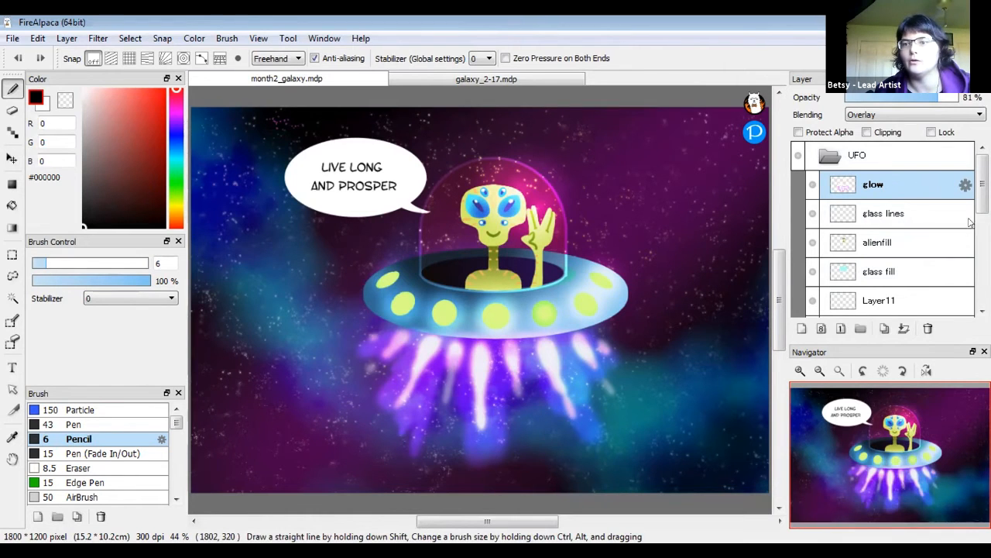
pyautogui.scroll(-3, 961, 229)
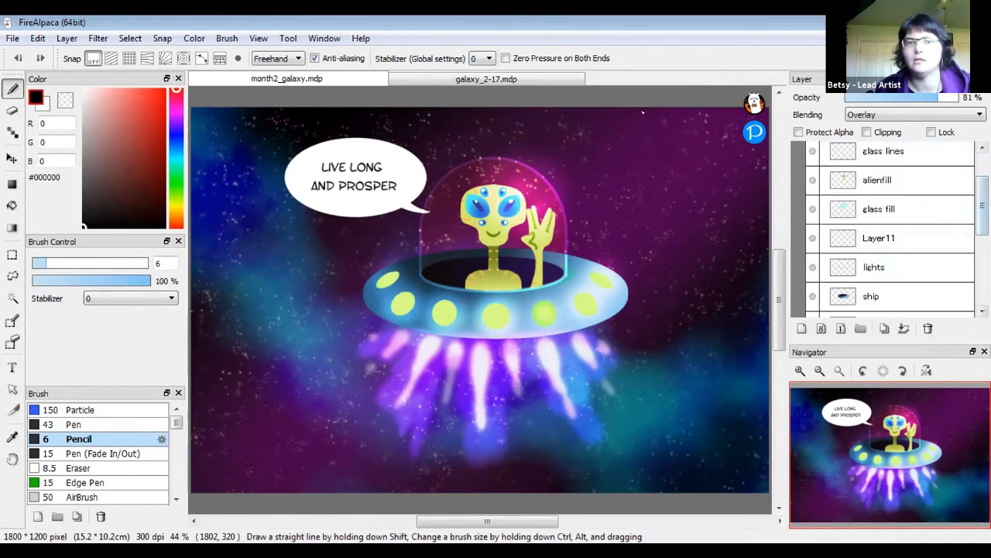
pyautogui.click(480, 80)
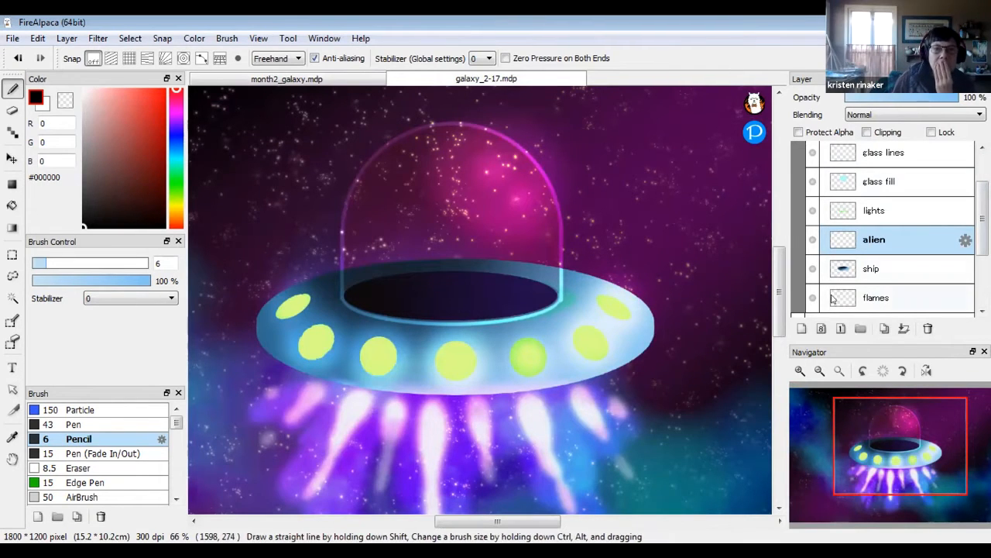
pyautogui.click(813, 268)
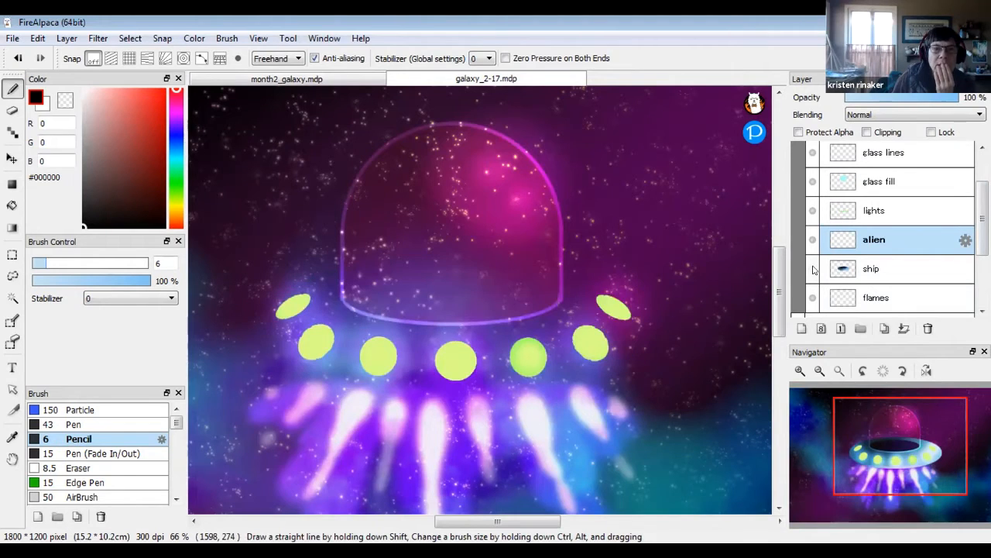
pyautogui.click(812, 269)
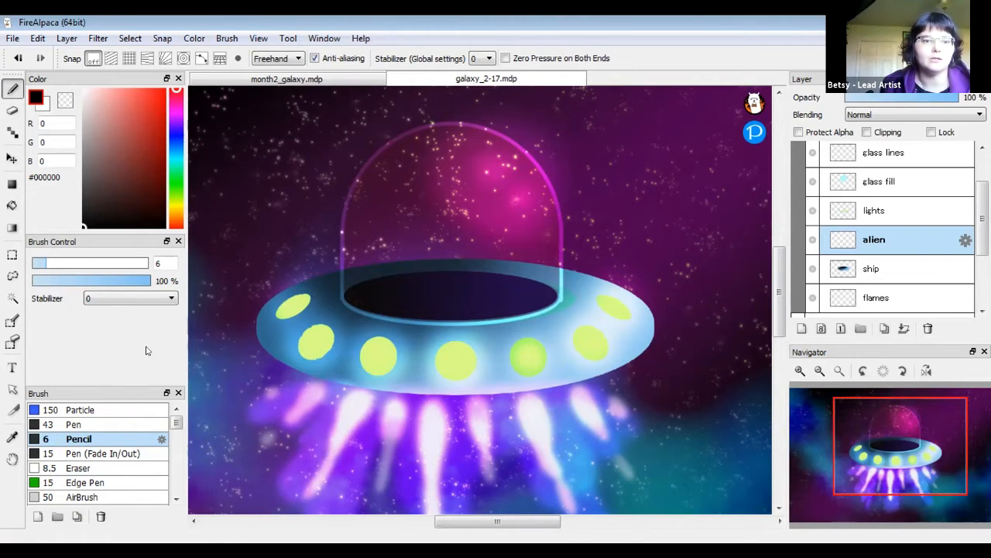
# Choose the Symmetry brush and set the drawing colour to bright green #4AFF47.
pyautogui.moveTo(177, 424); pyautogui.dragTo(177, 482)
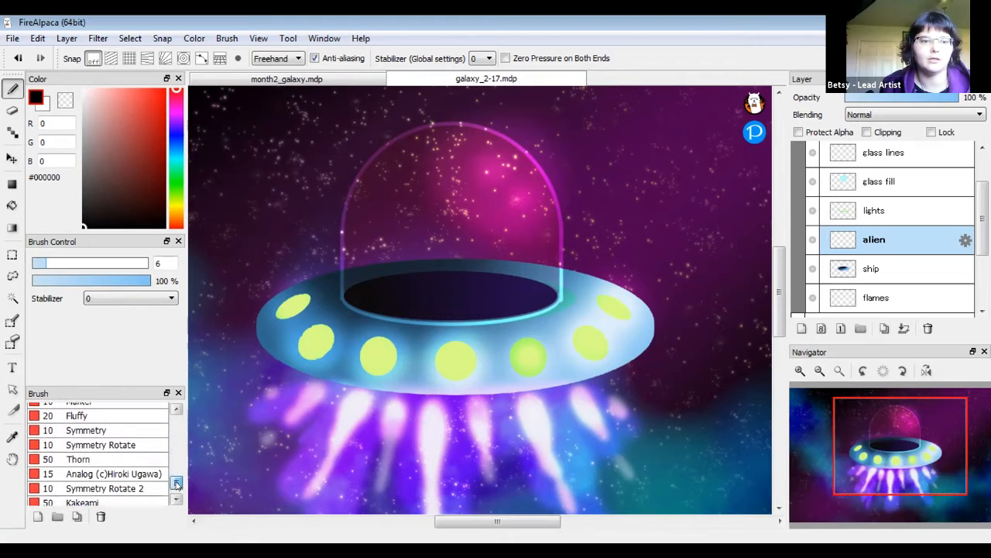
pyautogui.click(101, 422)
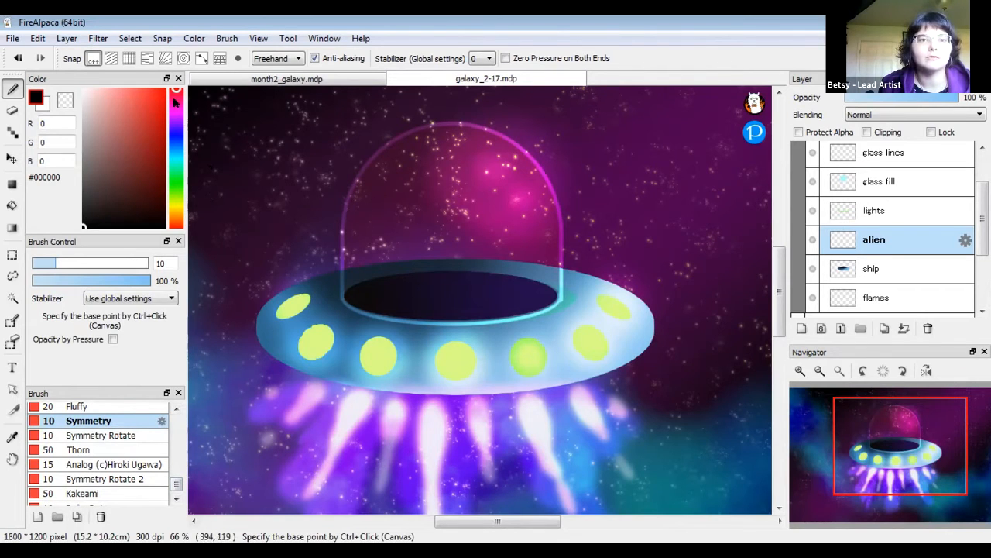
pyautogui.moveTo(177, 113); pyautogui.dragTo(176, 184)
pyautogui.moveTo(147, 95); pyautogui.dragTo(143, 87)
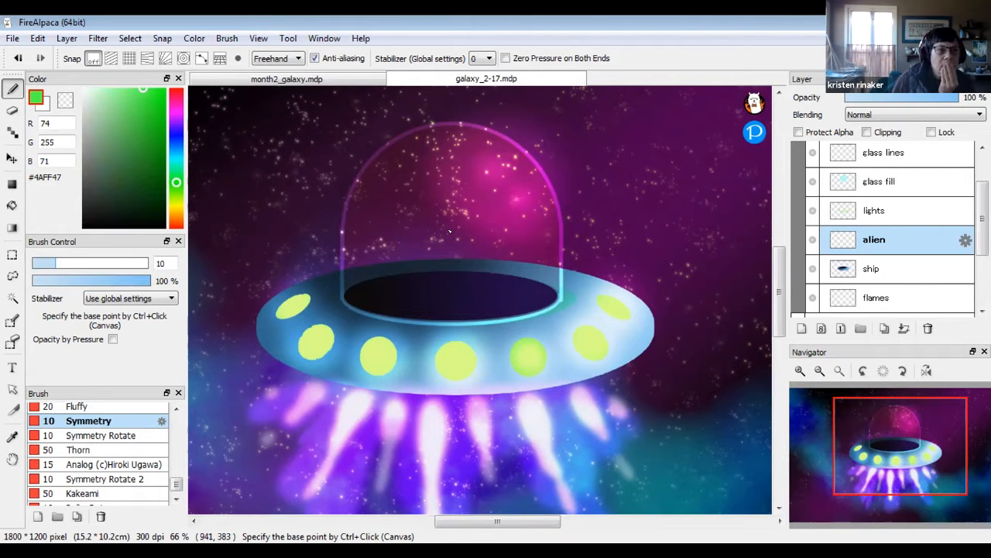
# Frame the UFO's glass dome at 100 % and change the drawing colour to yellow #FFF400.
pyautogui.click(800, 370)
pyautogui.scroll(3, 496, 511)
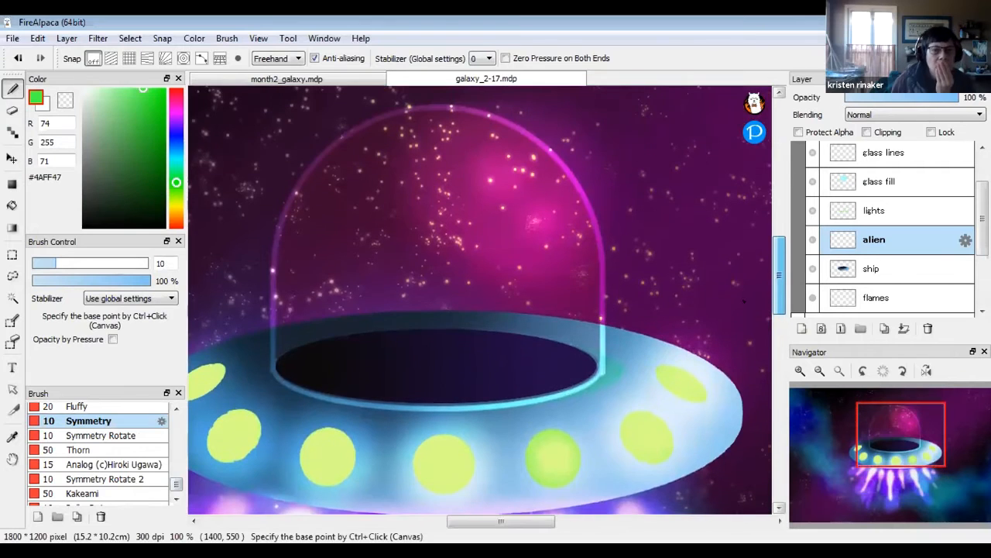
pyautogui.moveTo(497, 520); pyautogui.dragTo(488, 522)
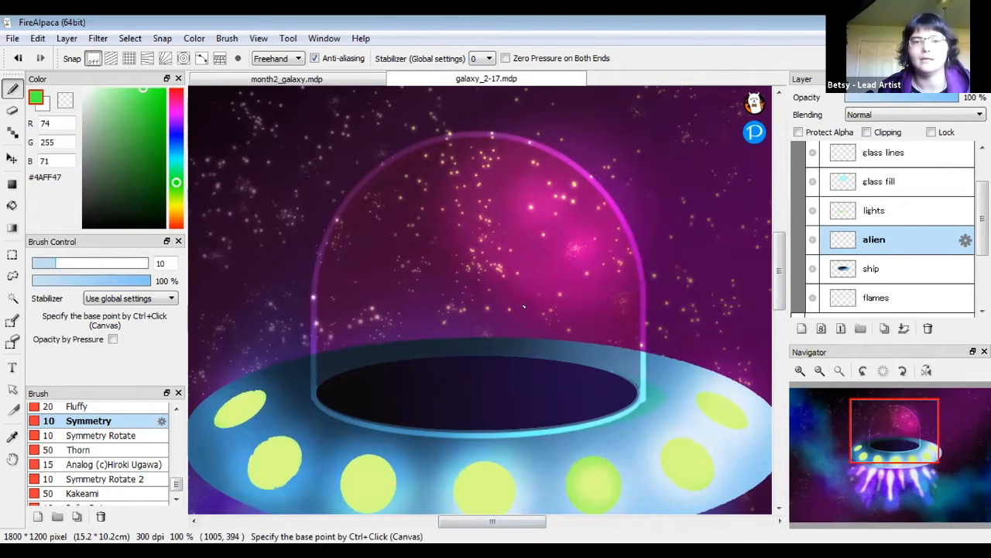
pyautogui.moveTo(177, 182); pyautogui.dragTo(189, 204)
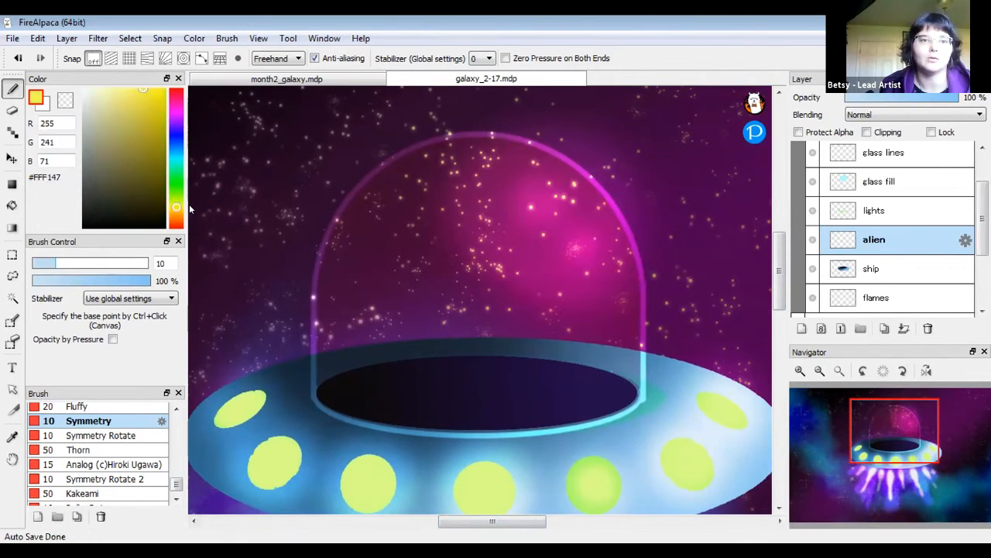
pyautogui.moveTo(158, 100); pyautogui.dragTo(169, 79)
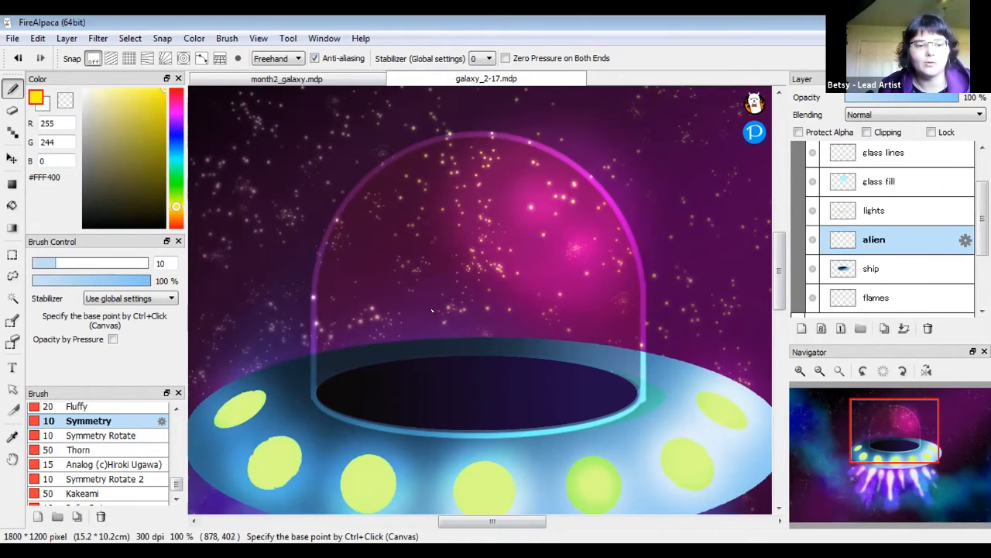
# Place the Symmetry brush's base point on the vertical centre line of the UFO's glass dome.
pyautogui.press('ctrl')
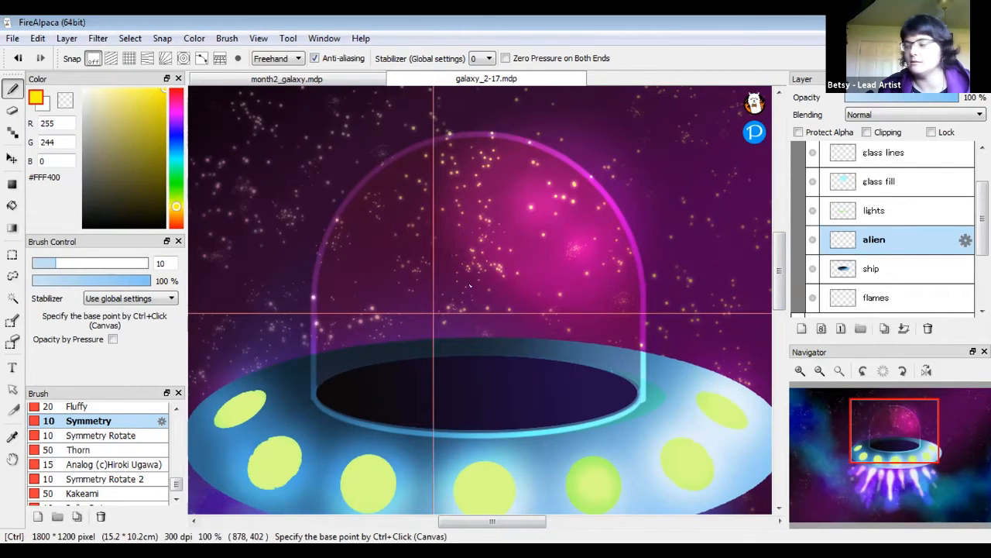
pyautogui.keyDown('ctrl'); pyautogui.click(472, 244); pyautogui.keyUp('ctrl')
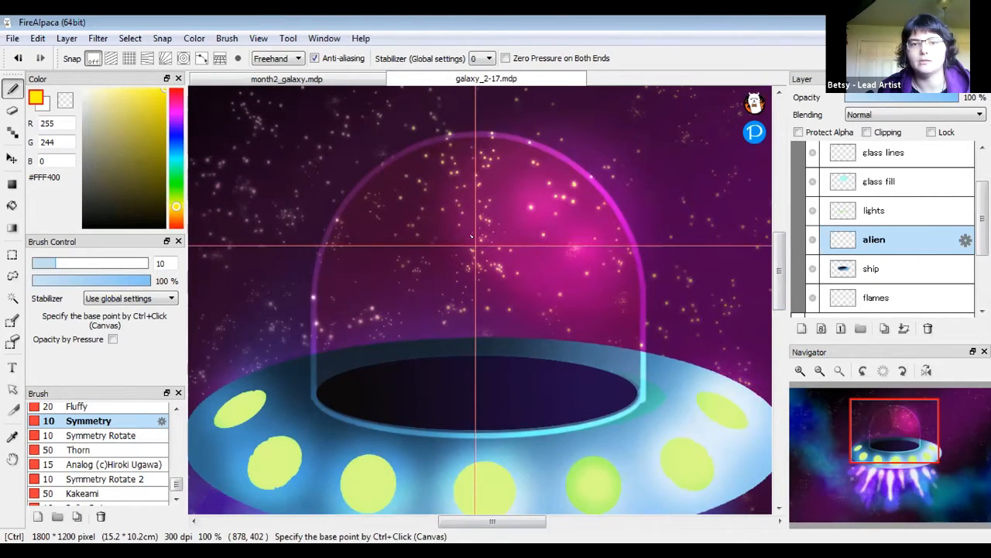
pyautogui.keyDown('ctrl'); pyautogui.click(471, 252); pyautogui.keyUp('ctrl')
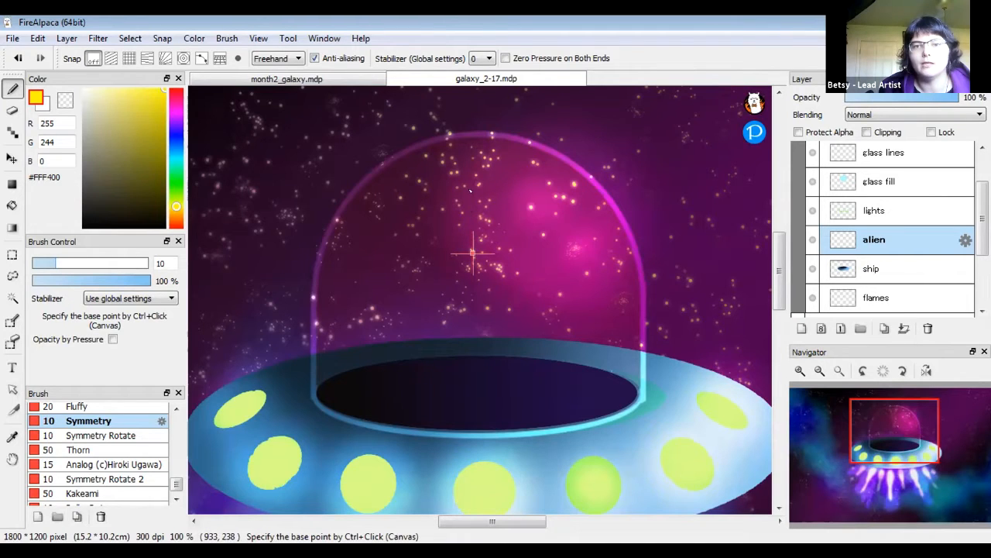
# Try out three mirrored alien head-and-body outlines inside the dome, undoing each one.
pyautogui.moveTo(492, 179)
pyautogui.mouseDown()
pyautogui.moveTo(519, 207)
pyautogui.moveTo(534, 185)
pyautogui.moveTo(548, 184)
pyautogui.moveTo(553, 206)
pyautogui.moveTo(530, 225)
pyautogui.moveTo(570, 238)
pyautogui.moveTo(561, 252)
pyautogui.moveTo(528, 248)
pyautogui.moveTo(525, 271)
pyautogui.moveTo(502, 261)
pyautogui.moveTo(483, 275)
pyautogui.moveTo(481, 296)
pyautogui.moveTo(533, 328)
pyautogui.mouseUp()
pyautogui.moveTo(529, 413); pyautogui.dragTo(528, 424)
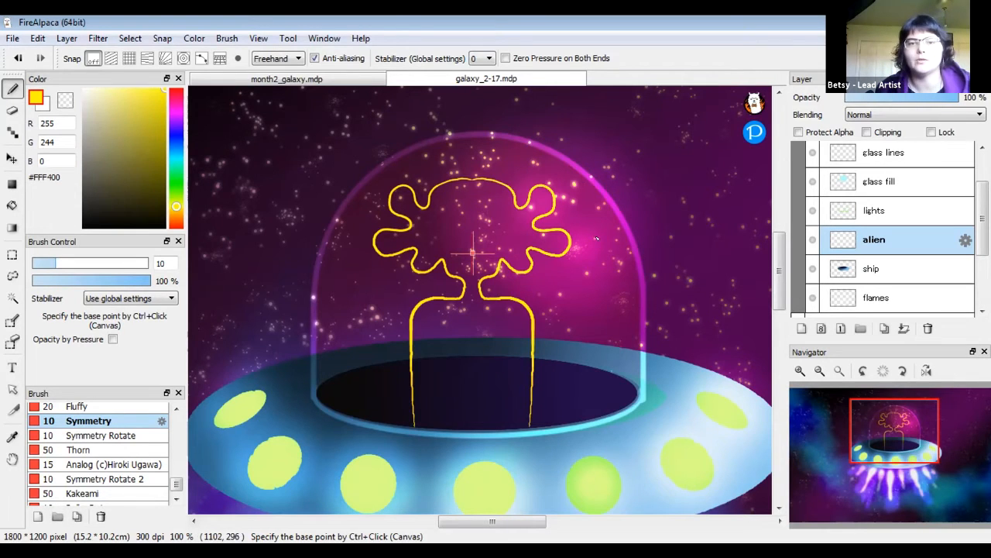
pyautogui.hotkey('ctrl', 'z')
pyautogui.moveTo(476, 163)
pyautogui.mouseDown()
pyautogui.moveTo(526, 183)
pyautogui.moveTo(532, 216)
pyautogui.moveTo(481, 270)
pyautogui.moveTo(480, 290)
pyautogui.moveTo(514, 311)
pyautogui.moveTo(523, 337)
pyautogui.moveTo(519, 421)
pyautogui.mouseUp()
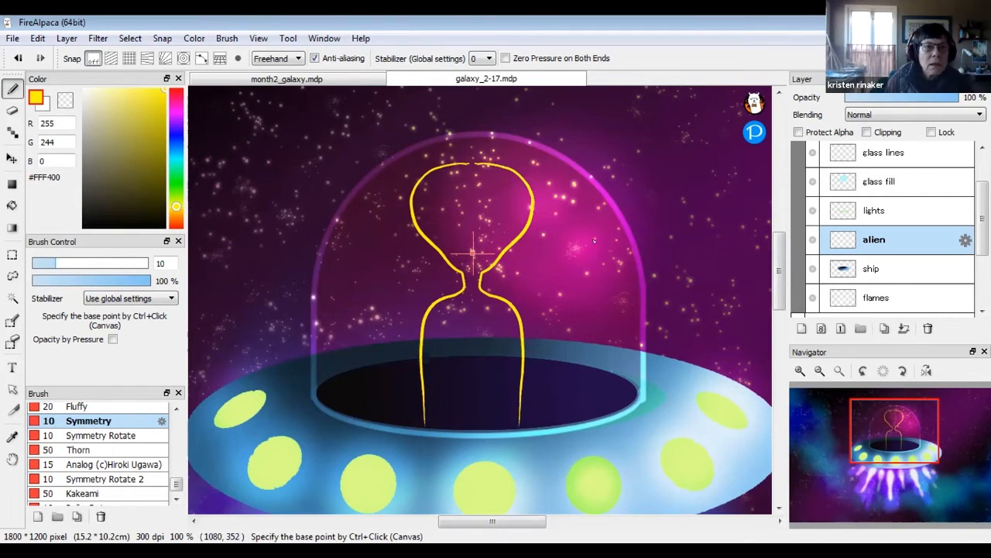
pyautogui.hotkey('ctrl', 'z')
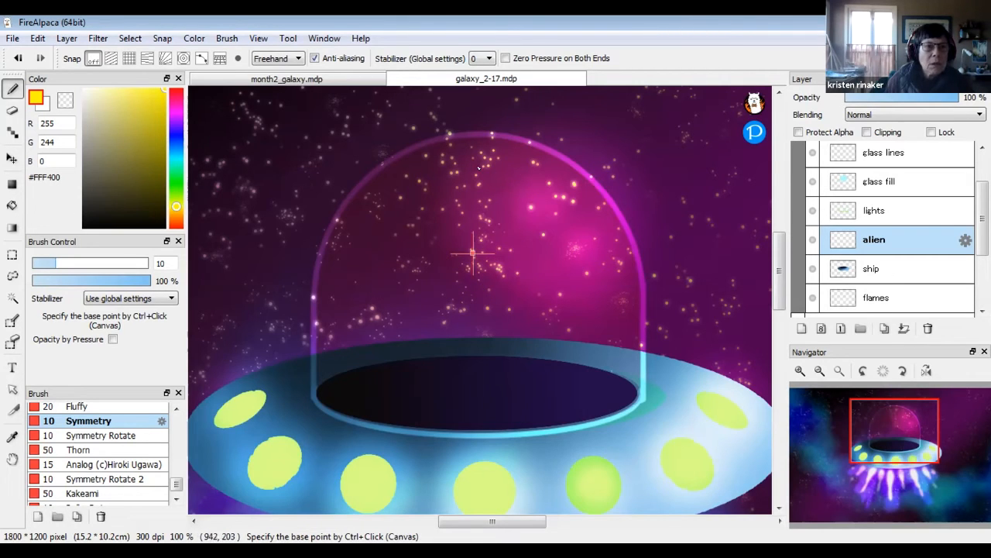
pyautogui.moveTo(474, 162)
pyautogui.mouseDown()
pyautogui.moveTo(506, 166)
pyautogui.moveTo(595, 234)
pyautogui.moveTo(587, 257)
pyautogui.moveTo(497, 282)
pyautogui.moveTo(488, 298)
pyautogui.moveTo(488, 309)
pyautogui.moveTo(536, 320)
pyautogui.moveTo(571, 379)
pyautogui.moveTo(562, 405)
pyautogui.moveTo(573, 418)
pyautogui.mouseUp()
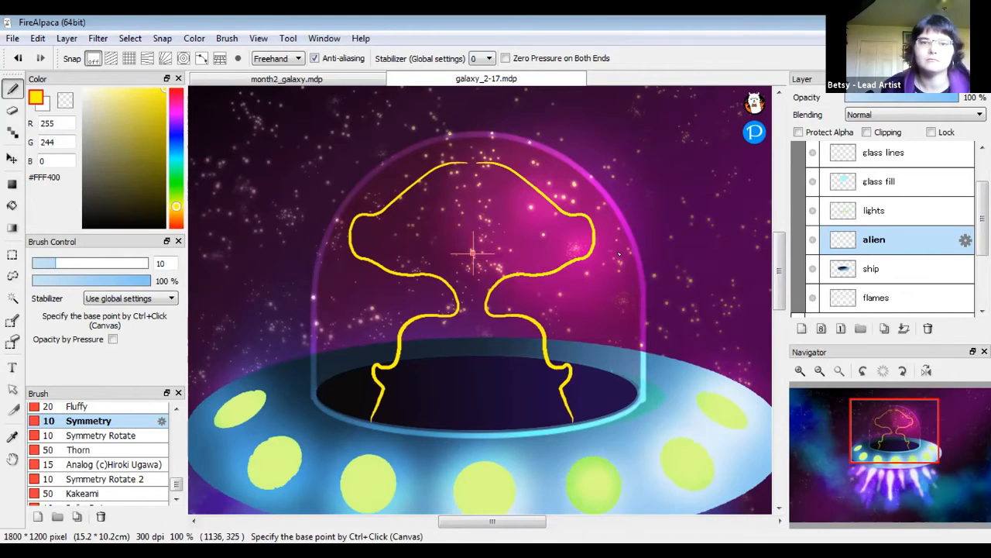
pyautogui.hotkey('ctrl', 'z')
# Try out a mirrored stroke with the canvas view rotated 41 degrees, undo it and reset the rotation.
pyautogui.moveTo(821, 372)
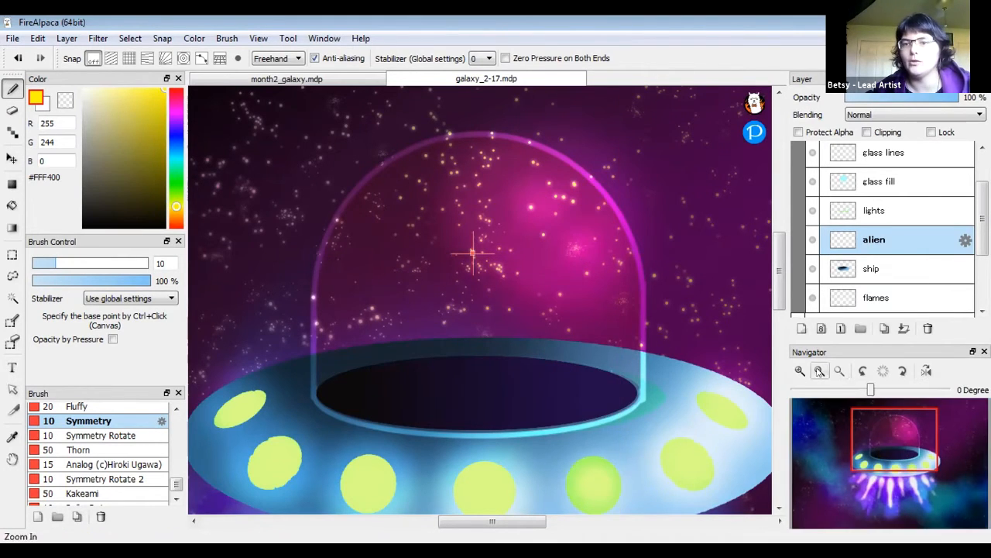
pyautogui.moveTo(868, 392)
pyautogui.mouseDown()
pyautogui.moveTo(854, 392)
pyautogui.moveTo(871, 391)
pyautogui.mouseUp()
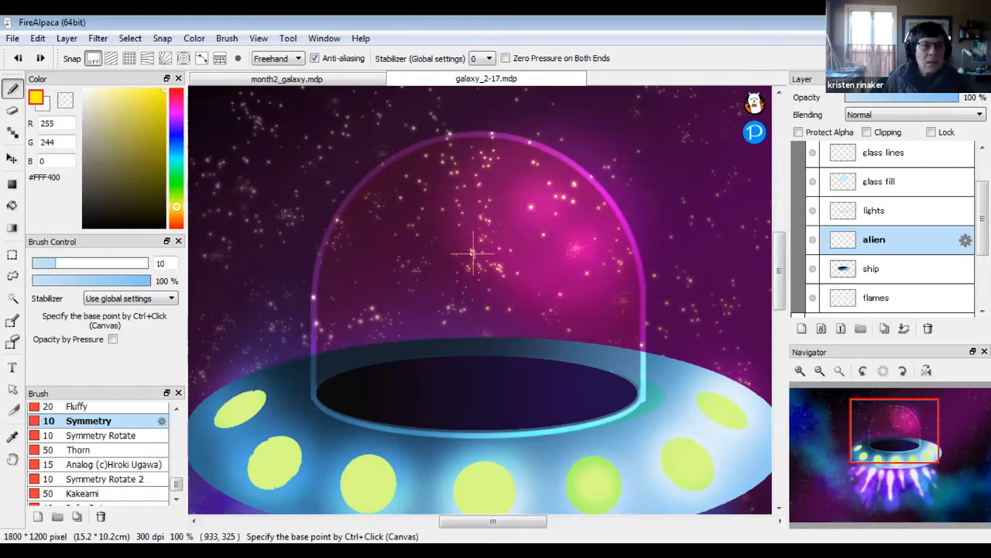
pyautogui.moveTo(872, 391); pyautogui.dragTo(887, 392)
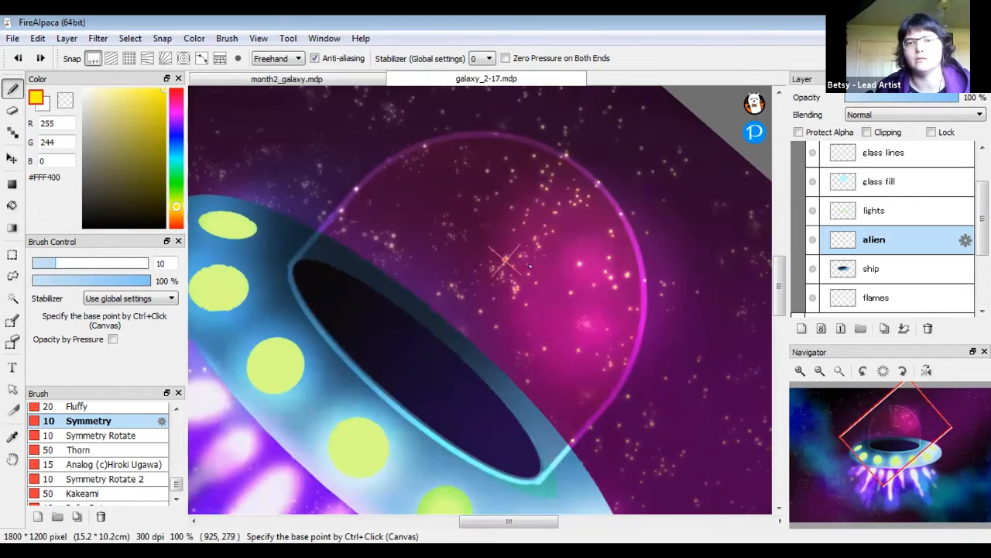
pyautogui.moveTo(564, 238)
pyautogui.mouseDown()
pyautogui.moveTo(587, 253)
pyautogui.moveTo(596, 286)
pyautogui.moveTo(554, 320)
pyautogui.moveTo(565, 359)
pyautogui.moveTo(493, 394)
pyautogui.moveTo(572, 392)
pyautogui.moveTo(610, 332)
pyautogui.moveTo(690, 276)
pyautogui.moveTo(666, 281)
pyautogui.moveTo(691, 272)
pyautogui.mouseUp()
pyautogui.hotkey('ctrl', 'z')
pyautogui.moveTo(884, 373)
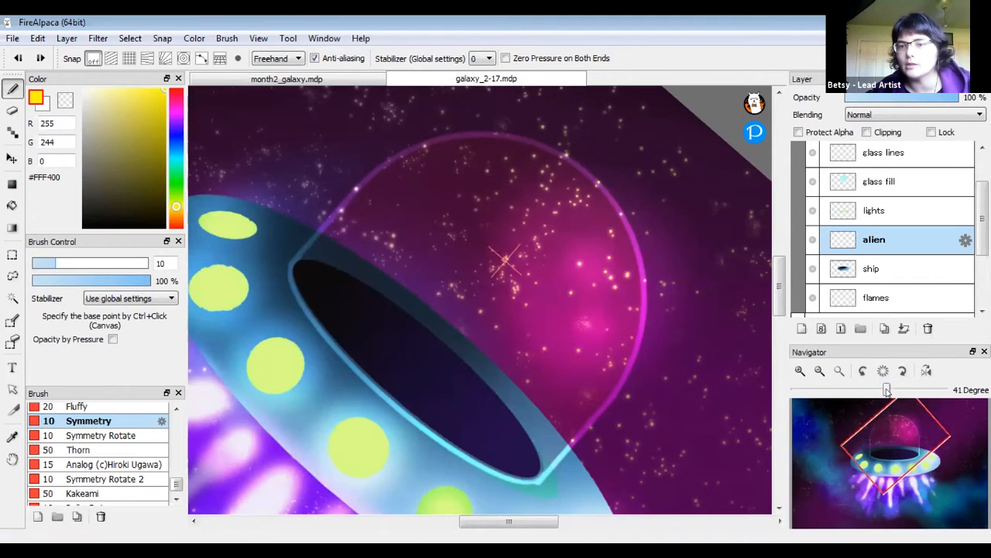
pyautogui.moveTo(886, 391); pyautogui.dragTo(863, 391)
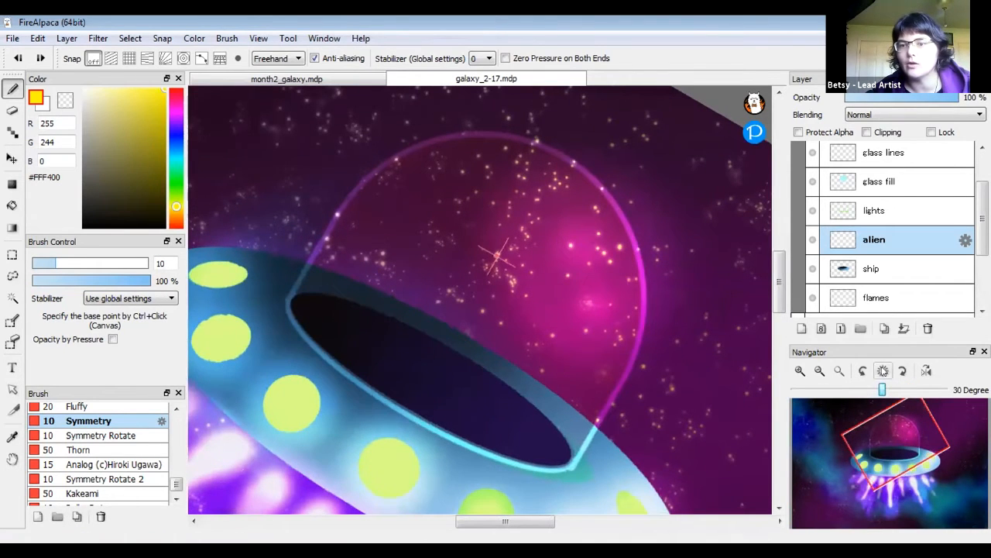
pyautogui.click(883, 370)
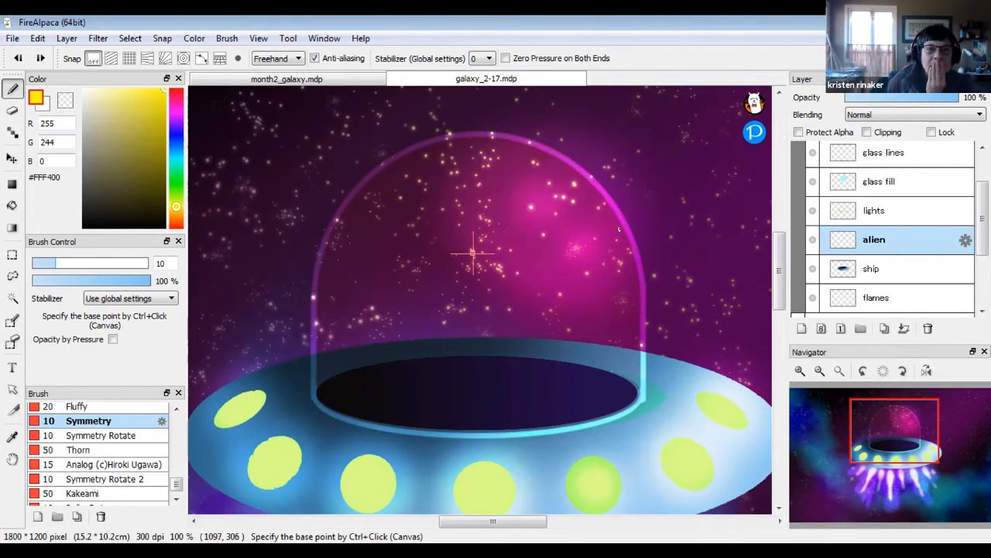
pyautogui.click(880, 187)
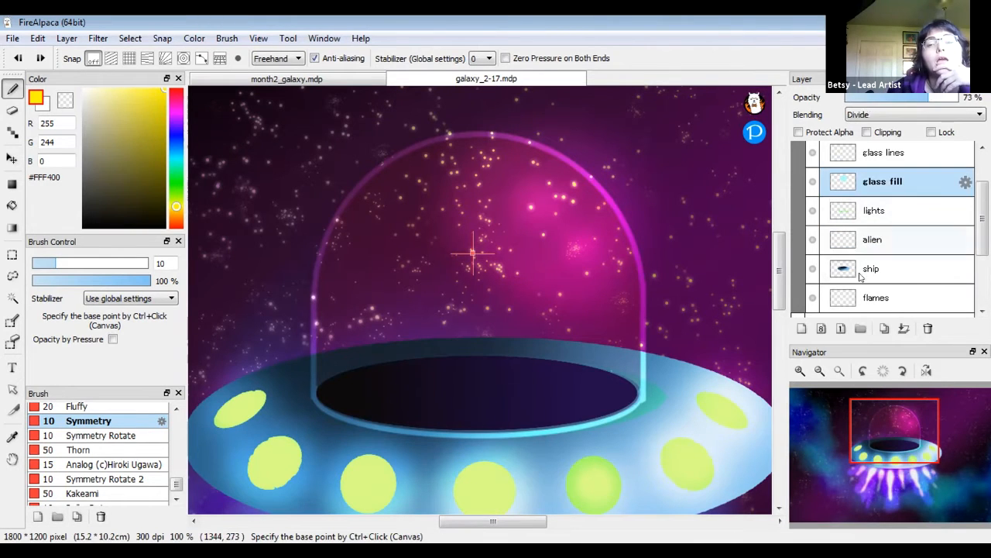
pyautogui.click(896, 213)
pyautogui.click(897, 156)
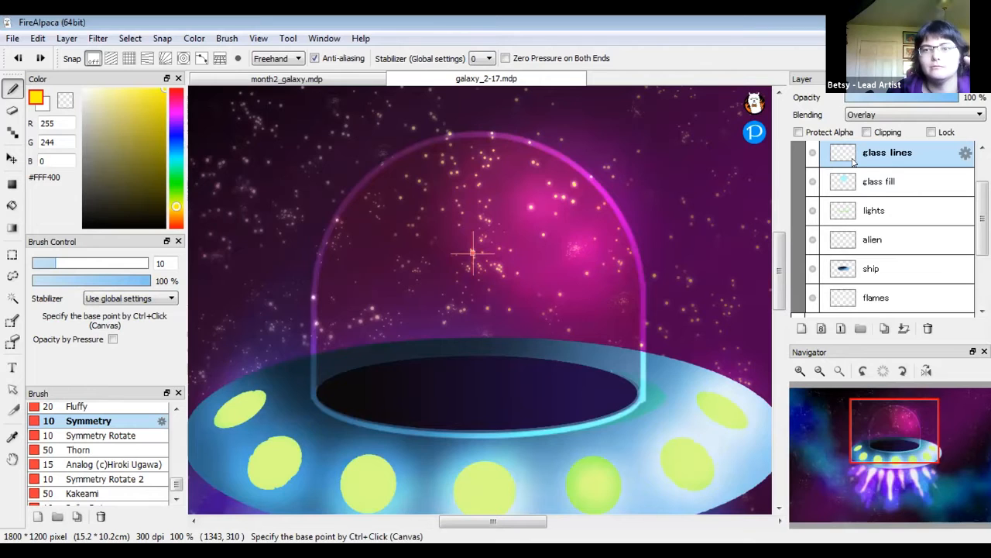
pyautogui.press('v')
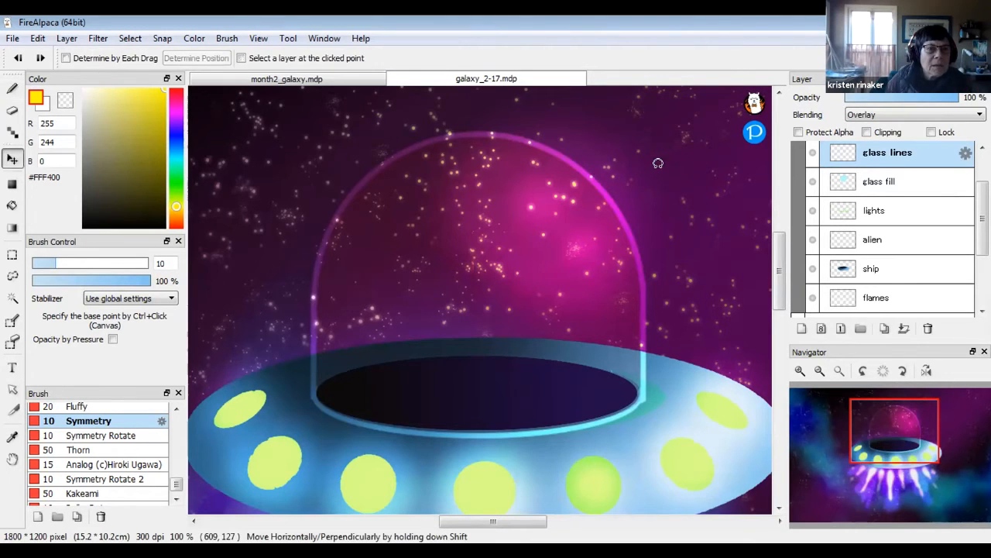
pyautogui.hotkey('ctrl', 't')
pyautogui.moveTo(659, 102); pyautogui.dragTo(504, 91)
pyautogui.moveTo(727, 266); pyautogui.dragTo(621, 125)
pyautogui.press('Return')
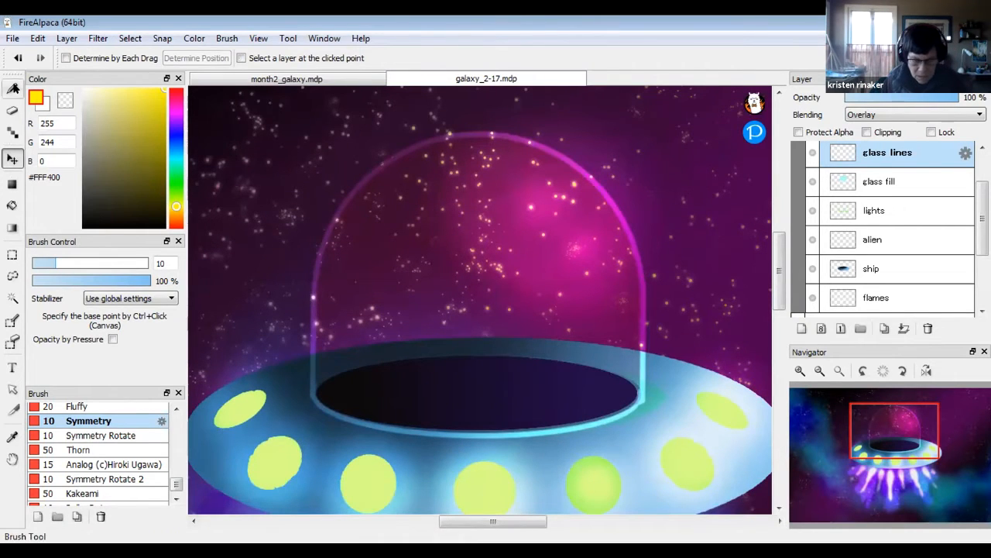
# Try out a mirrored alien head-and-shoulders outline on the alien layer with the Symmetry brush and undo it.
pyautogui.click(12, 88)
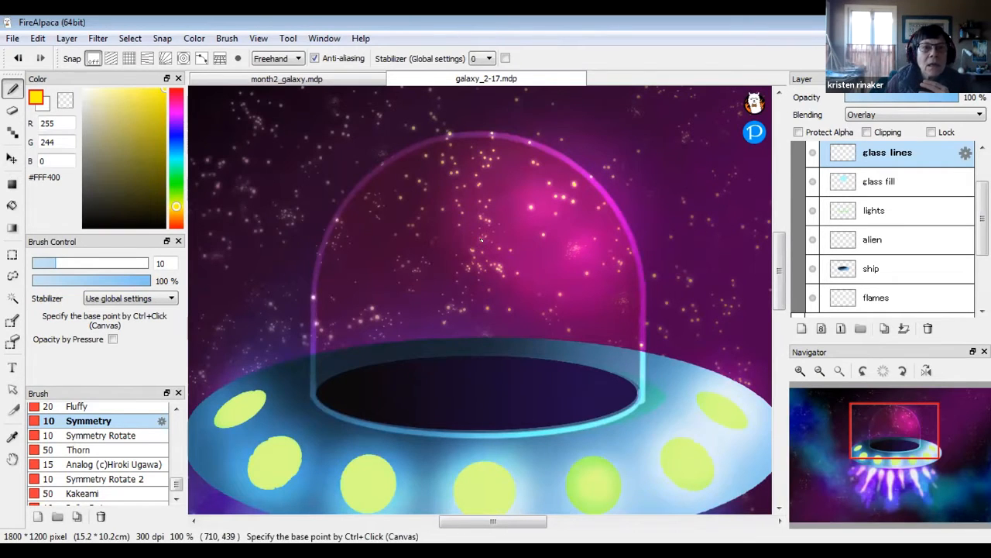
pyautogui.click(876, 240)
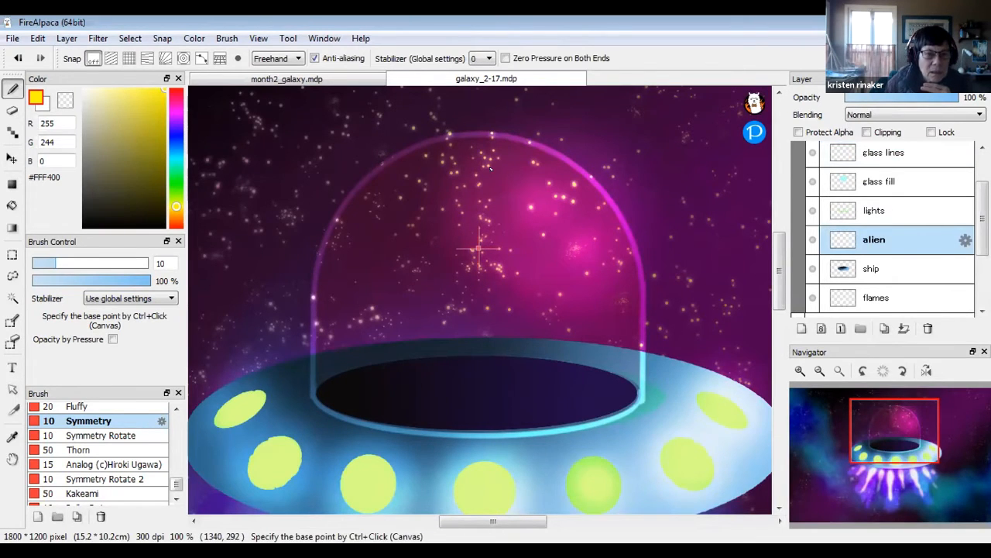
pyautogui.moveTo(495, 167)
pyautogui.mouseDown()
pyautogui.moveTo(555, 181)
pyautogui.moveTo(568, 203)
pyautogui.moveTo(561, 238)
pyautogui.moveTo(517, 250)
pyautogui.moveTo(497, 285)
pyautogui.moveTo(497, 310)
pyautogui.moveTo(527, 296)
pyautogui.moveTo(540, 304)
pyautogui.moveTo(531, 311)
pyautogui.mouseUp()
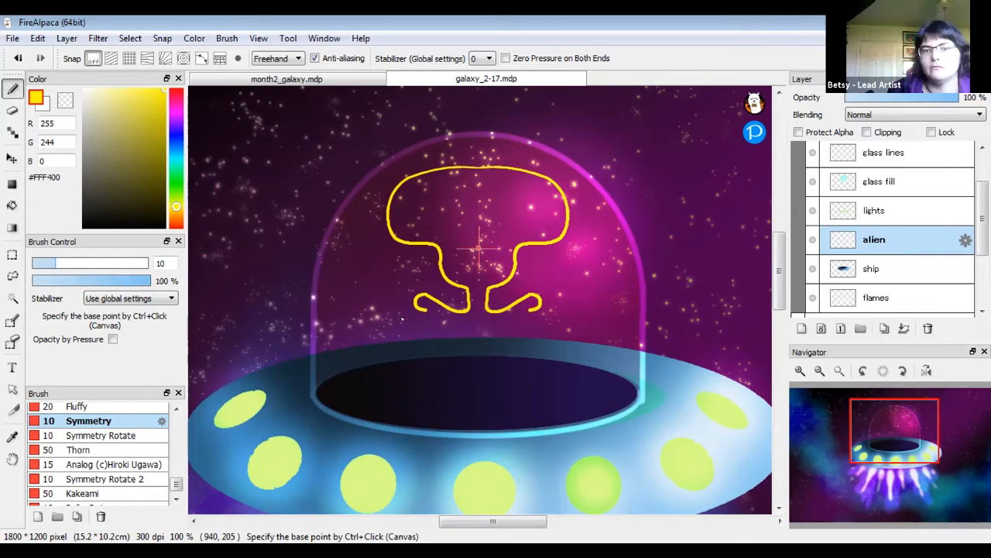
pyautogui.keyDown('ctrl'); pyautogui.click(697, 252); pyautogui.keyUp('ctrl')
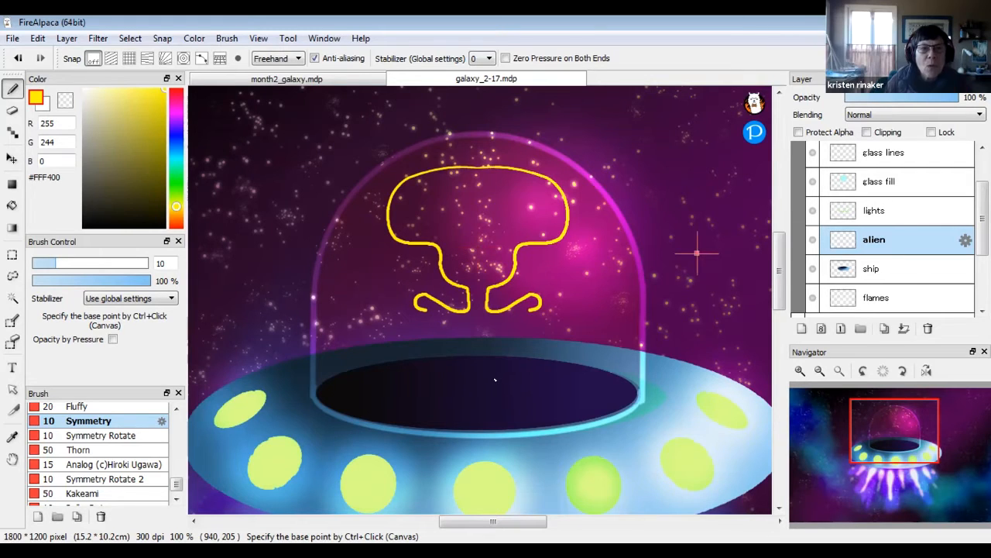
pyautogui.hotkey('ctrl', 'z')
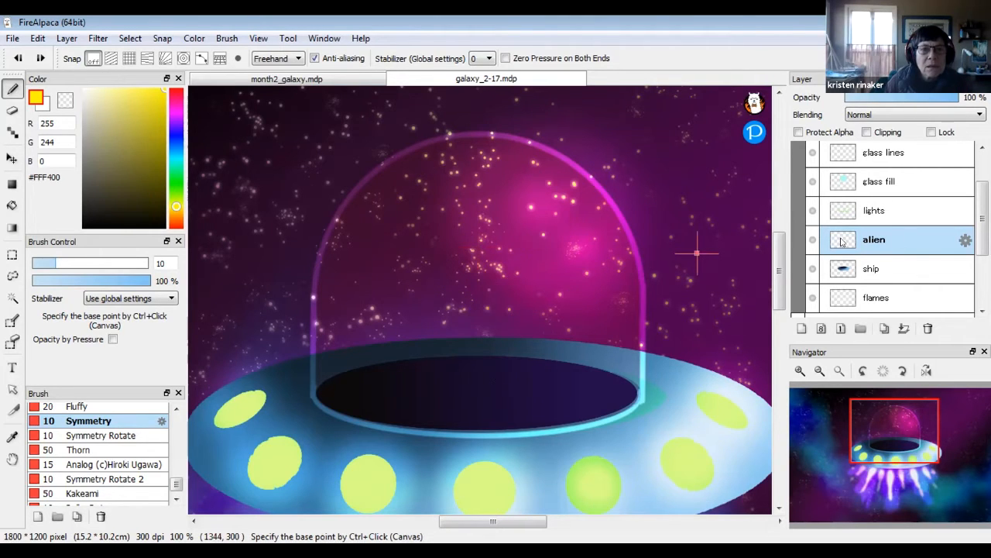
# Centre the Symmetry brush's base point in the dome and draw a closed mirrored alien outline with ears, two pairs of arms and antennae.
pyautogui.keyDown('ctrl'); pyautogui.click(480, 251); pyautogui.keyUp('ctrl')
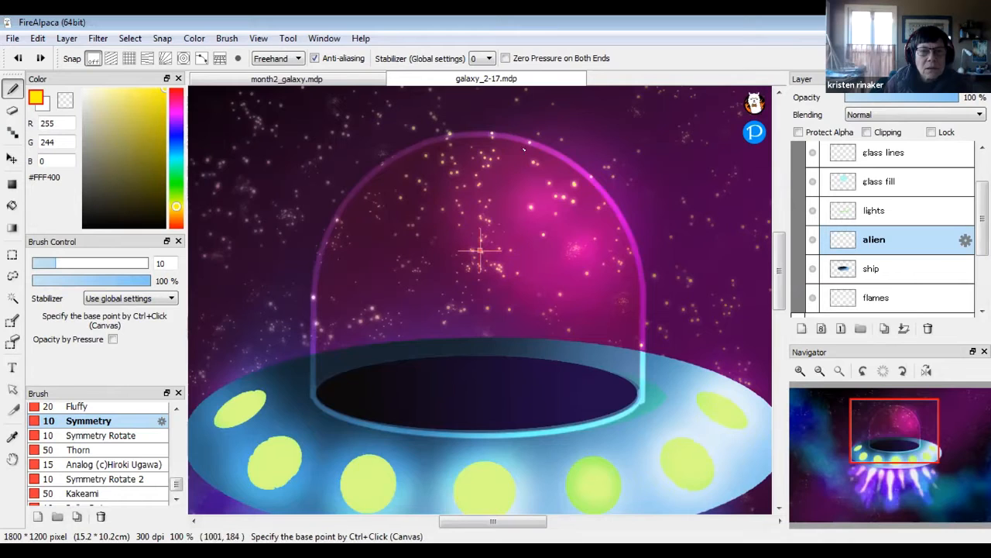
pyautogui.moveTo(478, 170)
pyautogui.mouseDown()
pyautogui.moveTo(527, 181)
pyautogui.moveTo(537, 218)
pyautogui.moveTo(558, 221)
pyautogui.moveTo(557, 238)
pyautogui.moveTo(485, 303)
pyautogui.moveTo(534, 320)
pyautogui.moveTo(557, 288)
pyautogui.moveTo(604, 269)
pyautogui.moveTo(605, 285)
pyautogui.moveTo(576, 301)
pyautogui.moveTo(560, 333)
pyautogui.moveTo(508, 356)
pyautogui.moveTo(525, 365)
pyautogui.moveTo(572, 358)
pyautogui.moveTo(607, 337)
pyautogui.moveTo(616, 346)
pyautogui.moveTo(590, 375)
pyautogui.moveTo(550, 378)
pyautogui.moveTo(539, 406)
pyautogui.mouseUp()
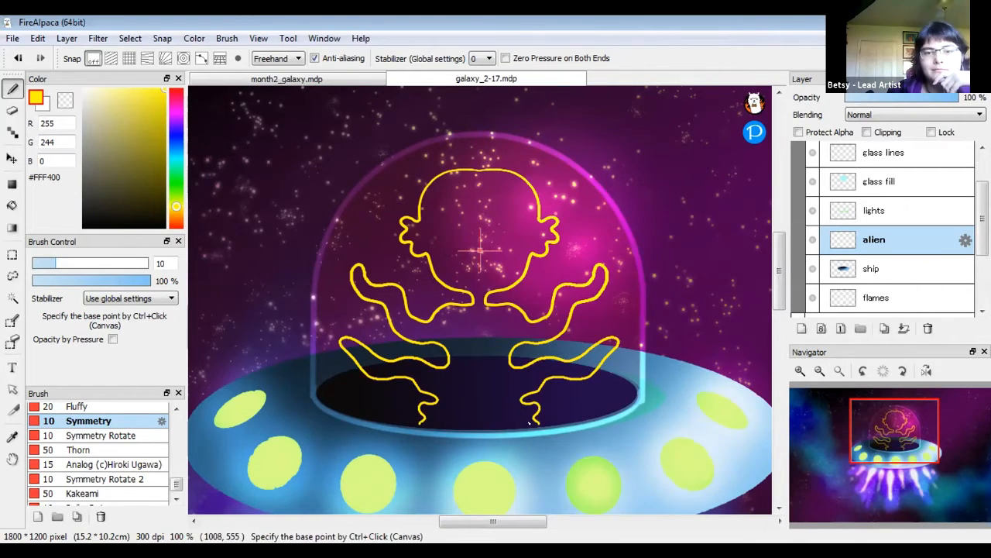
pyautogui.moveTo(540, 422); pyautogui.dragTo(478, 426)
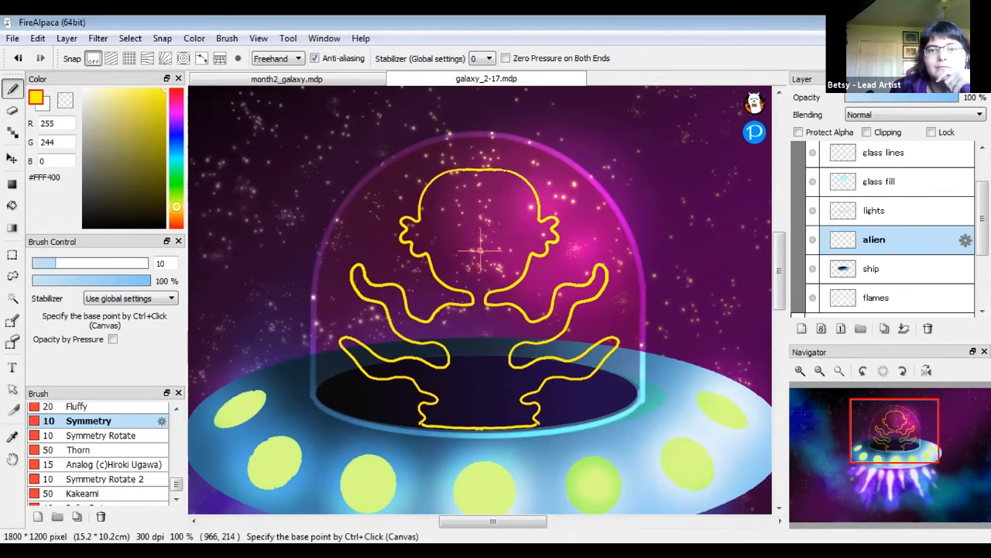
pyautogui.moveTo(515, 148); pyautogui.dragTo(528, 160)
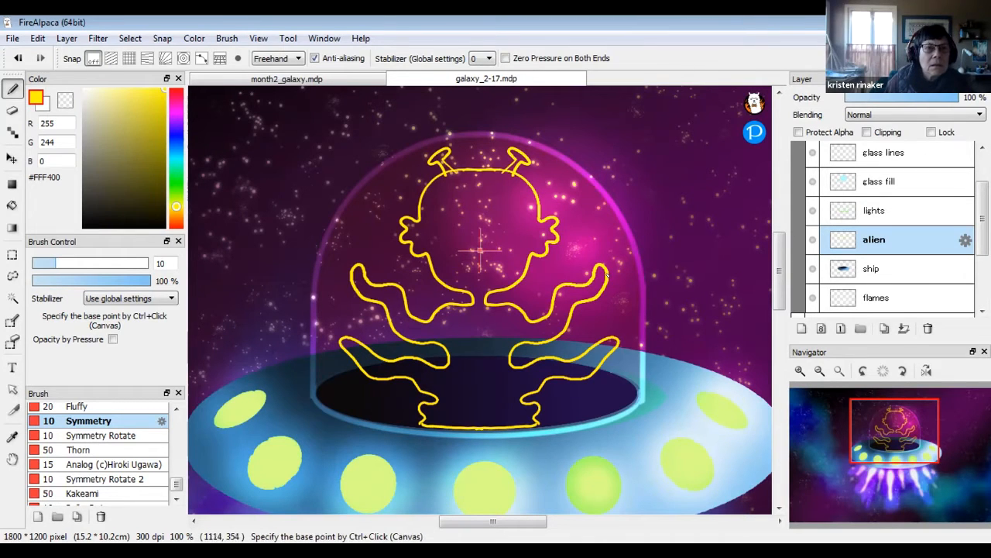
# Try out fingered hands, side horns and slanted eyes on the alien, undoing each addition.
pyautogui.moveTo(611, 276)
pyautogui.mouseDown()
pyautogui.moveTo(625, 264)
pyautogui.moveTo(610, 265)
pyautogui.moveTo(612, 249)
pyautogui.moveTo(590, 249)
pyautogui.moveTo(595, 265)
pyautogui.mouseUp()
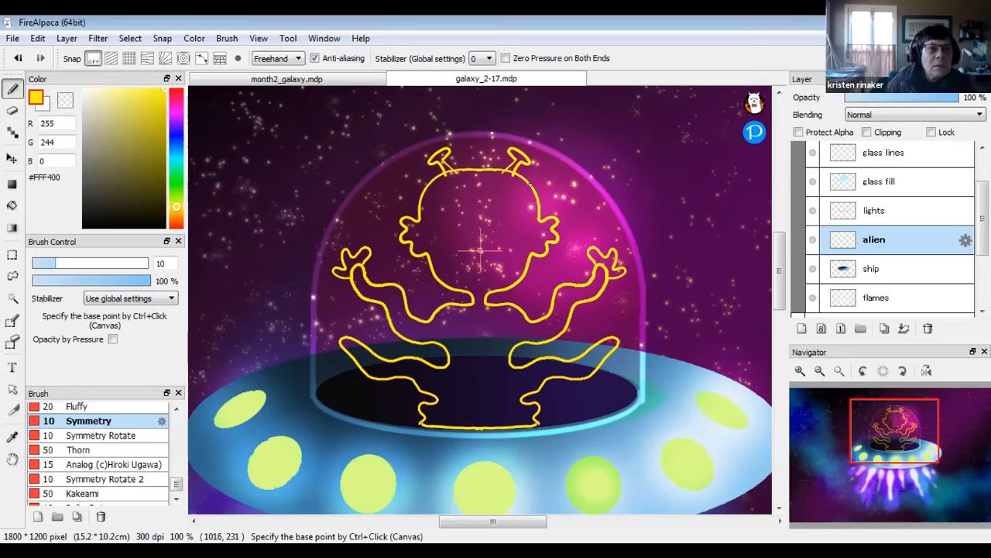
pyautogui.moveTo(527, 185)
pyautogui.mouseDown()
pyautogui.moveTo(547, 172)
pyautogui.moveTo(536, 198)
pyautogui.mouseUp()
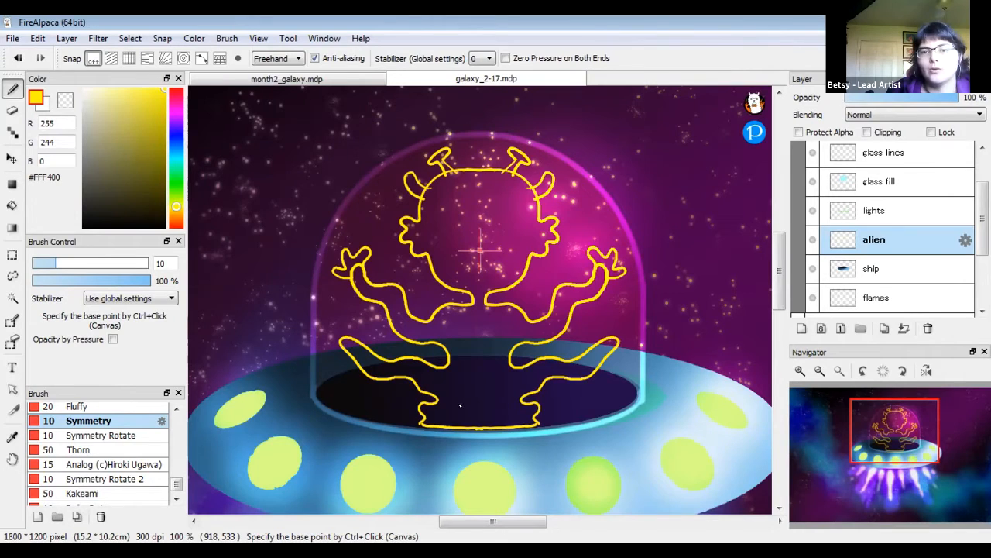
pyautogui.hotkey('ctrl', 'z')
pyautogui.hotkey('ctrl', 'z')
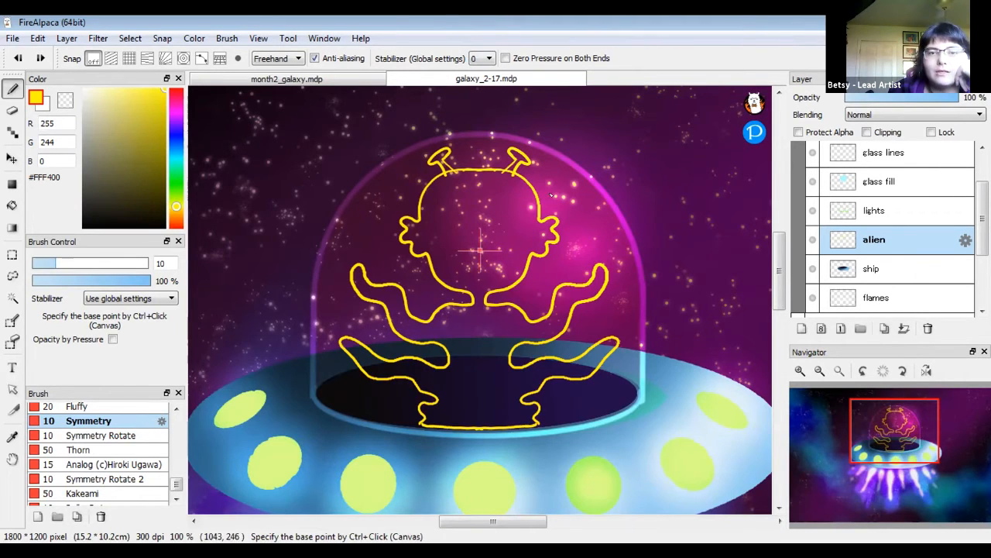
pyautogui.moveTo(493, 217)
pyautogui.mouseDown()
pyautogui.moveTo(523, 214)
pyautogui.moveTo(499, 230)
pyautogui.mouseUp()
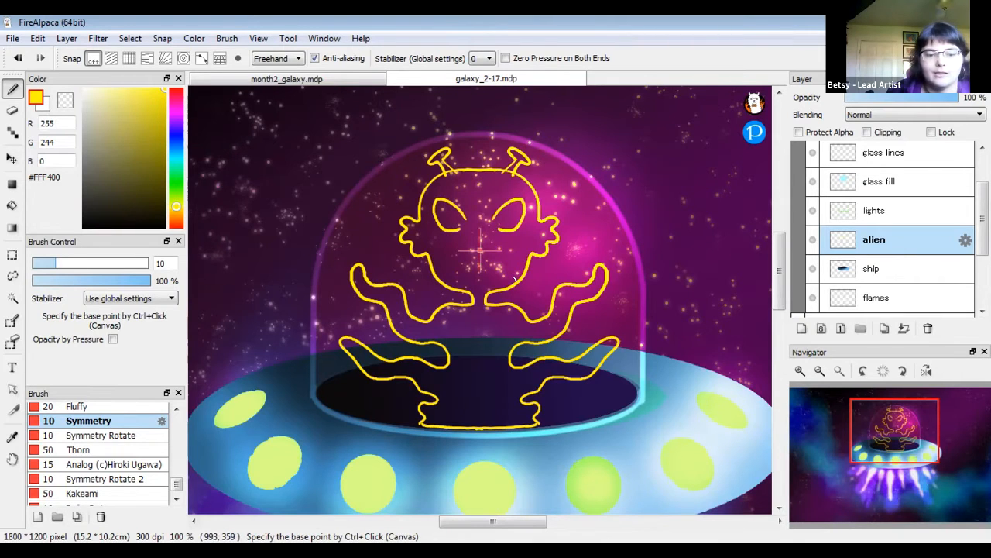
pyautogui.hotkey('ctrl', 'z')
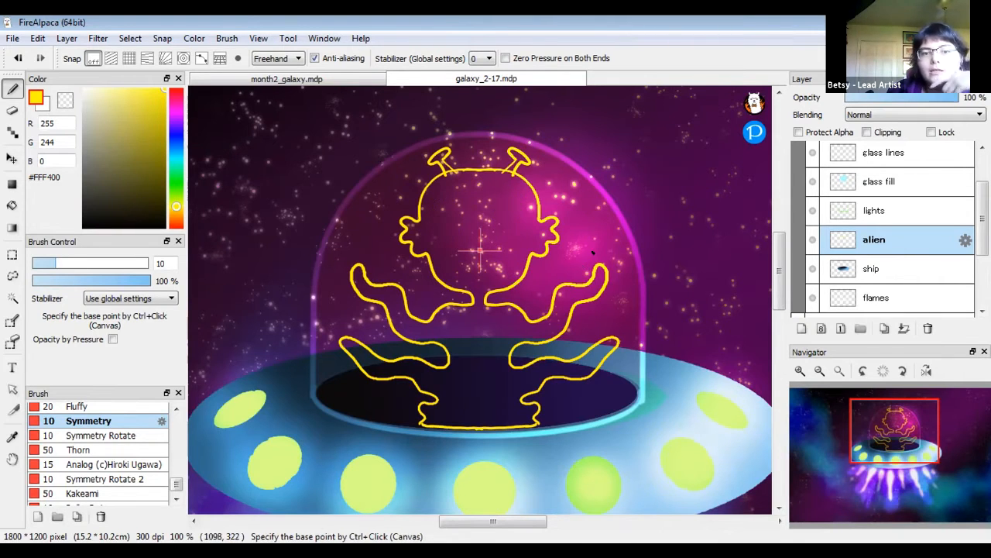
# Draw a third, lowest pair of mirrored arms and add a thumb to each of the alien's hands.
pyautogui.moveTo(530, 402)
pyautogui.mouseDown()
pyautogui.moveTo(586, 406)
pyautogui.moveTo(607, 388)
pyautogui.moveTo(610, 396)
pyautogui.moveTo(589, 412)
pyautogui.moveTo(542, 413)
pyautogui.mouseUp()
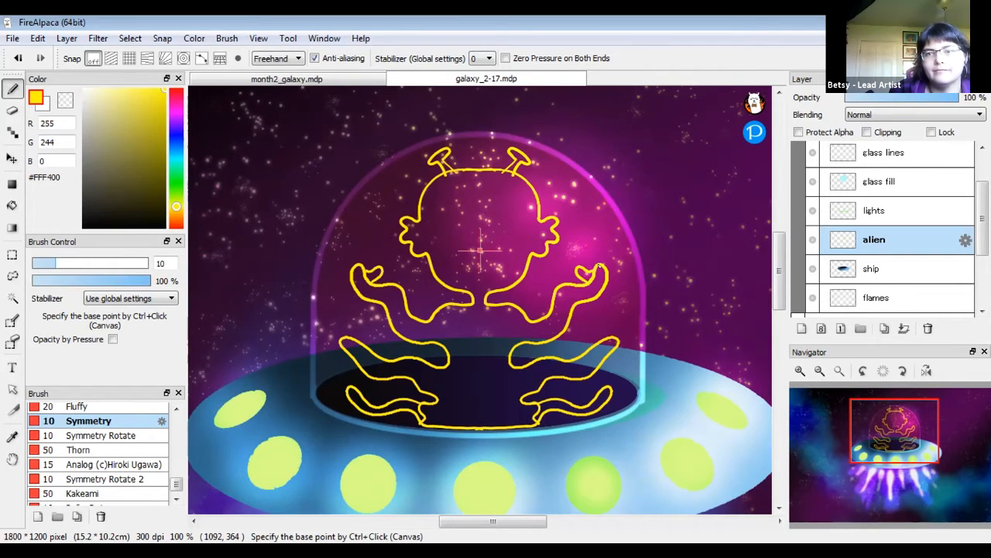
pyautogui.moveTo(593, 351); pyautogui.dragTo(596, 326)
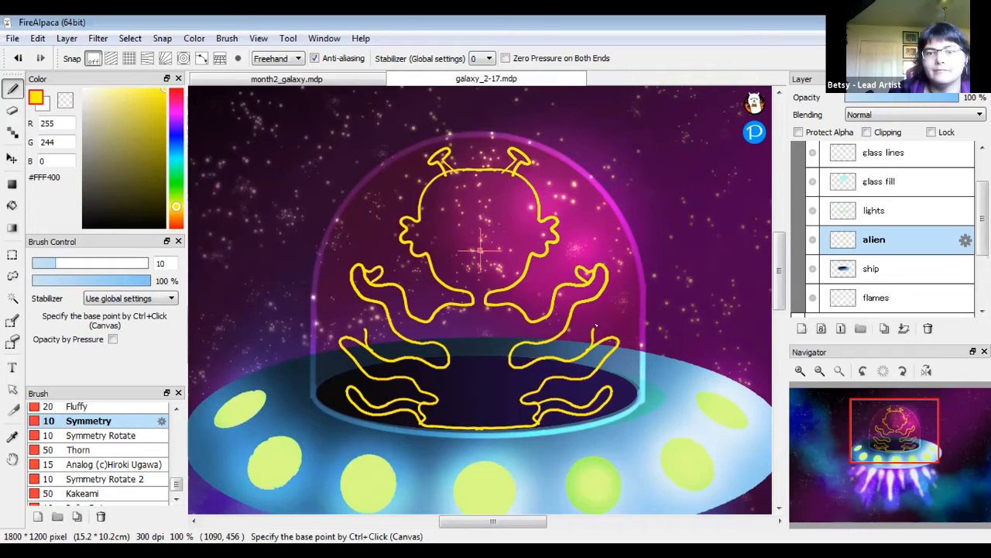
pyautogui.moveTo(589, 403); pyautogui.dragTo(592, 383)
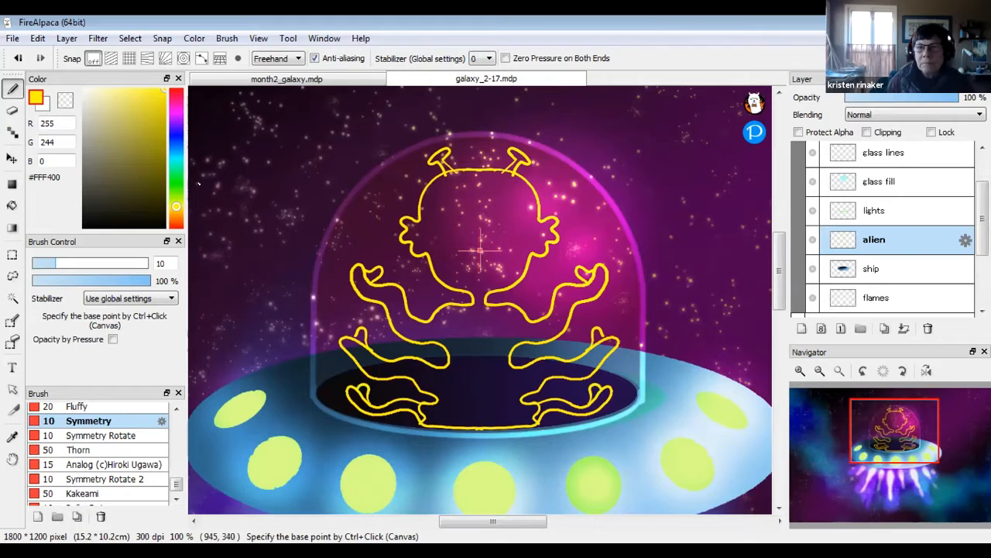
# Set the Bucket fill's reference to Layer and fill the alien's head and body with the yellow outline colour.
pyautogui.click(10, 206)
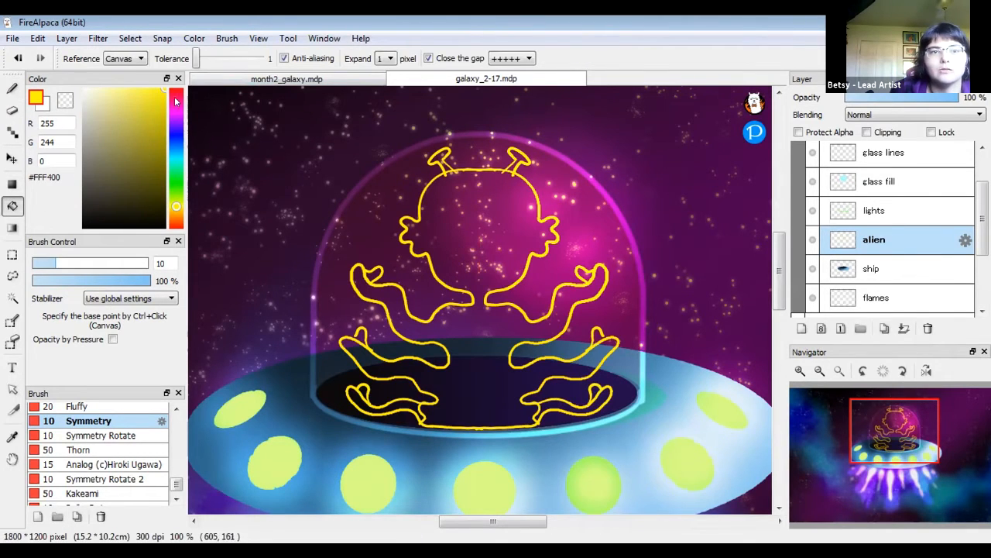
pyautogui.click(133, 60)
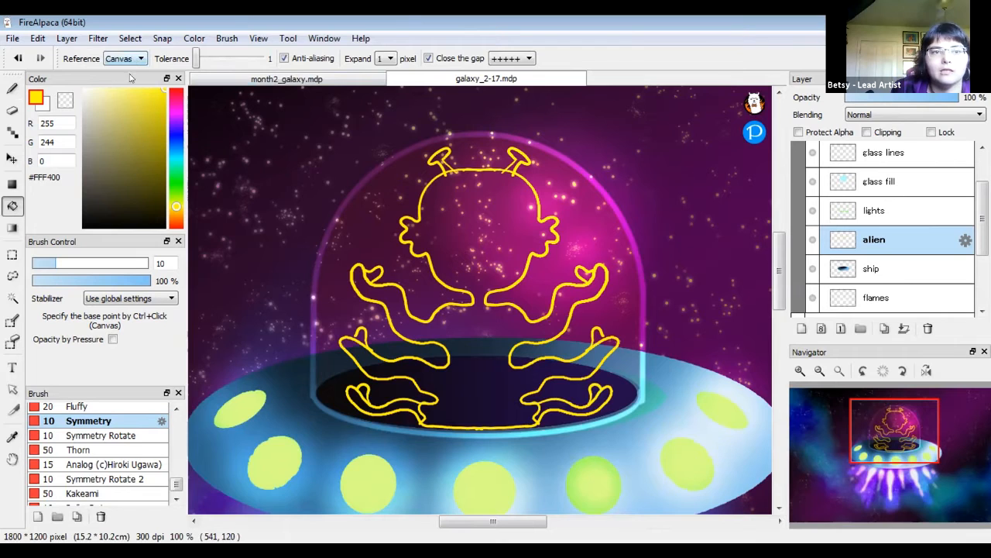
pyautogui.click(130, 80)
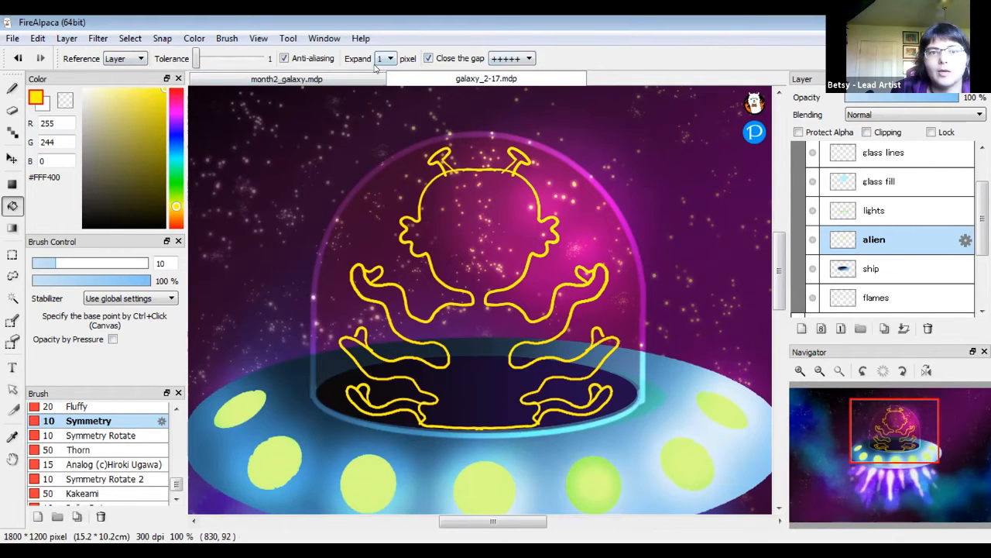
pyautogui.click(484, 189)
pyautogui.click(470, 317)
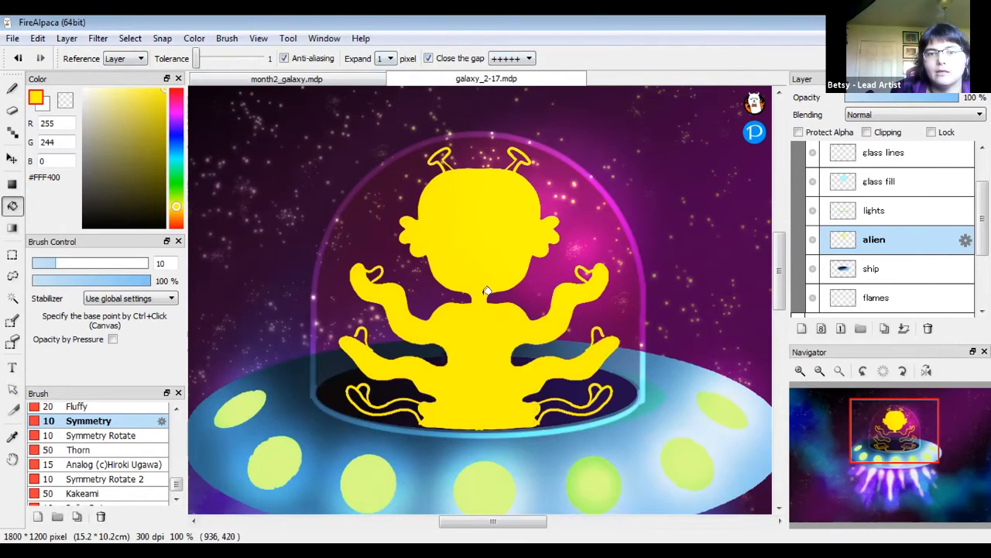
# Fill the alien's antennae, thumbs and lowest pair of arms with the same yellow, and switch back to the Brush tool.
pyautogui.click(519, 155)
pyautogui.click(440, 153)
pyautogui.click(588, 268)
pyautogui.click(370, 268)
pyautogui.click(377, 271)
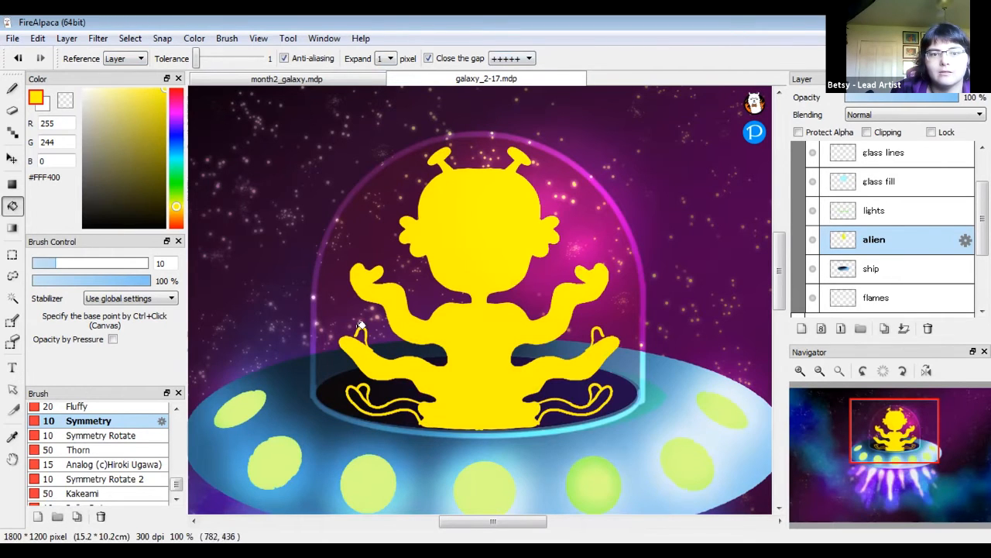
pyautogui.click(359, 385)
pyautogui.click(599, 385)
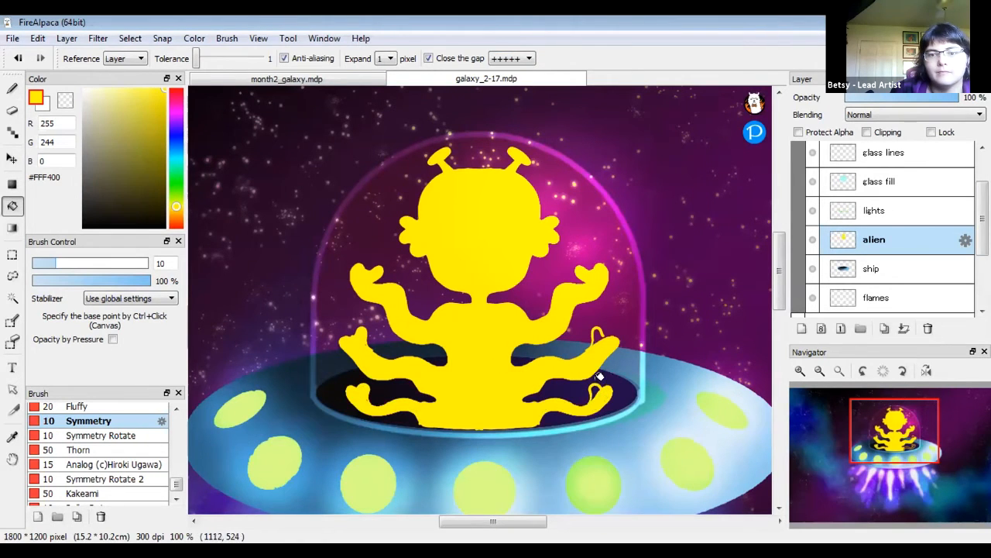
pyautogui.click(600, 337)
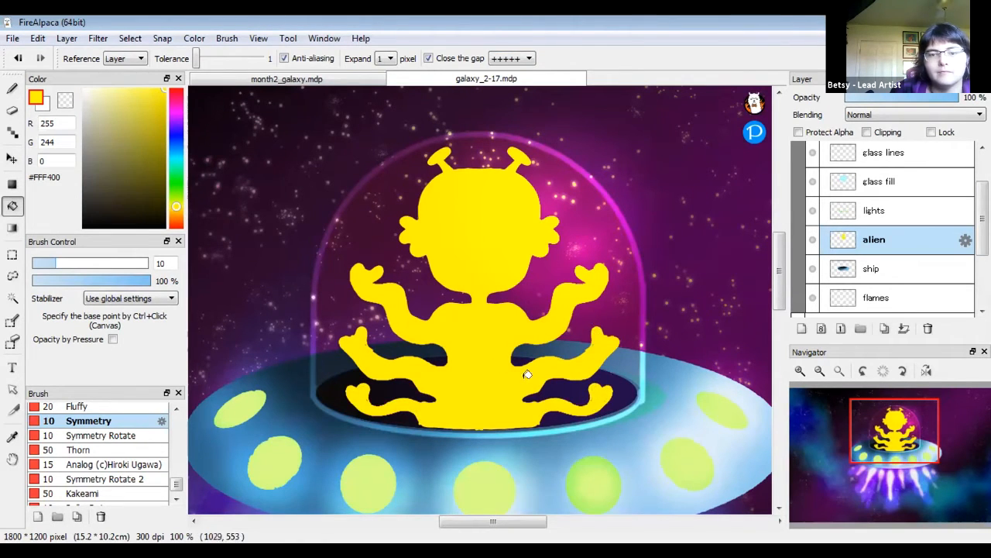
pyautogui.click(12, 88)
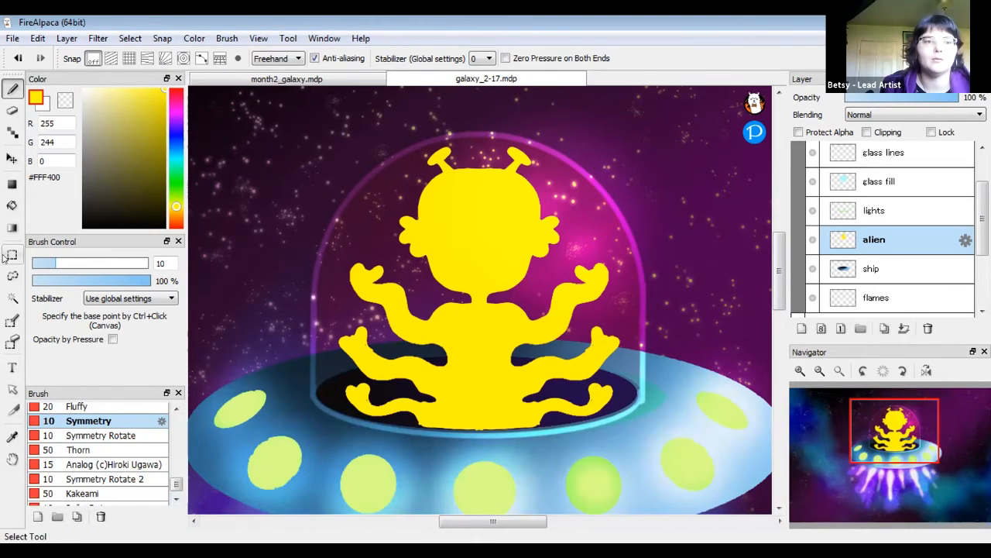
# Check the Bucket fill's Expand options, keep 1 pixel, and return to the Brush tool.
pyautogui.click(10, 206)
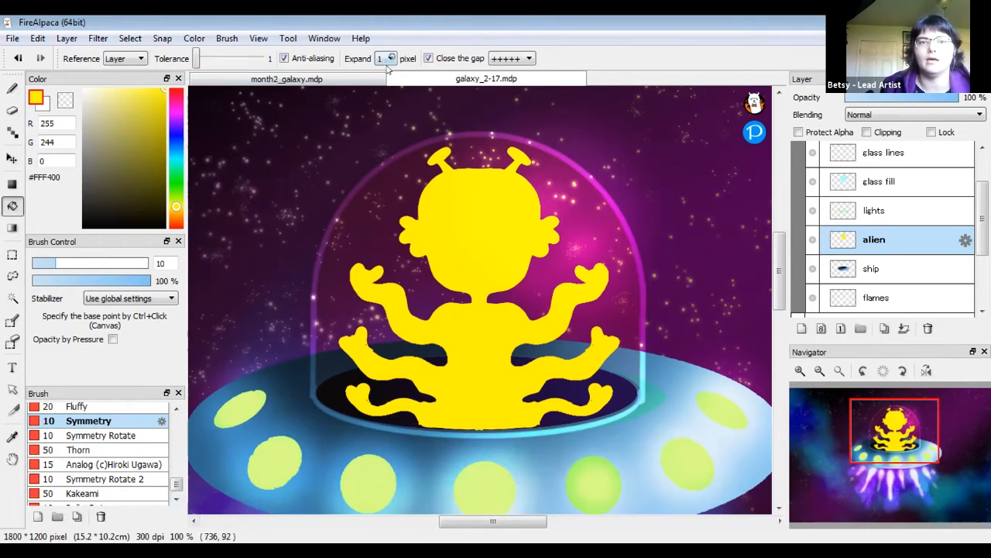
pyautogui.click(389, 60)
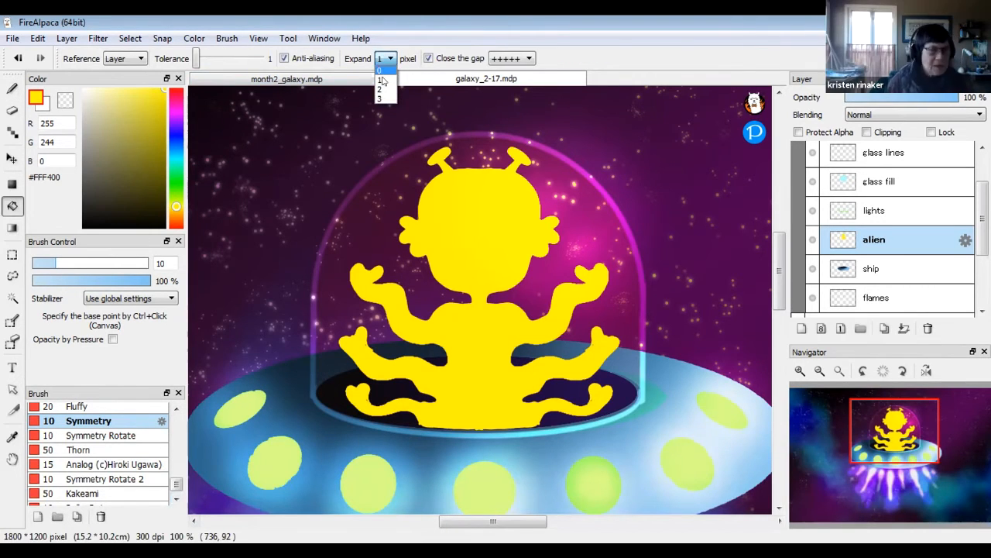
pyautogui.click(380, 80)
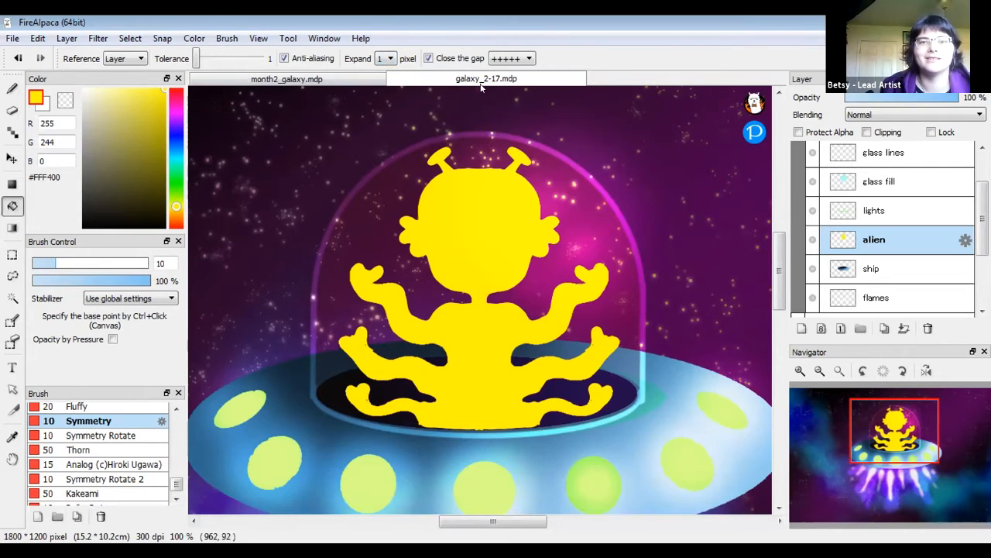
pyautogui.click(13, 88)
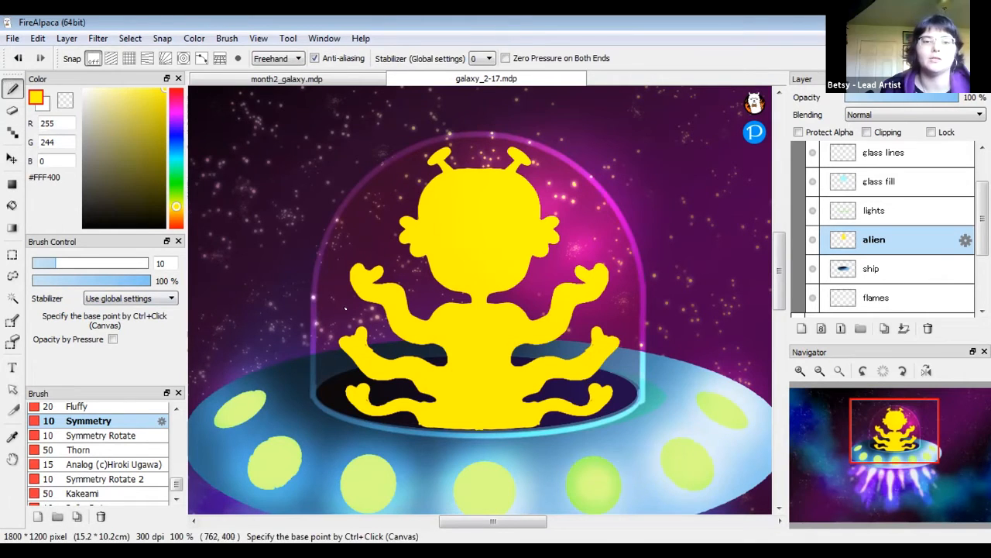
# Erase yellow at the alien's shoulders and beside its body above the lowest arms with the 8.5 Eraser.
pyautogui.click(12, 111)
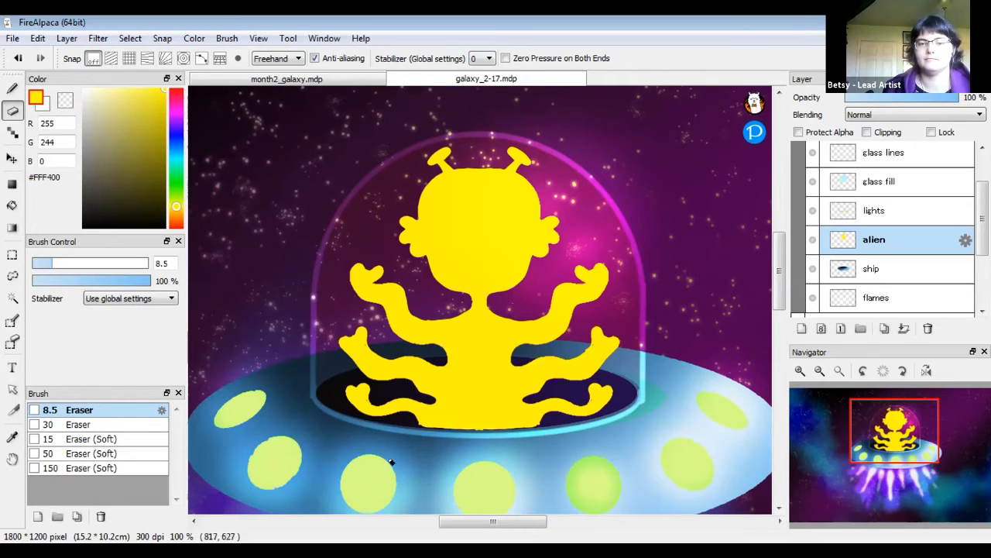
pyautogui.moveTo(422, 395)
pyautogui.mouseDown()
pyautogui.moveTo(446, 393)
pyautogui.moveTo(432, 404)
pyautogui.moveTo(439, 395)
pyautogui.moveTo(411, 389)
pyautogui.moveTo(433, 392)
pyautogui.mouseUp()
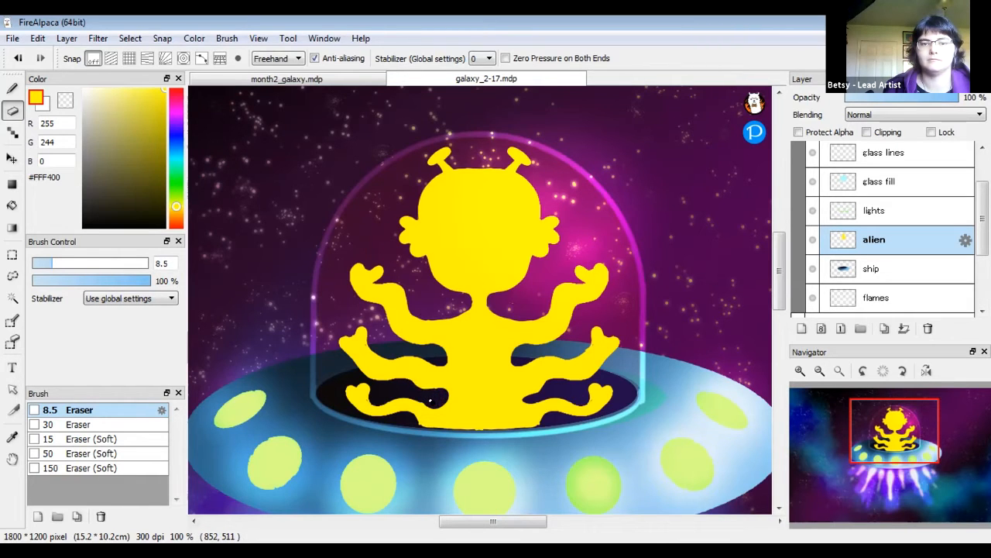
pyautogui.moveTo(532, 395); pyautogui.dragTo(517, 395)
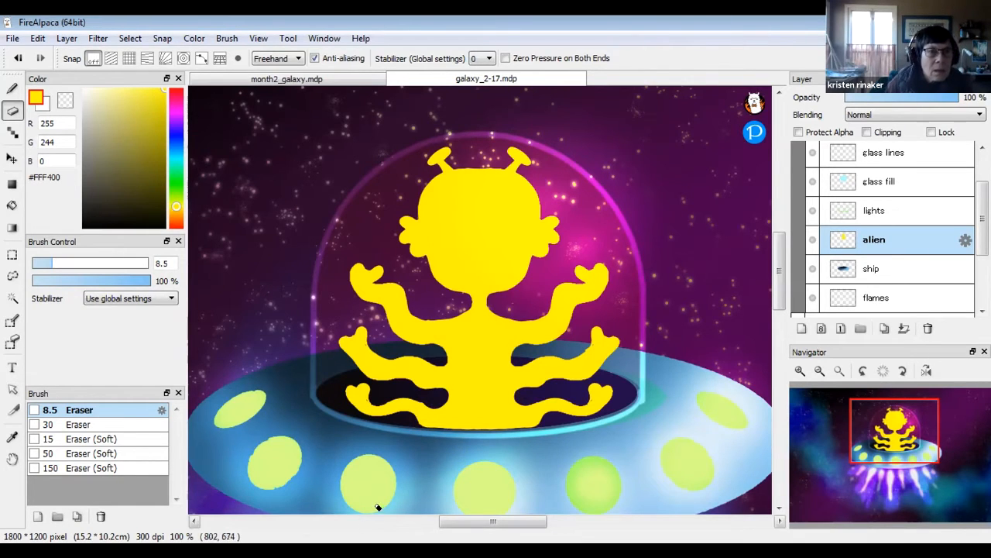
# Touch up the alien's lowest pair of arms in yellow, using the Pen brush at size 6.6.
pyautogui.press('b')
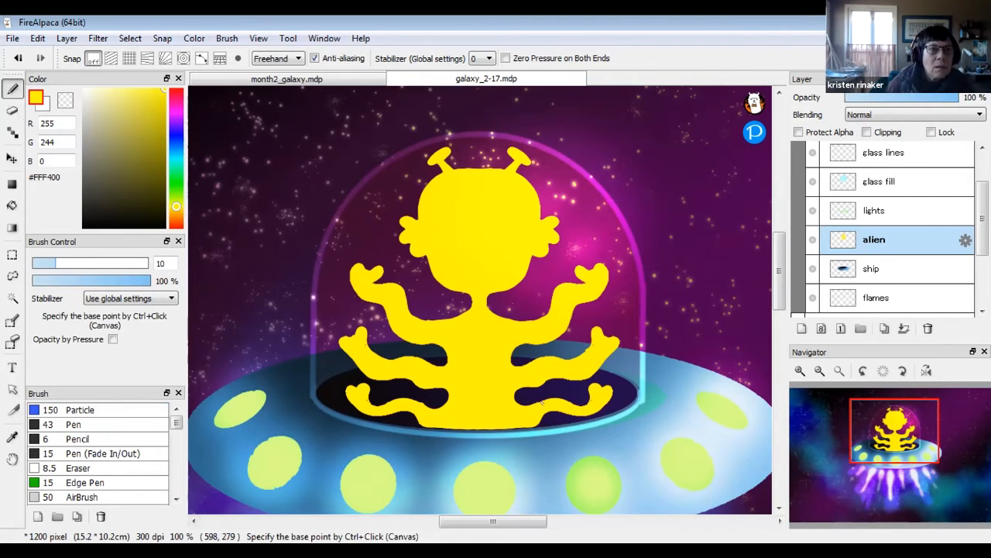
pyautogui.moveTo(540, 418); pyautogui.dragTo(568, 412)
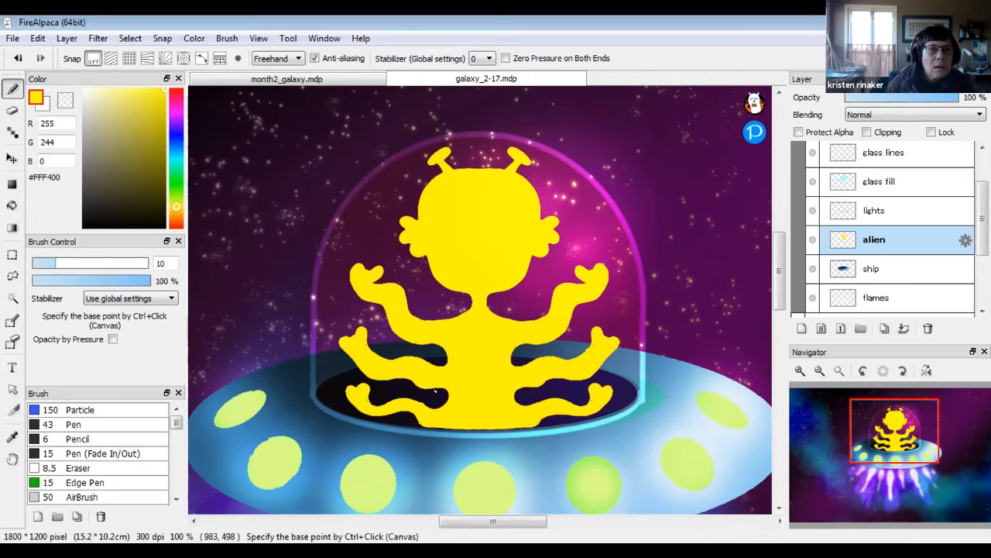
pyautogui.moveTo(385, 413); pyautogui.dragTo(422, 405)
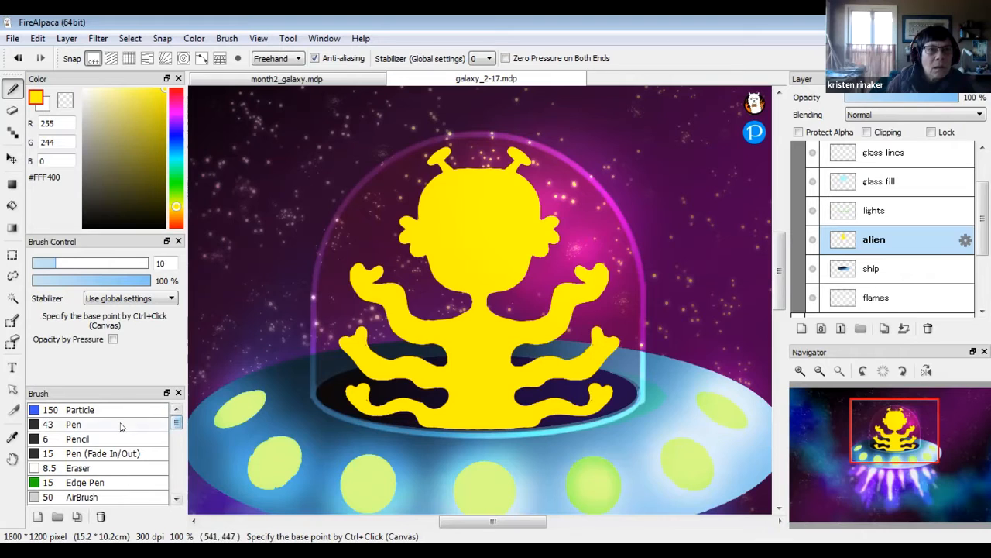
pyautogui.click(158, 424)
pyautogui.click(48, 263)
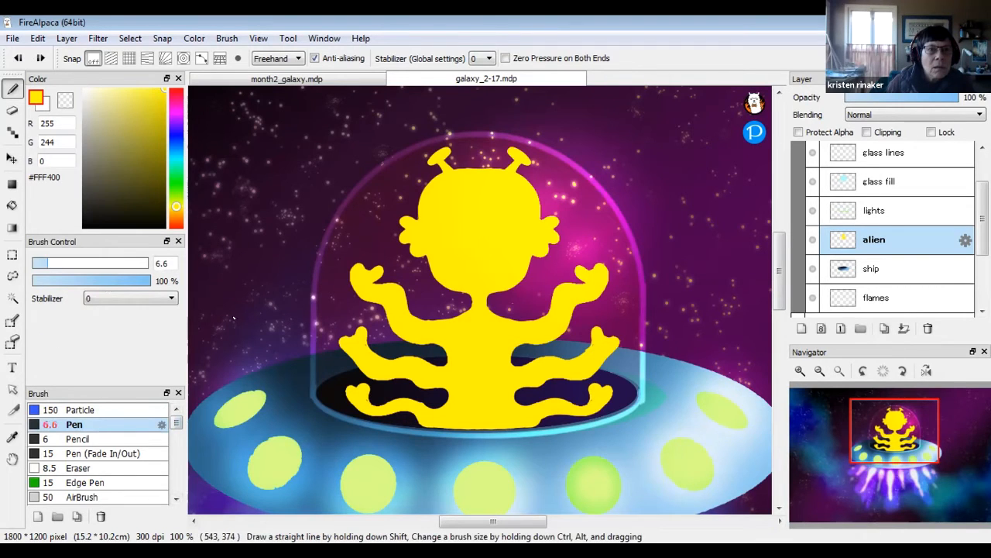
pyautogui.moveTo(398, 414); pyautogui.dragTo(415, 417)
pyautogui.moveTo(419, 403); pyautogui.dragTo(443, 405)
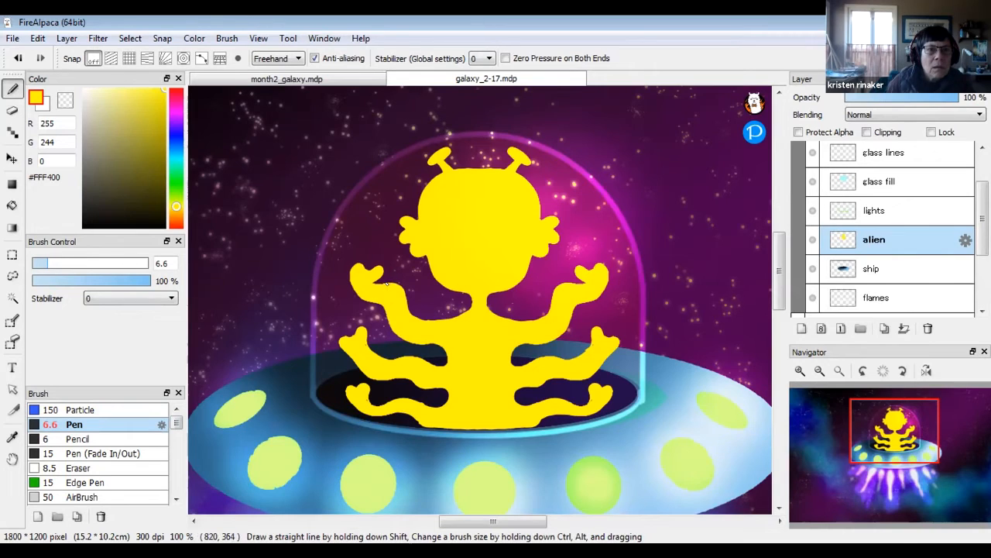
# Thin the alien's upper arms by cutting slivers off their edges with the transparent Pen and clearing them with the Bucket.
pyautogui.click(68, 103)
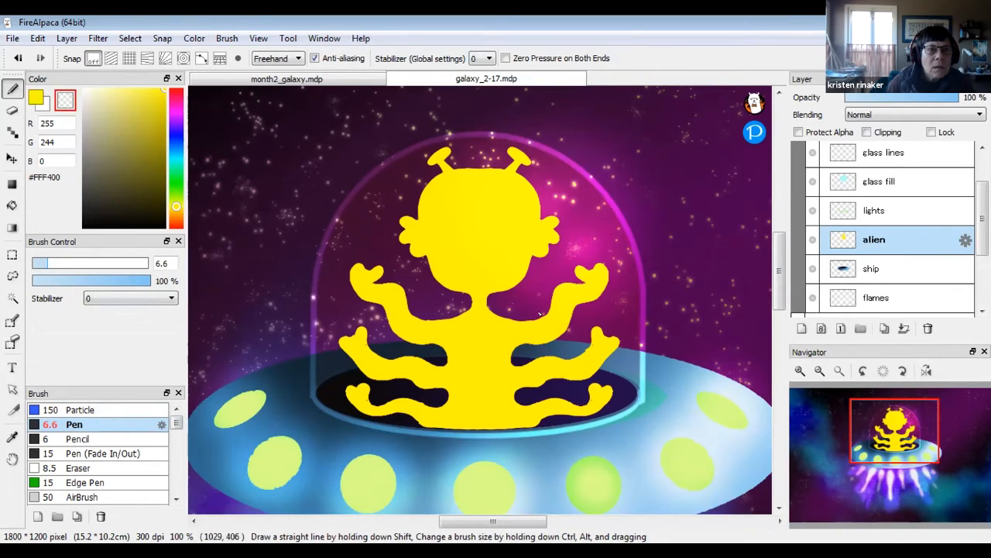
pyautogui.moveTo(556, 301); pyautogui.dragTo(574, 289)
pyautogui.press('g')
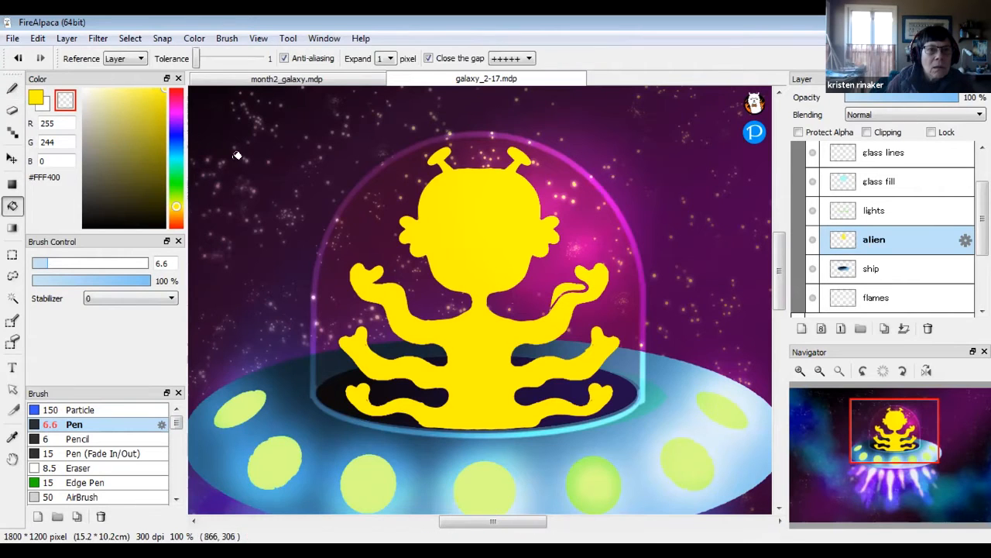
pyautogui.hotkey('ctrl', 'z')
pyautogui.press('b')
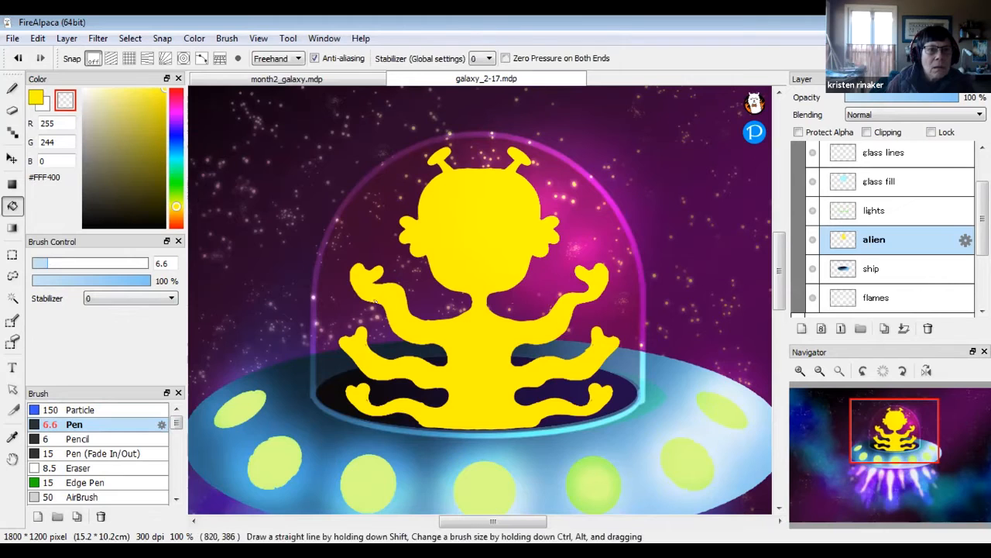
pyautogui.moveTo(384, 286); pyautogui.dragTo(399, 299)
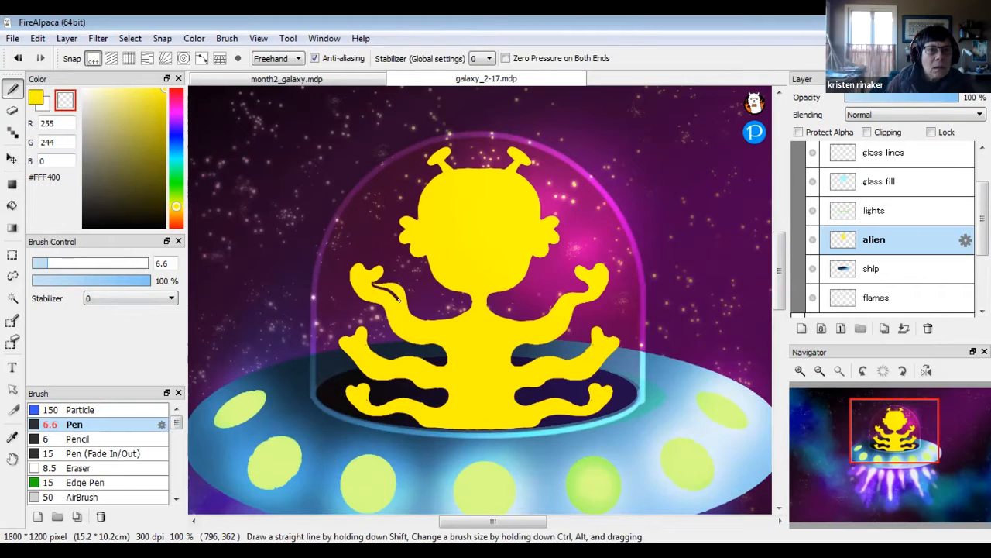
pyautogui.press('g')
pyautogui.hotkey('ctrl', 'z')
pyautogui.press('b')
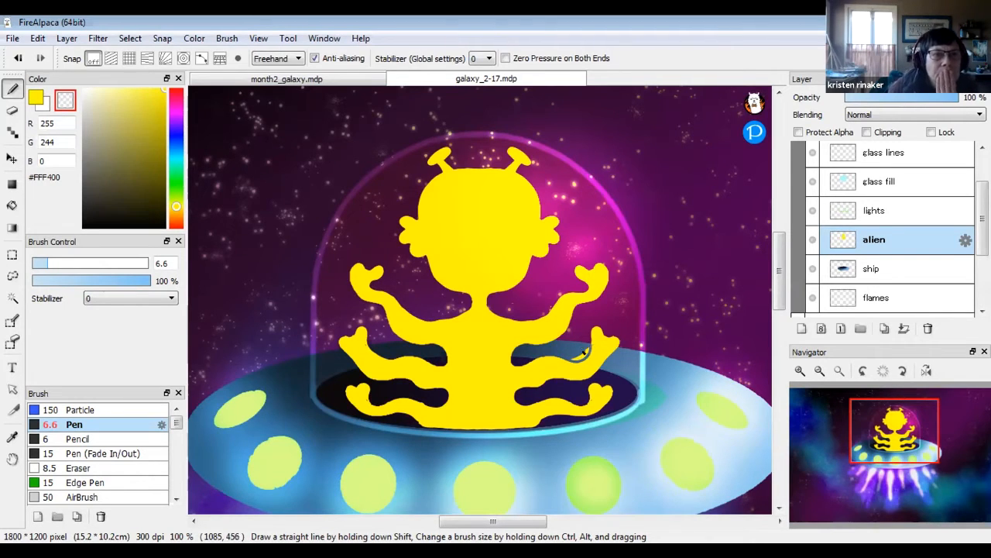
# Trim the edges of the alien's middle arms with transparent Pen cuts and Bucket-clear the cut-off pieces.
pyautogui.press('g')
pyautogui.press('b')
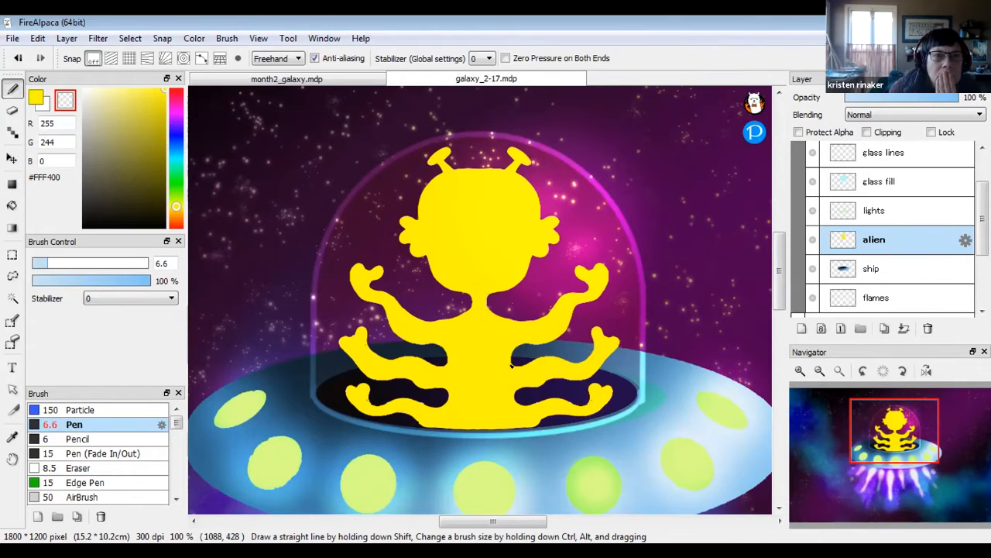
pyautogui.moveTo(366, 341); pyautogui.dragTo(393, 362)
pyautogui.press('g')
pyautogui.click(379, 358)
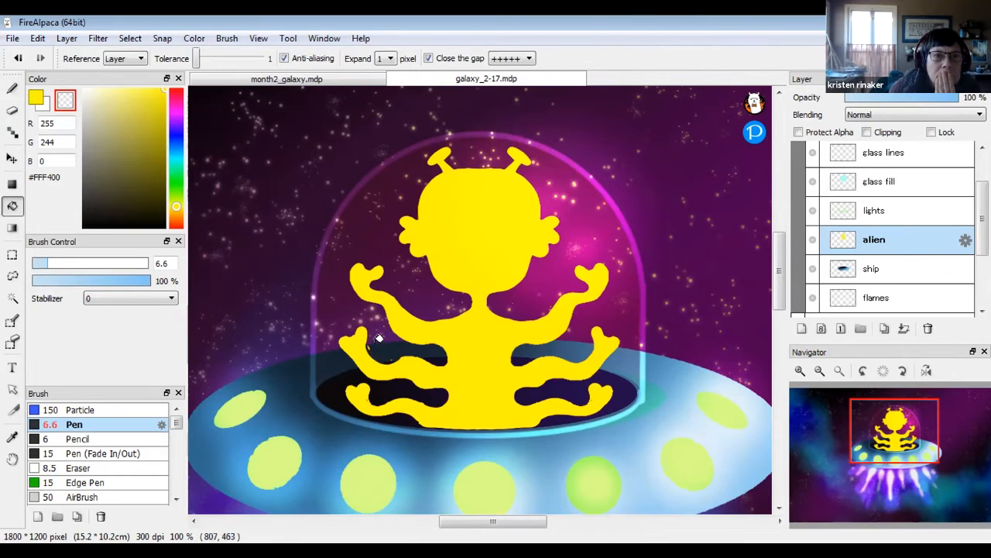
pyautogui.press('b')
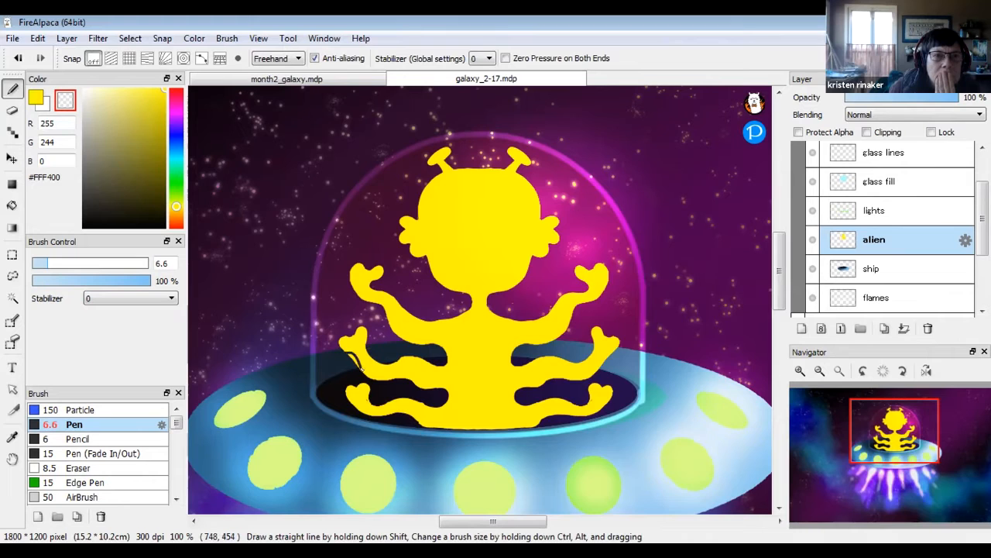
pyautogui.press('g')
pyautogui.click(353, 353)
pyautogui.press('b')
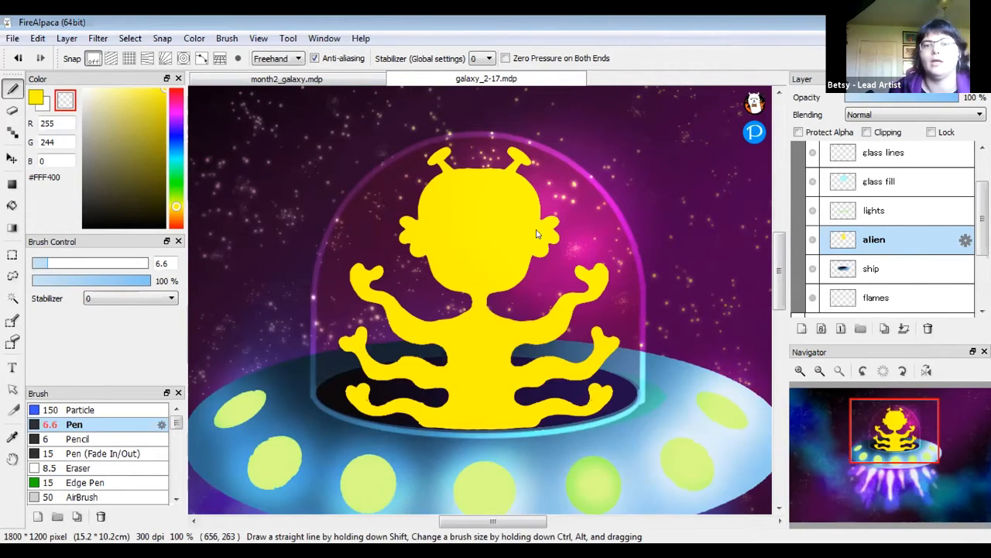
# Recolour the alien layer orange by shifting its Hue to -23 in Hue Saturation Brightness.
pyautogui.hotkey('ctrl', 'u')
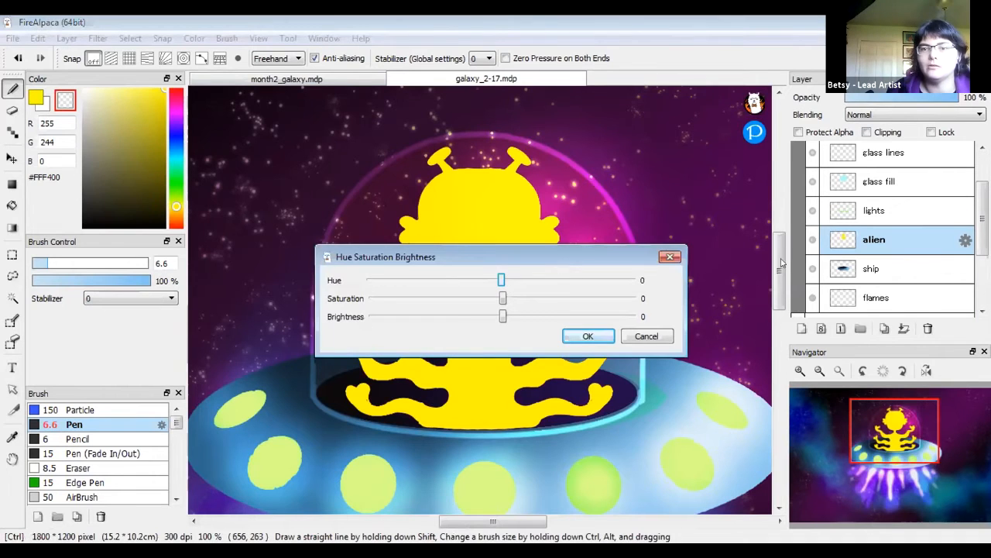
pyautogui.moveTo(559, 265); pyautogui.dragTo(839, 233)
pyautogui.moveTo(780, 249); pyautogui.dragTo(847, 254)
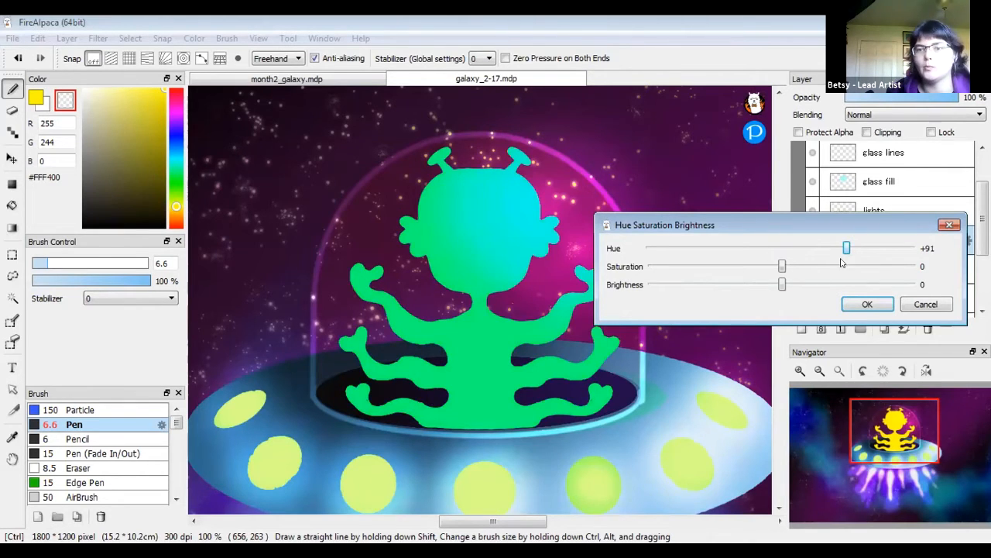
pyautogui.moveTo(847, 248); pyautogui.dragTo(768, 278)
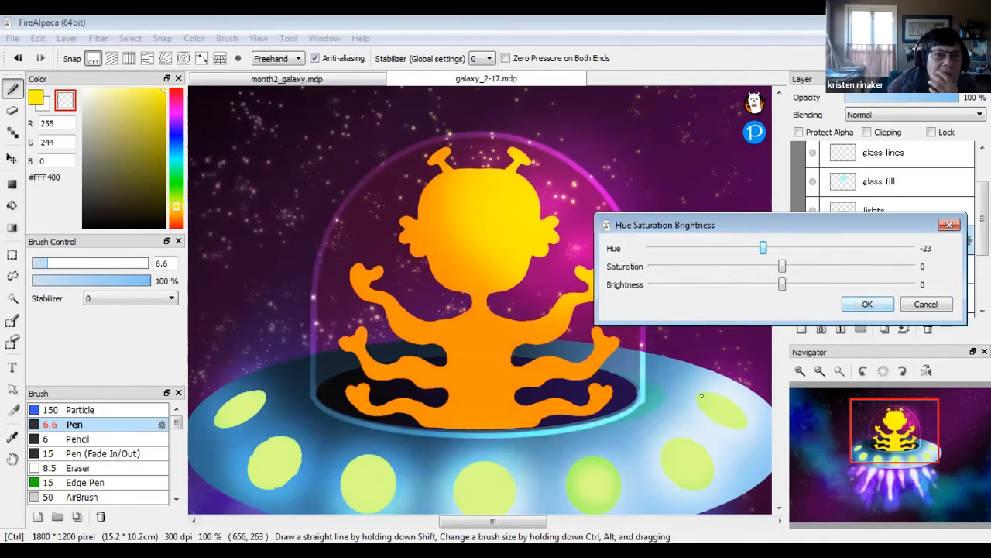
pyautogui.click(868, 304)
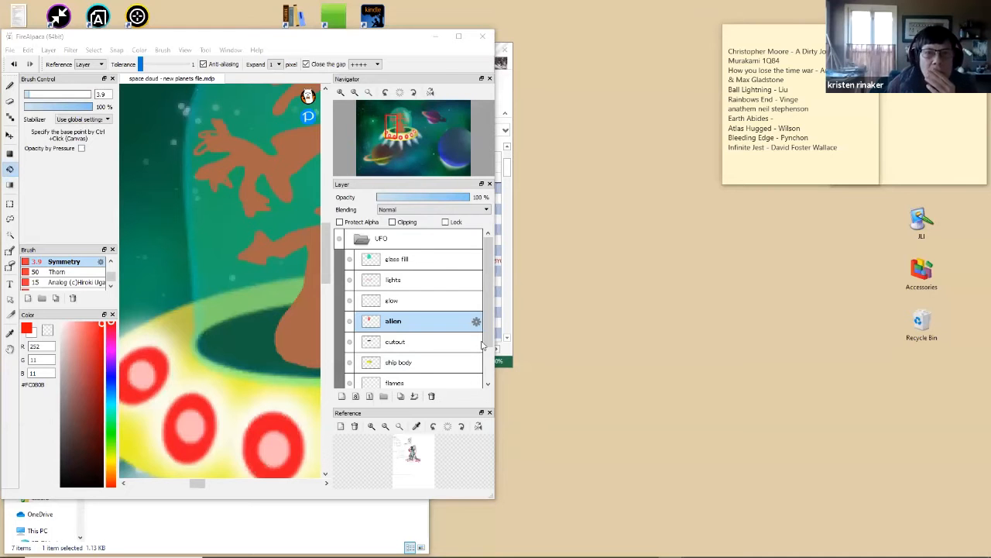
# Widen the window showing "space cloud - new planets file.mdp" and zoom in to 600 % on the brown alien's branching hands.
pyautogui.click(482, 342)
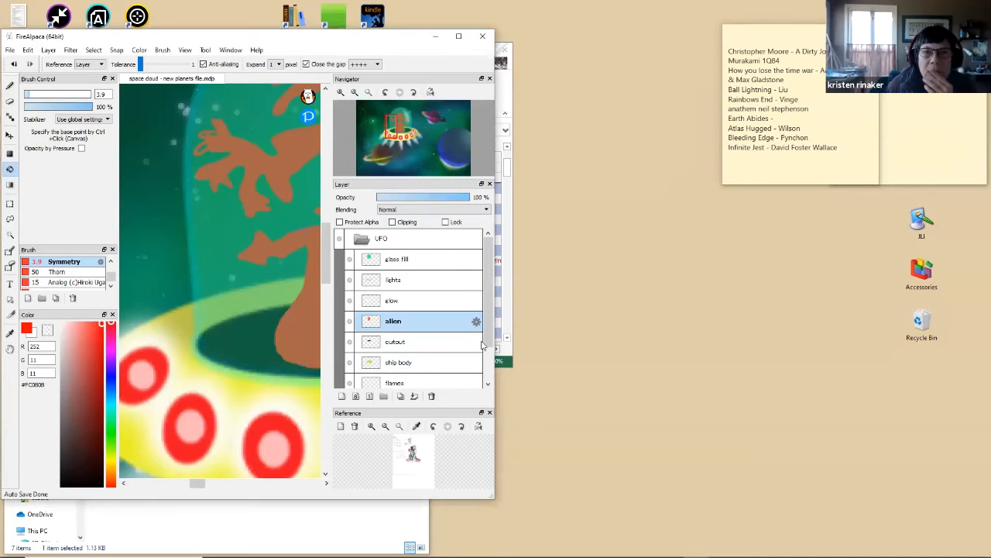
pyautogui.moveTo(829, 281); pyautogui.dragTo(988, 282)
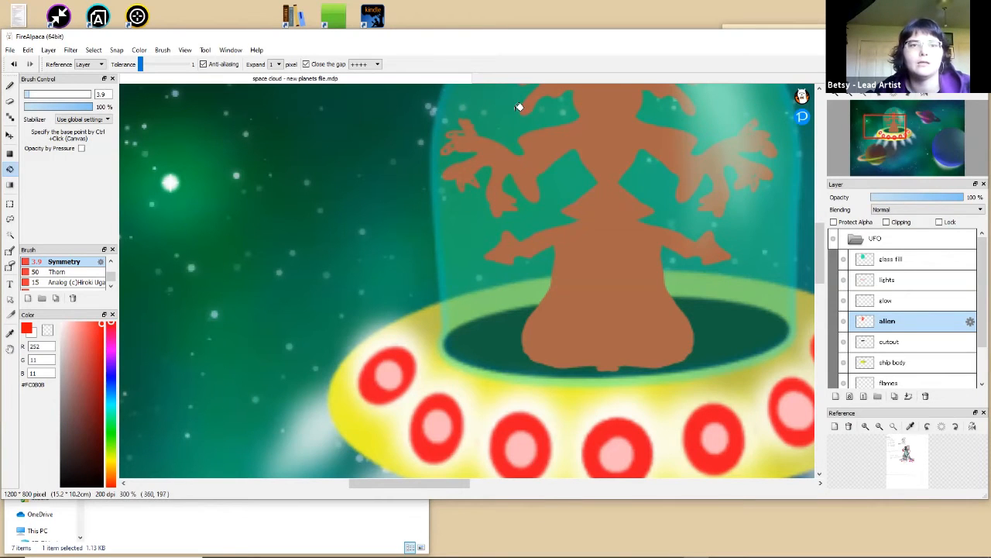
pyautogui.moveTo(854, 98)
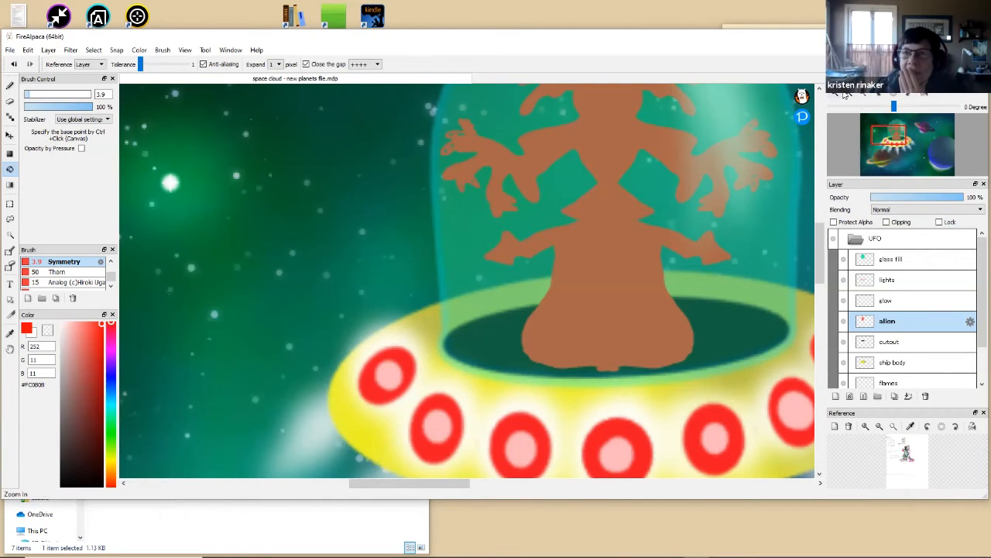
pyautogui.click(838, 93)
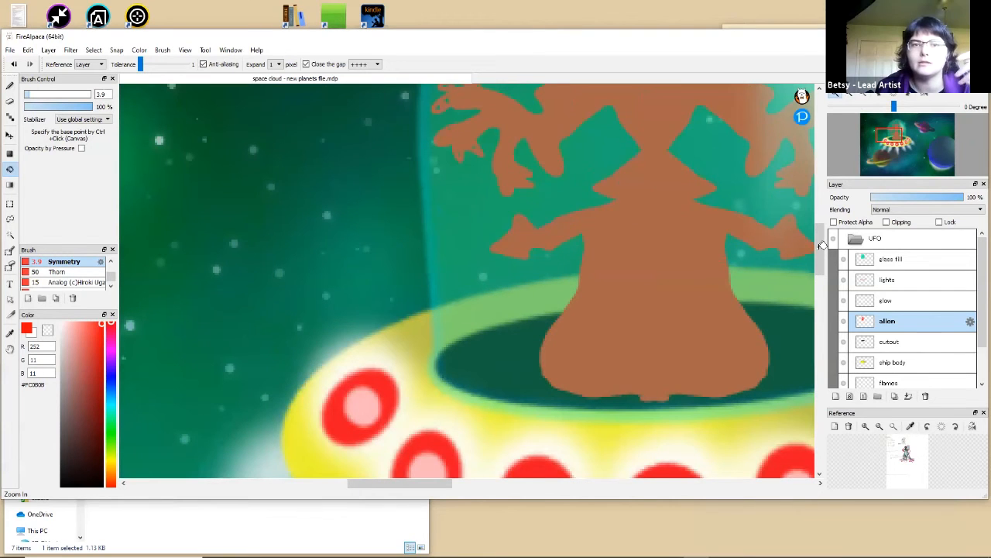
pyautogui.scroll(1, 485, 217)
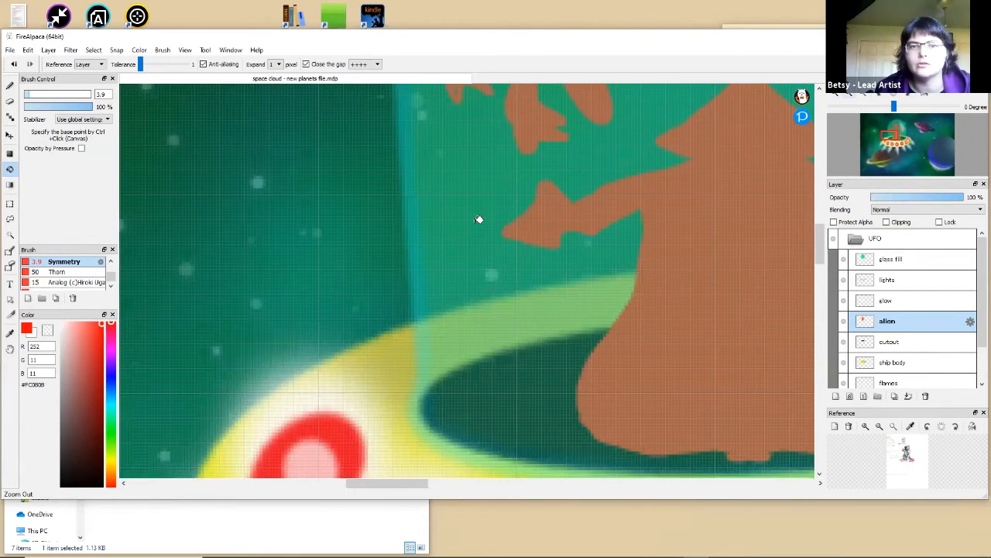
pyautogui.scroll(3, 405, 155)
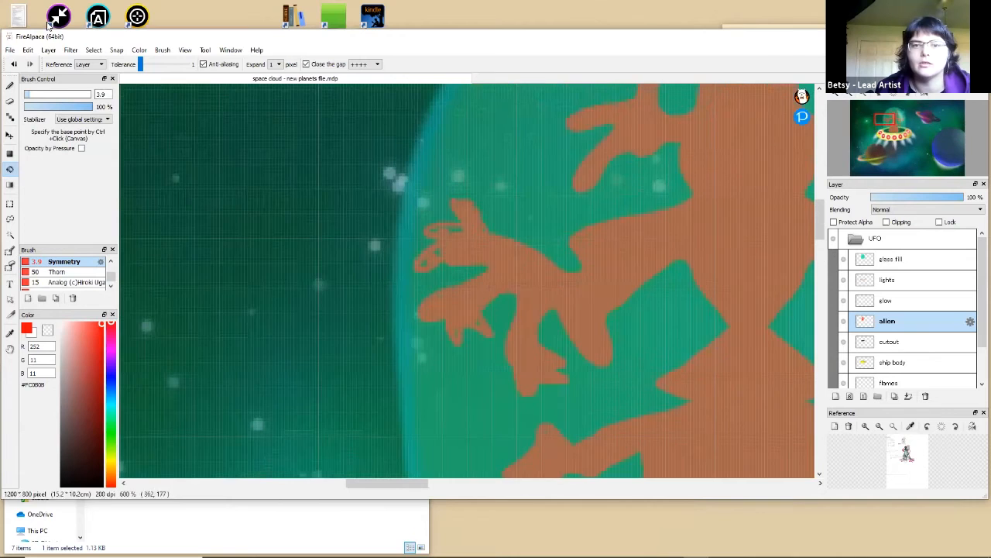
# Choose the size 31 Pen brush and undo the latest colour fills in the alien's hands.
pyautogui.click(24, 84)
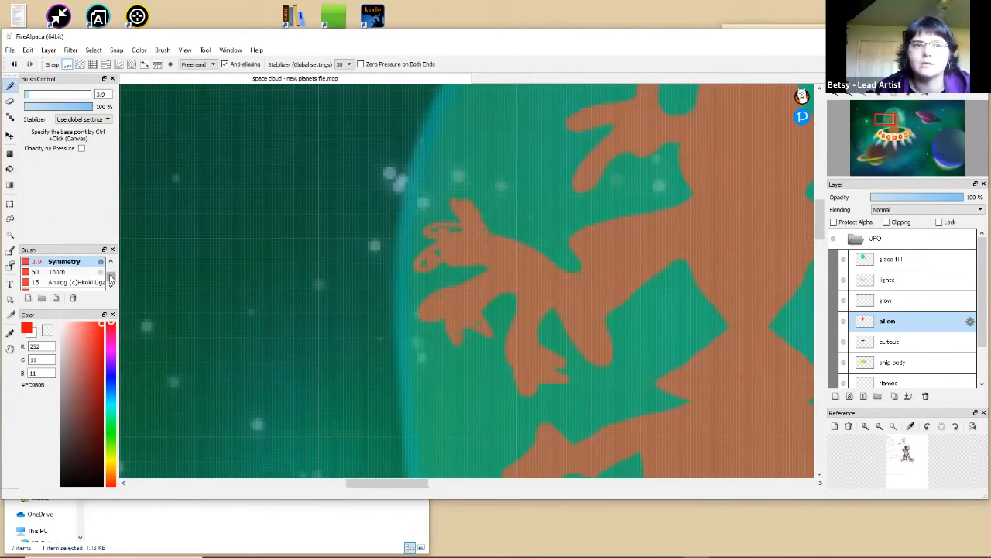
pyautogui.scroll(5, 110, 280)
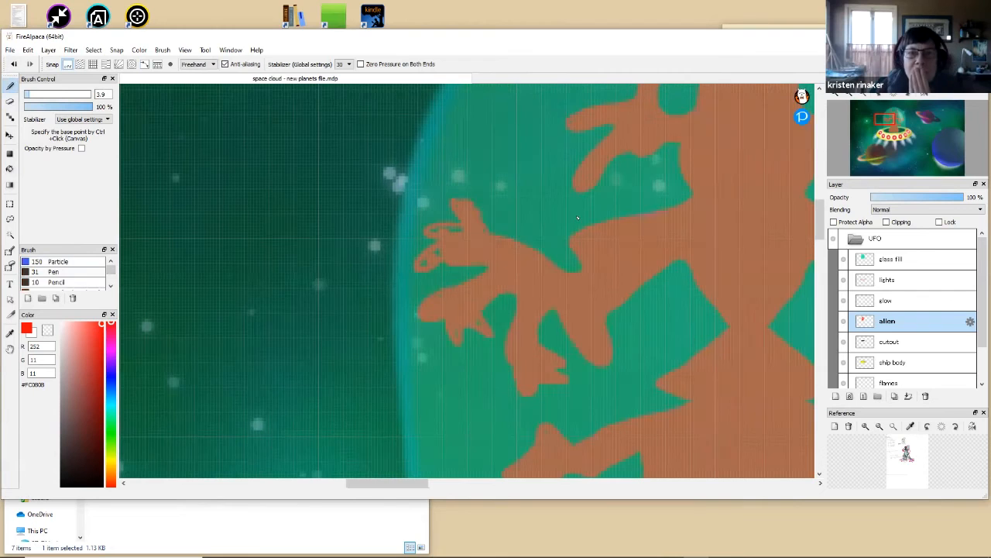
pyautogui.click(54, 272)
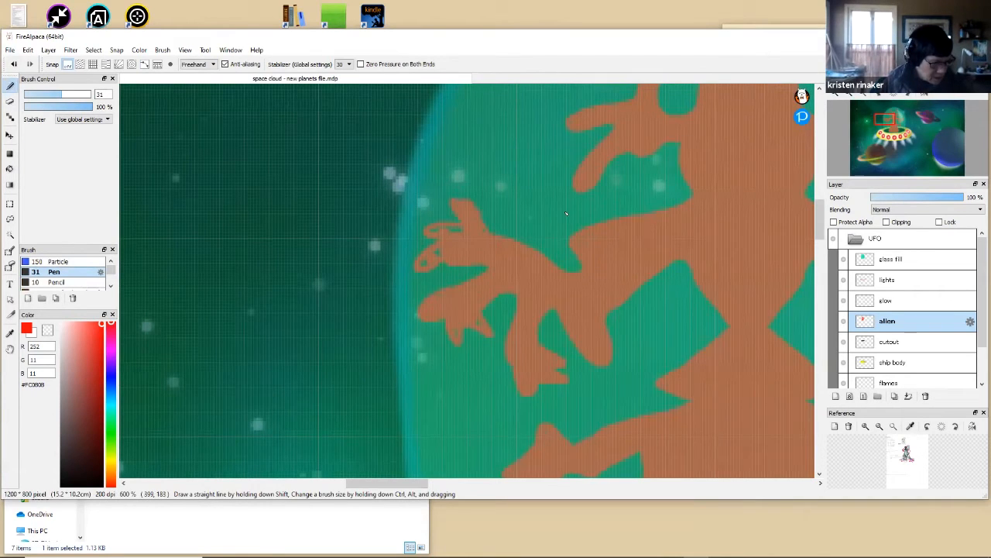
pyautogui.press('ctrl')
pyautogui.press('ctrl')
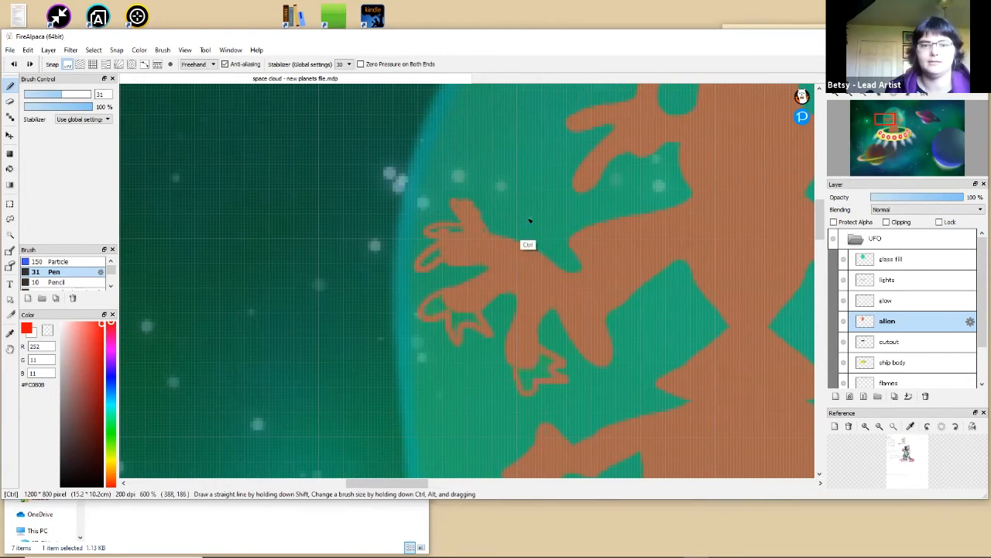
# Undo the latest oversized Pen strokes in the brown alien's hands and reduce the Pen's brush size.
pyautogui.hotkey('ctrl', 'z')
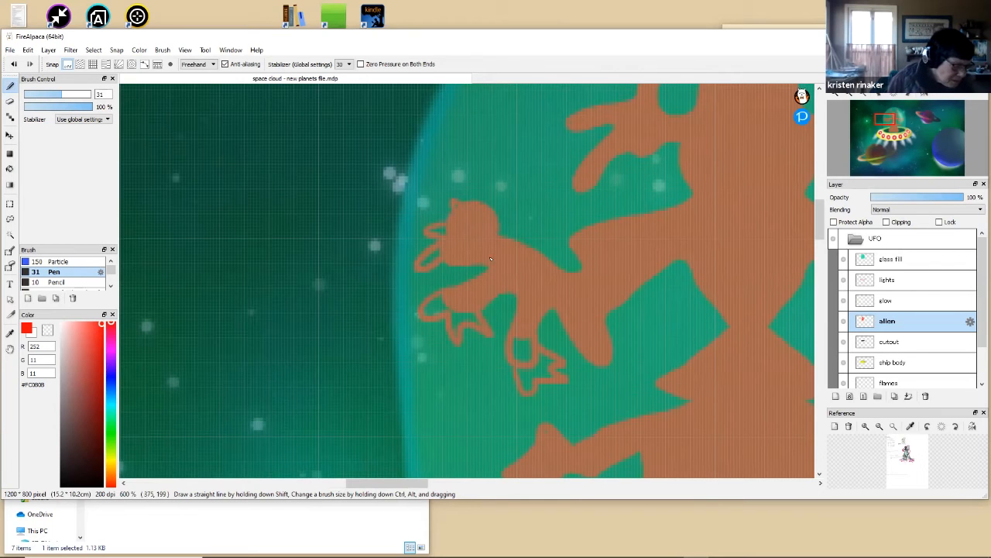
pyautogui.hotkey('ctrl', 'z')
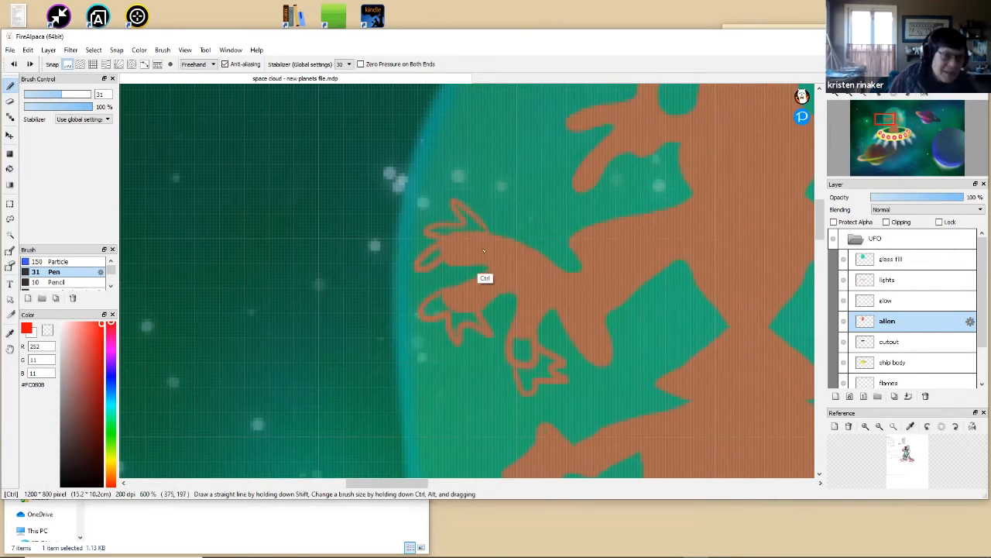
pyautogui.click(31, 97)
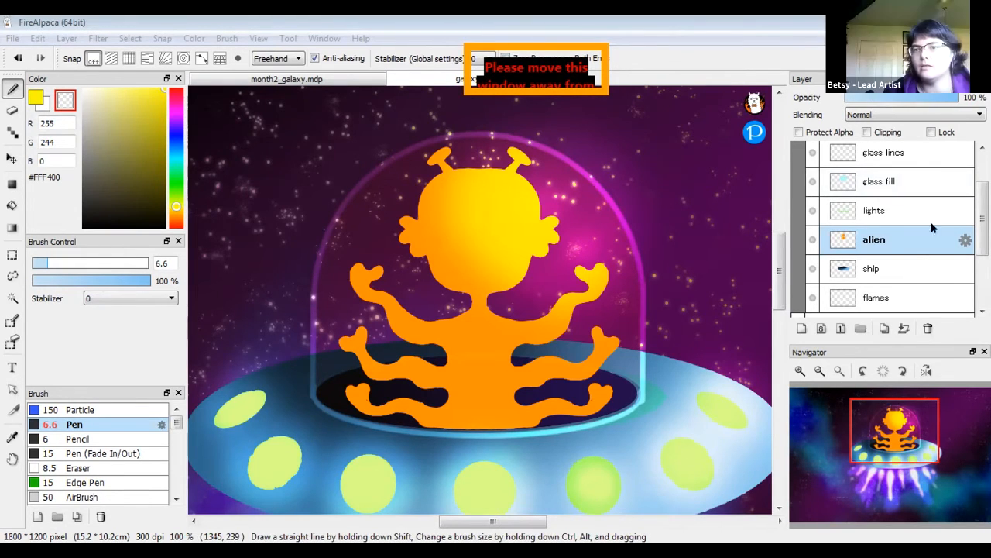
# Hide the glow, glass lines and glass fill layers of the UFO in galaxy_2-17.mdp.
pyautogui.scroll(2, 807, 185)
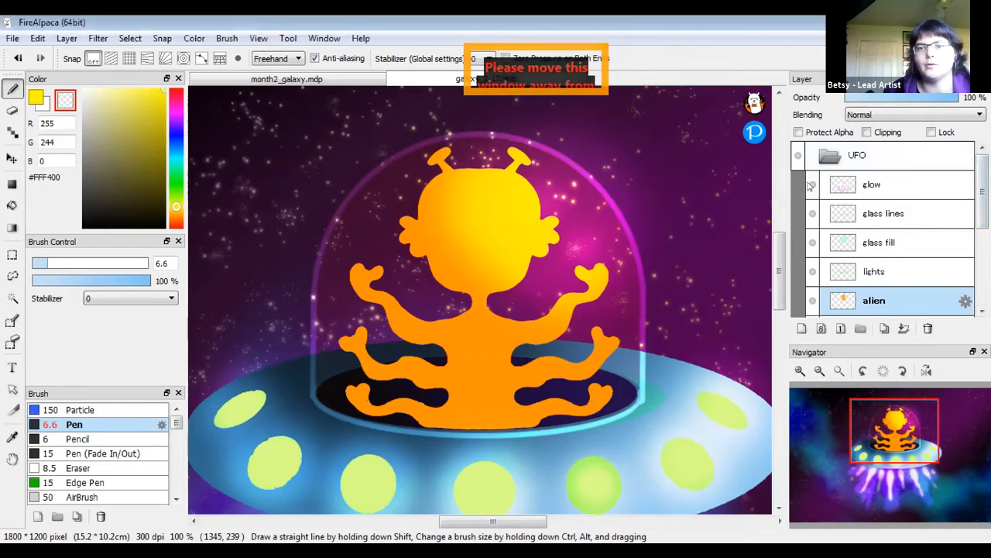
pyautogui.click(810, 184)
pyautogui.click(811, 185)
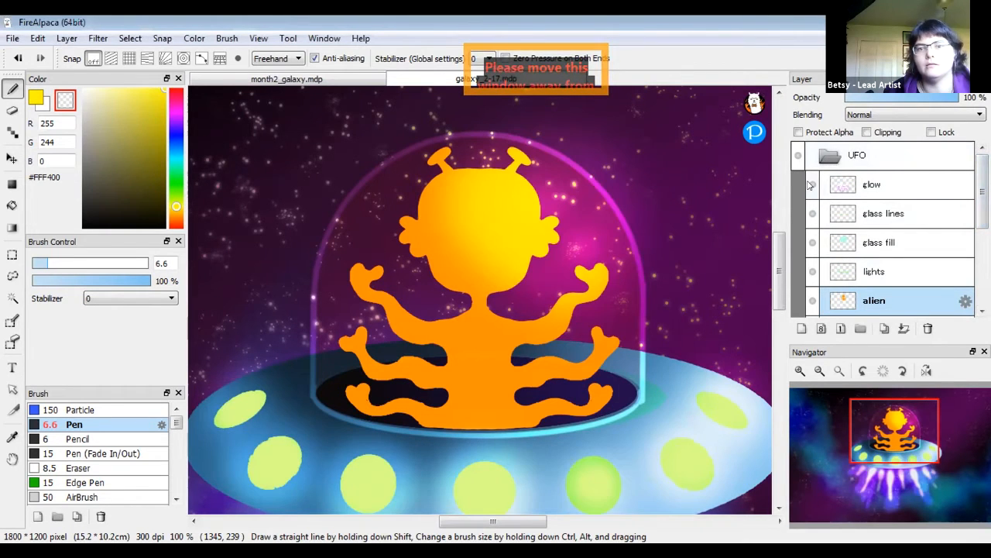
pyautogui.click(811, 185)
pyautogui.click(811, 184)
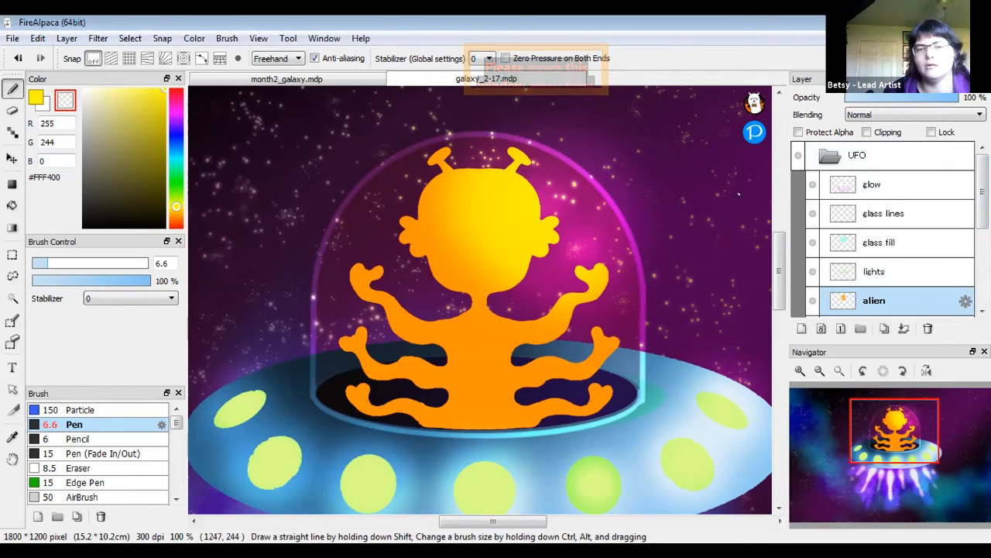
pyautogui.click(812, 189)
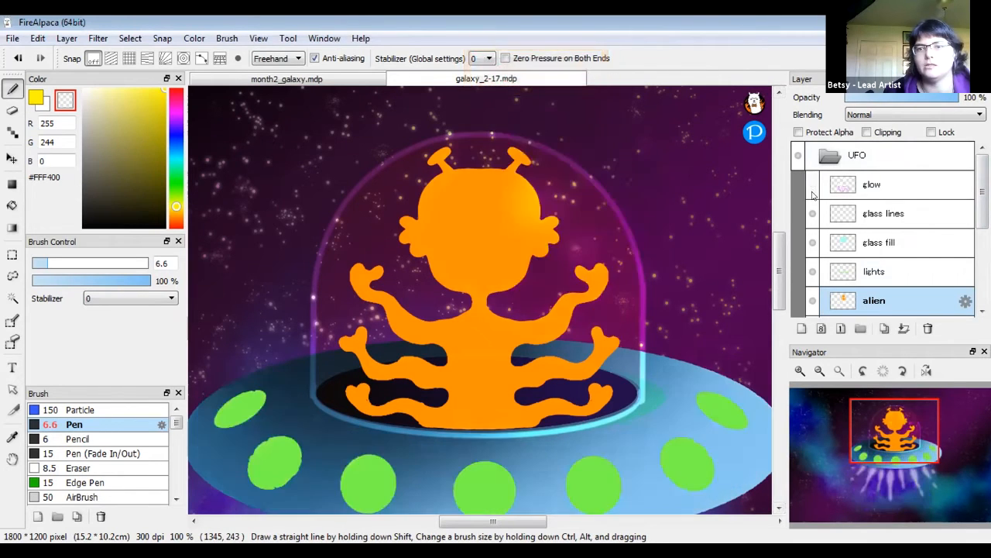
pyautogui.click(812, 213)
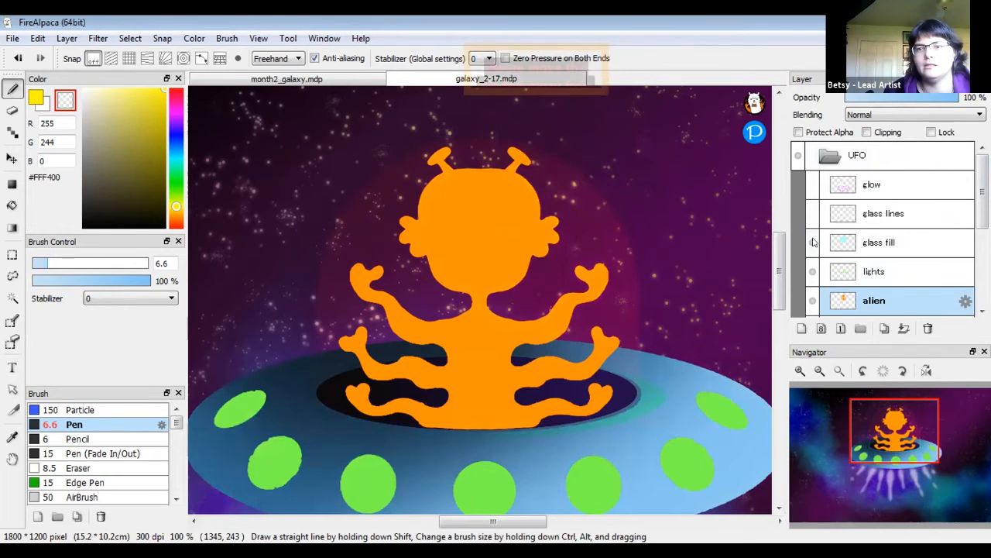
pyautogui.click(811, 214)
pyautogui.click(812, 242)
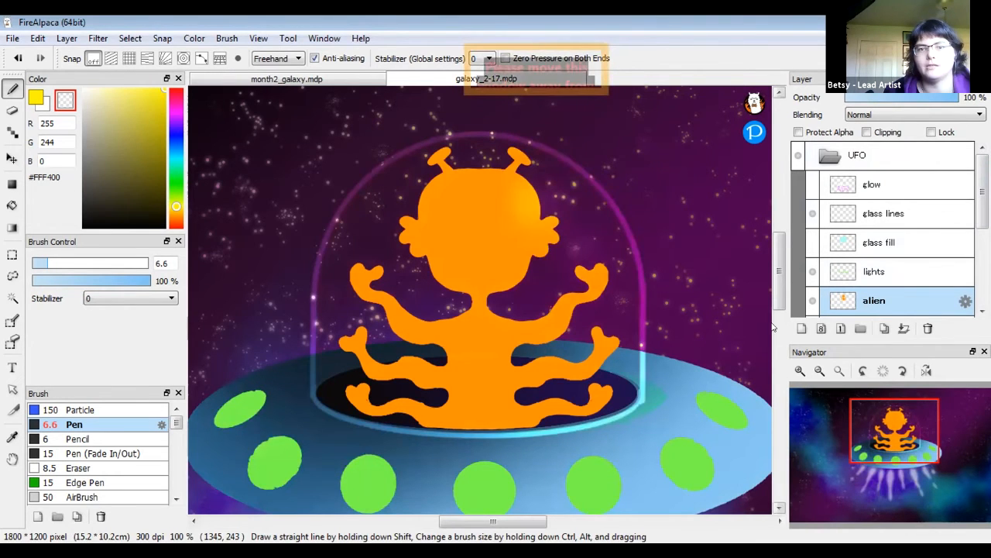
pyautogui.scroll(-1, 971, 207)
pyautogui.scroll(1, 971, 208)
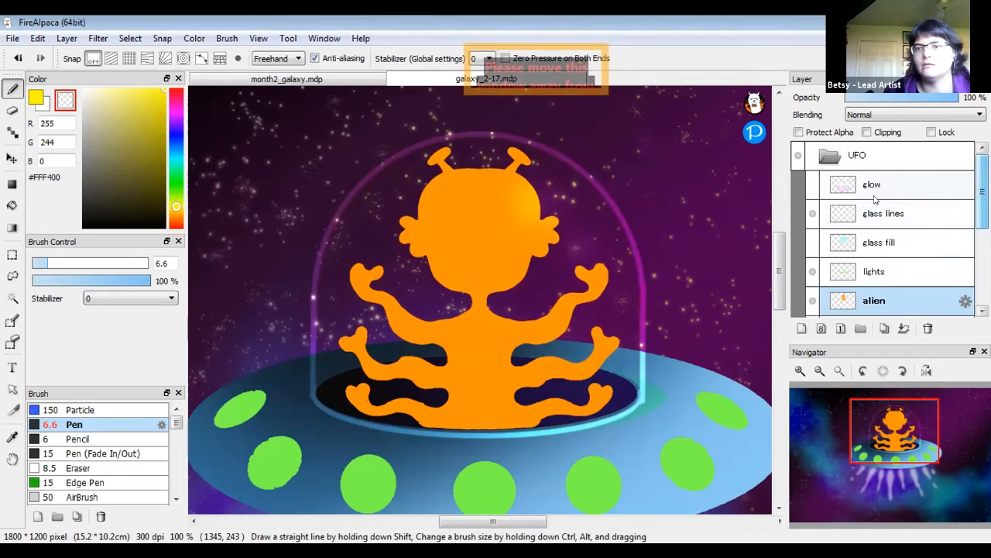
pyautogui.click(813, 212)
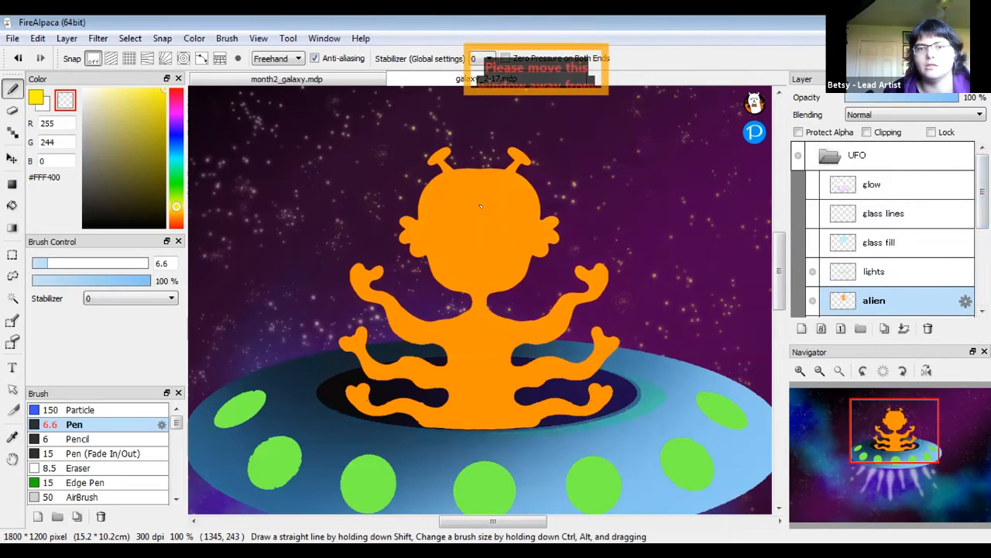
# Turn on Protect Alpha for the alien layer and add a new layer named "alien face" directly above it.
pyautogui.scroll(-1, 806, 221)
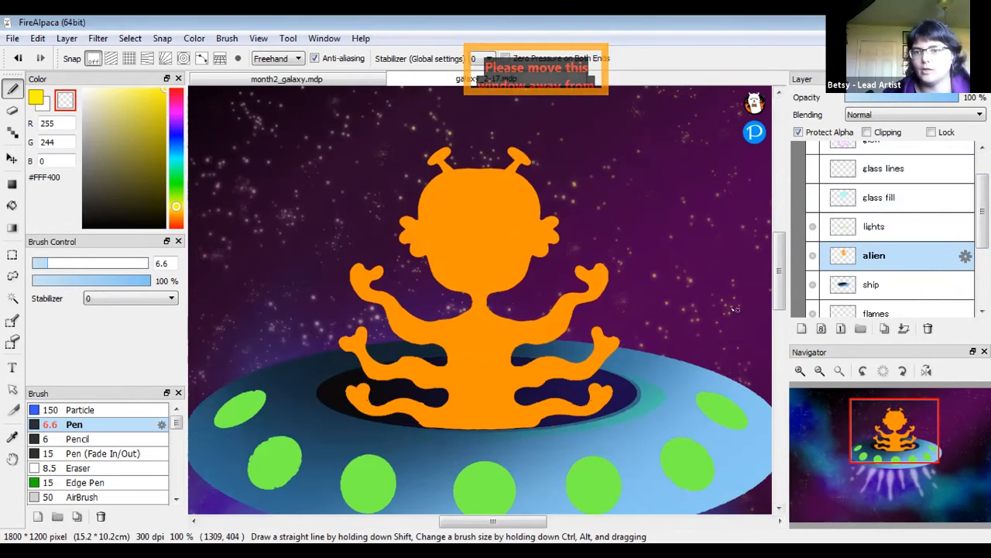
pyautogui.click(801, 372)
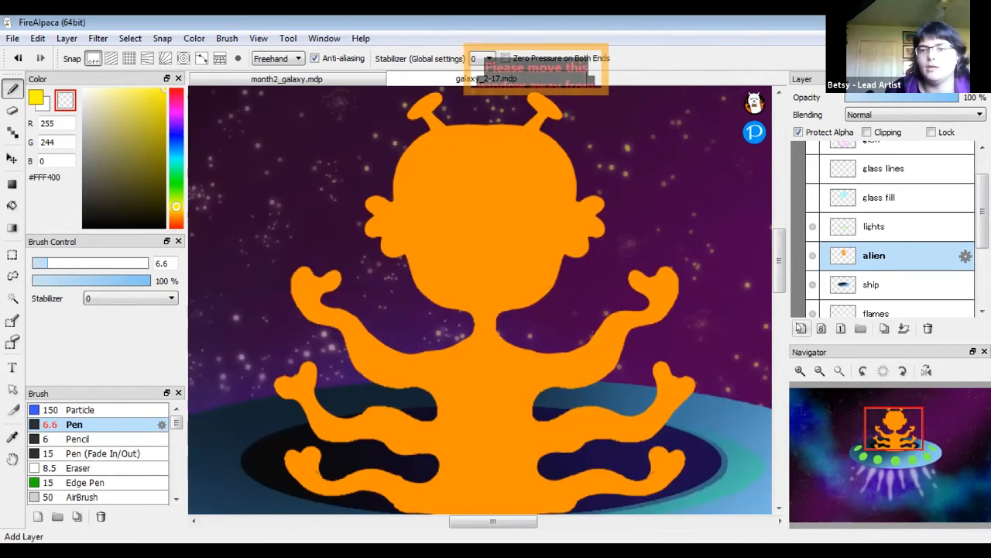
pyautogui.click(801, 328)
pyautogui.doubleClick(875, 258)
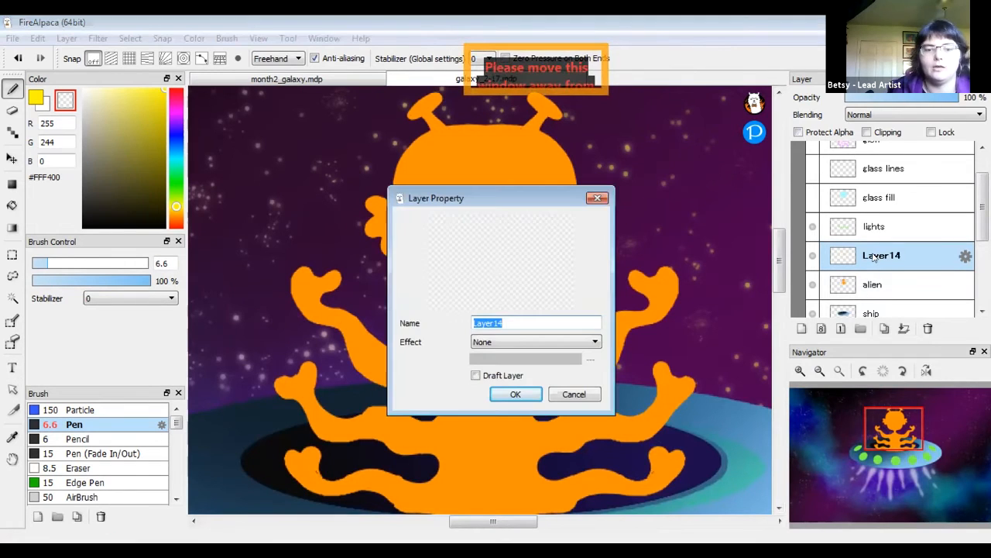
pyautogui.write('alien face')
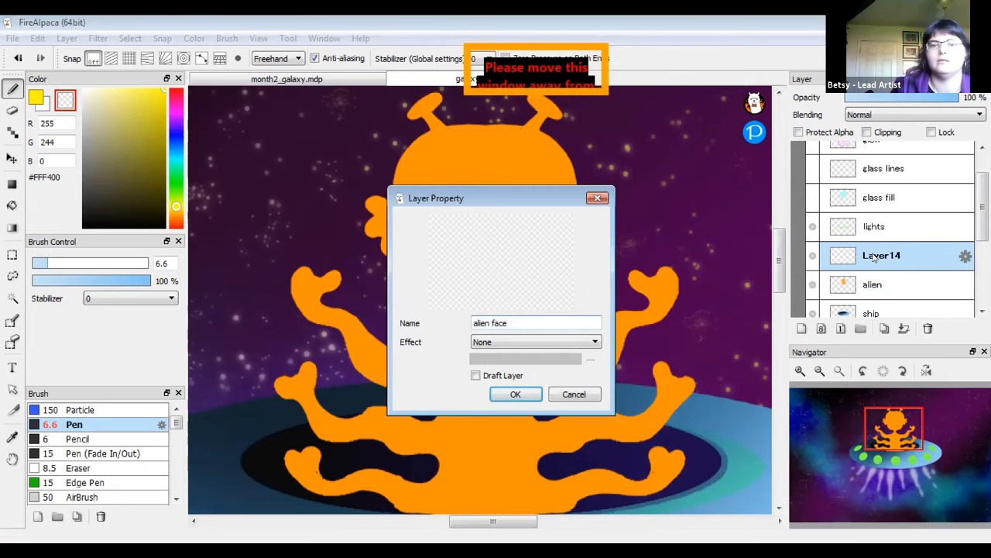
pyautogui.click(515, 396)
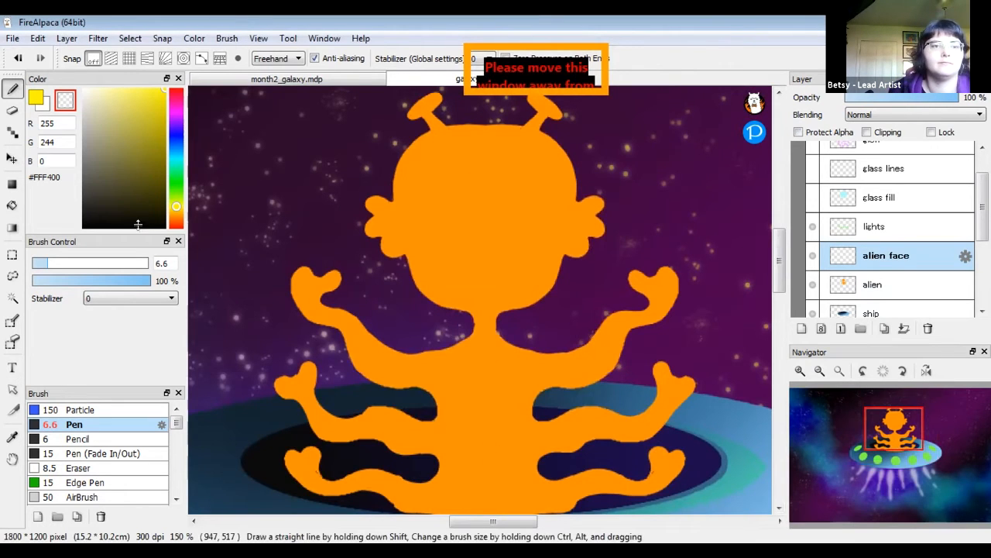
# Set up the size 10 Symmetry brush with yellow-green #C6E800 and its base point at the centre of the alien's face.
pyautogui.moveTo(176, 423); pyautogui.dragTo(176, 482)
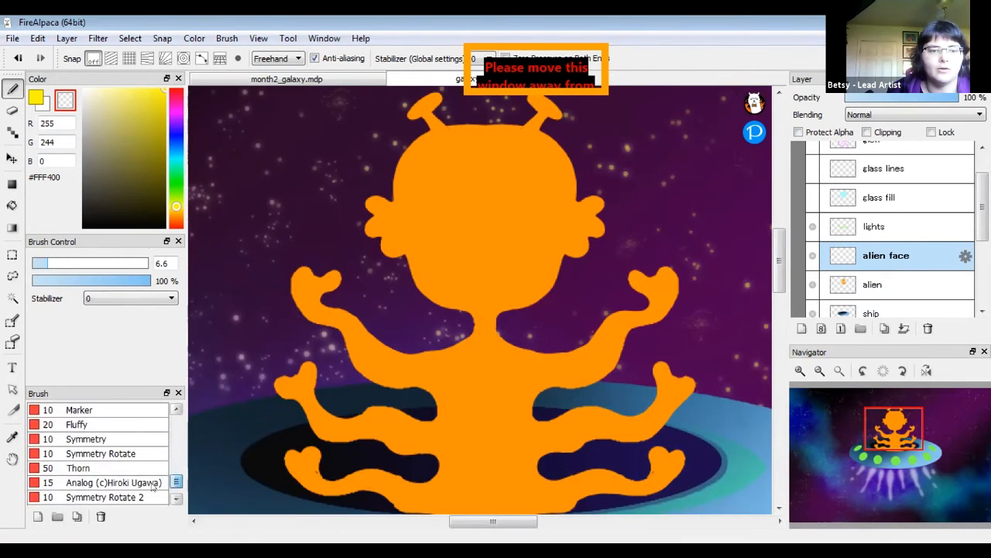
pyautogui.click(88, 439)
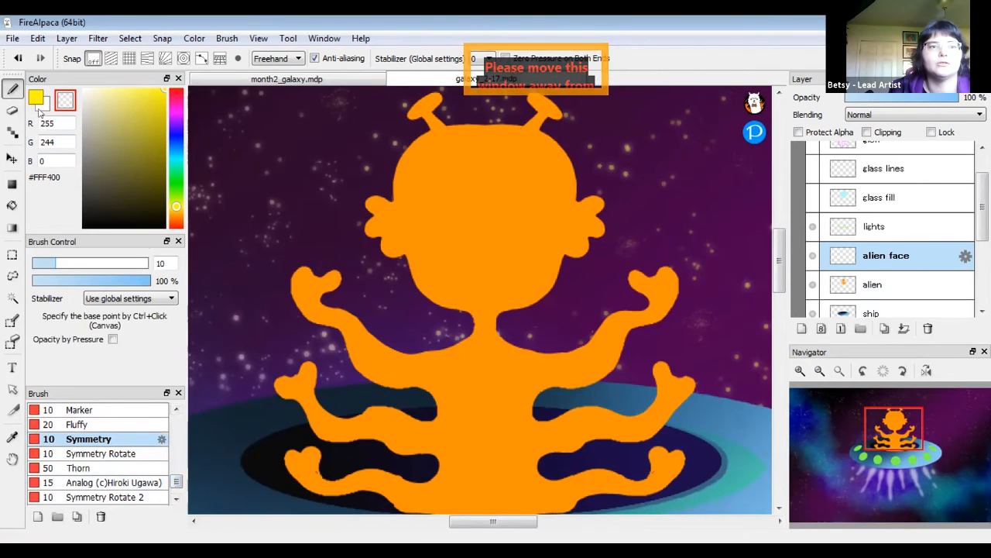
pyautogui.moveTo(171, 165); pyautogui.dragTo(175, 201)
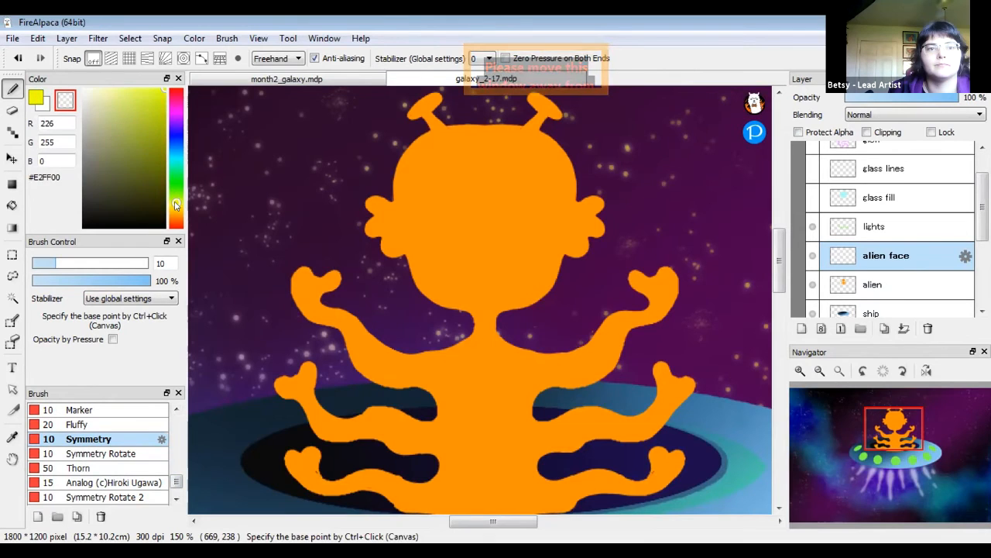
pyautogui.moveTo(155, 114); pyautogui.dragTo(168, 103)
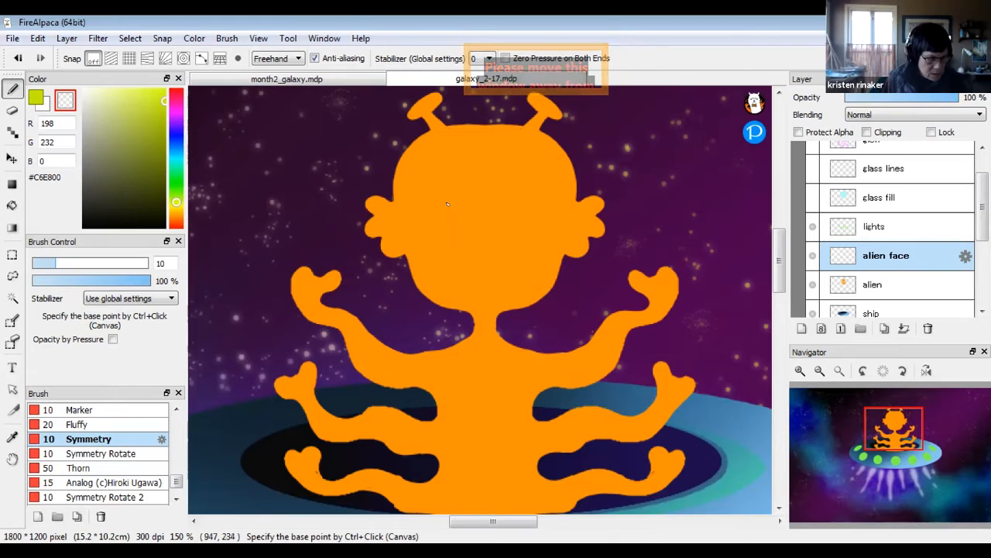
pyautogui.keyDown('ctrl'); pyautogui.click(489, 217); pyautogui.keyUp('ctrl')
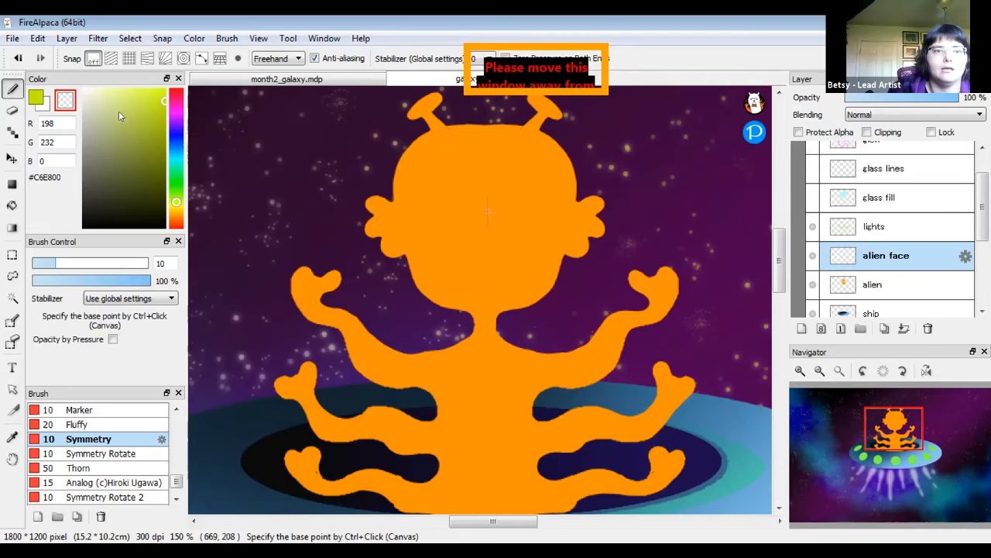
pyautogui.press('x')
# Sketch one large and two small pairs of mirrored eye outlines plus a smiling mouth, and undo the mouth.
pyautogui.moveTo(503, 203)
pyautogui.mouseDown()
pyautogui.moveTo(505, 180)
pyautogui.moveTo(536, 161)
pyautogui.moveTo(562, 183)
pyautogui.moveTo(559, 203)
pyautogui.moveTo(530, 212)
pyautogui.moveTo(505, 205)
pyautogui.mouseUp()
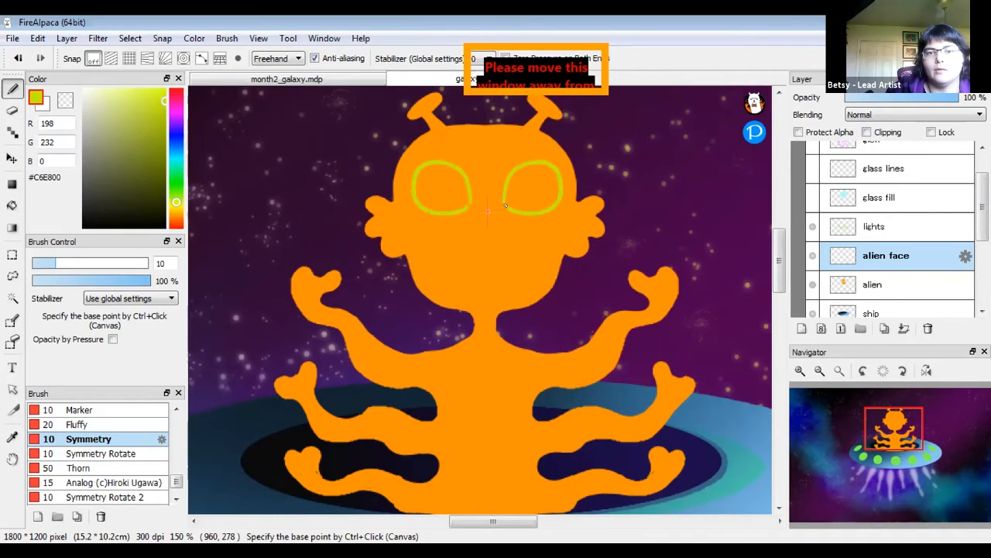
pyautogui.moveTo(510, 138)
pyautogui.mouseDown()
pyautogui.moveTo(504, 144)
pyautogui.moveTo(518, 136)
pyautogui.mouseUp()
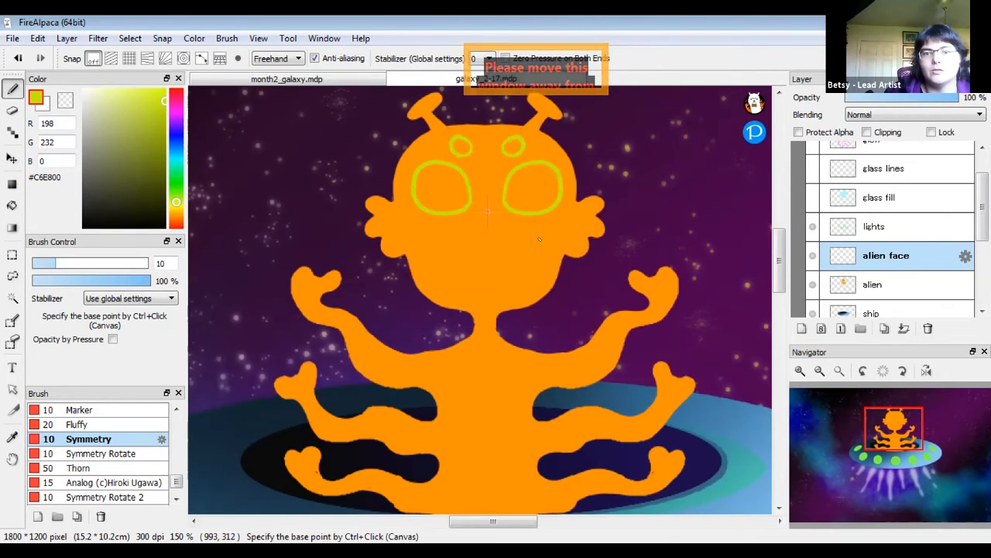
pyautogui.moveTo(537, 238)
pyautogui.mouseDown()
pyautogui.moveTo(513, 229)
pyautogui.moveTo(514, 243)
pyautogui.moveTo(538, 237)
pyautogui.mouseUp()
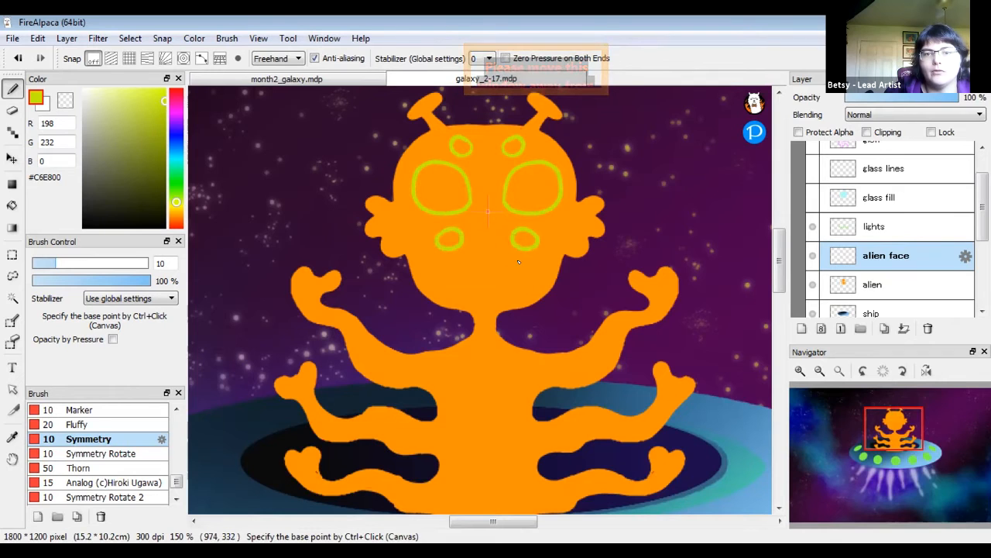
pyautogui.moveTo(529, 261)
pyautogui.mouseDown()
pyautogui.moveTo(489, 286)
pyautogui.moveTo(462, 260)
pyautogui.mouseUp()
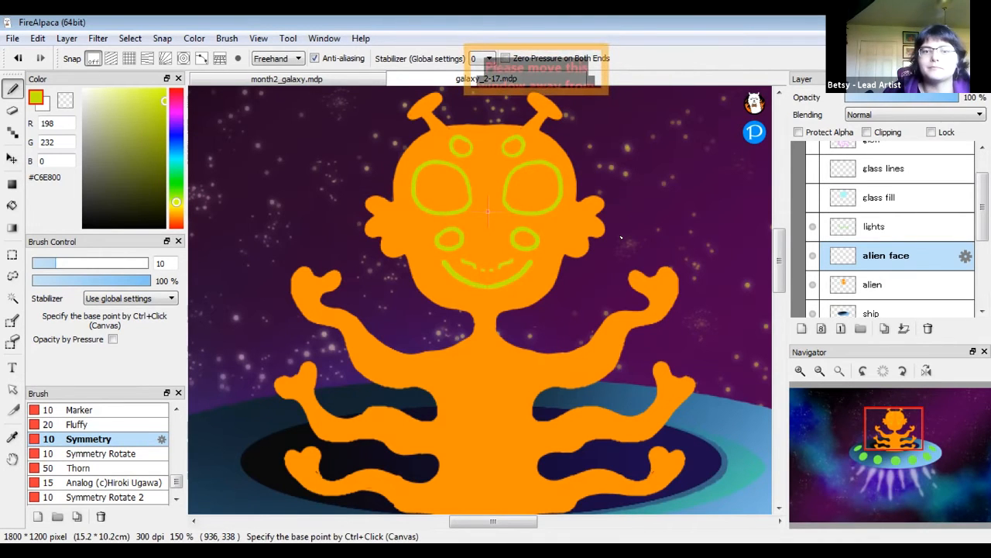
pyautogui.hotkey('ctrl', 'z')
pyautogui.hotkey('ctrl', 'z')
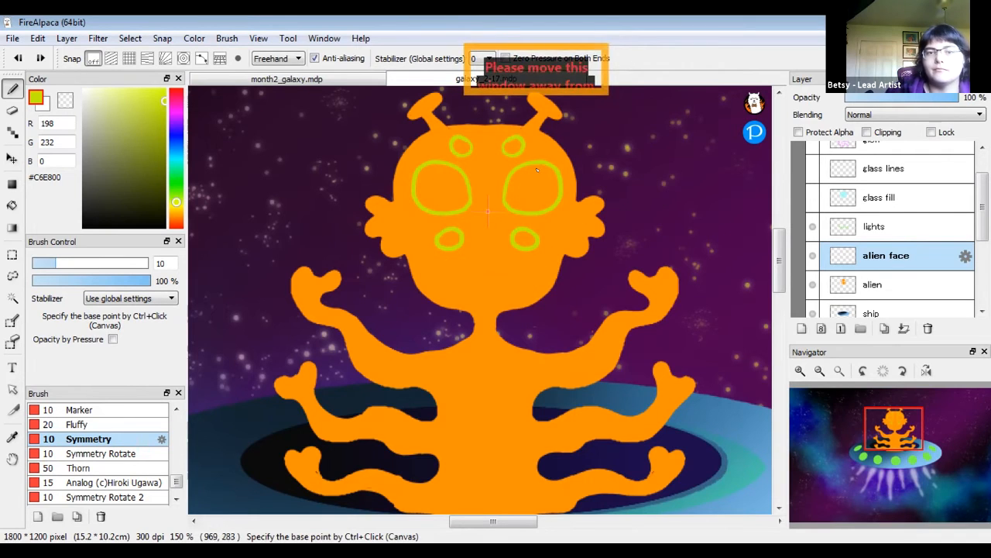
# Try small round pupils in the large eyes and details in the lower eyes, and clear the whole alien face layer.
pyautogui.moveTo(538, 161)
pyautogui.mouseDown()
pyautogui.moveTo(527, 172)
pyautogui.moveTo(539, 187)
pyautogui.moveTo(554, 172)
pyautogui.moveTo(538, 163)
pyautogui.mouseUp()
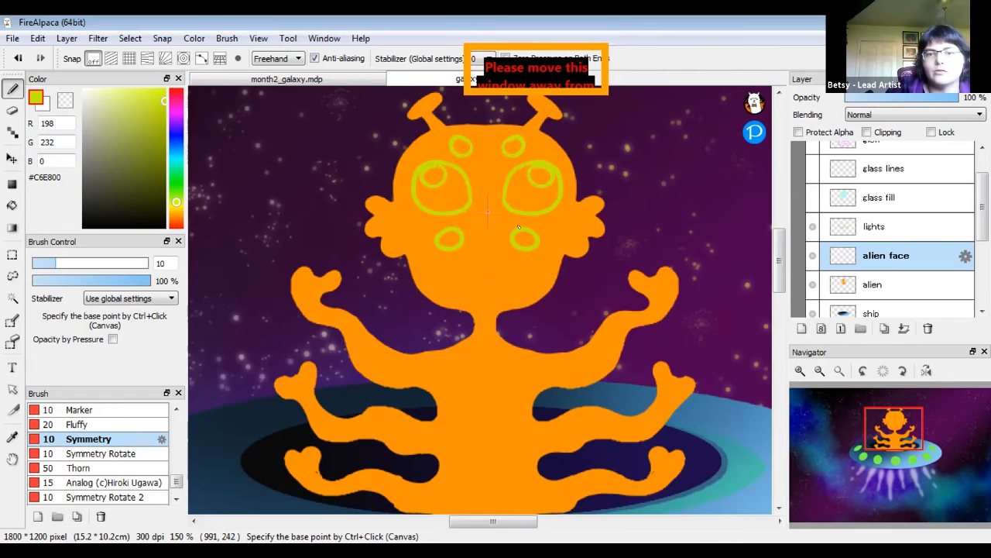
pyautogui.moveTo(519, 240); pyautogui.dragTo(524, 232)
pyautogui.hotkey('ctrl', 'z')
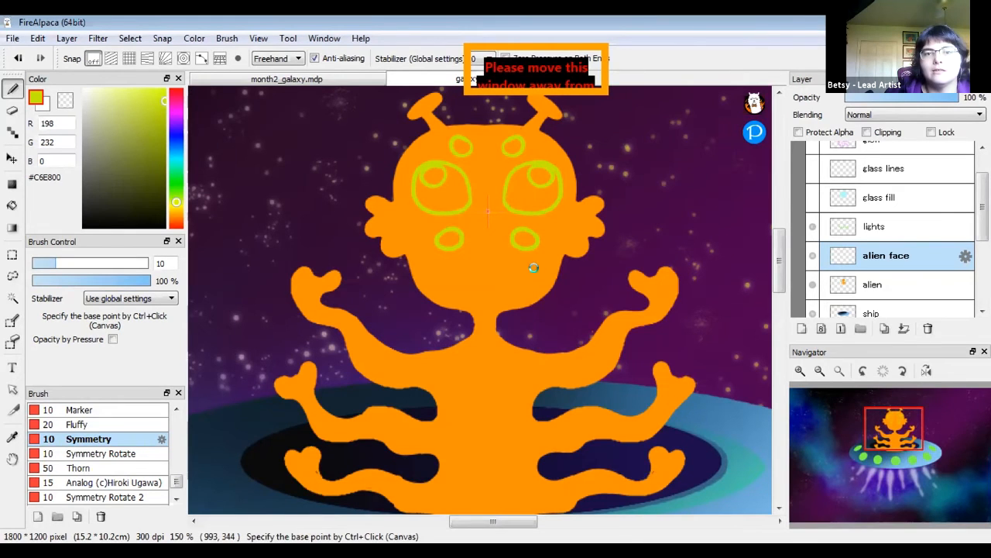
pyautogui.press('Delete')
# Try one large central ring on the face with two small inner circles and a bigger outer ring, undoing these strokes.
pyautogui.moveTo(490, 160)
pyautogui.mouseDown()
pyautogui.moveTo(539, 192)
pyautogui.moveTo(541, 227)
pyautogui.moveTo(535, 251)
pyautogui.moveTo(481, 274)
pyautogui.mouseUp()
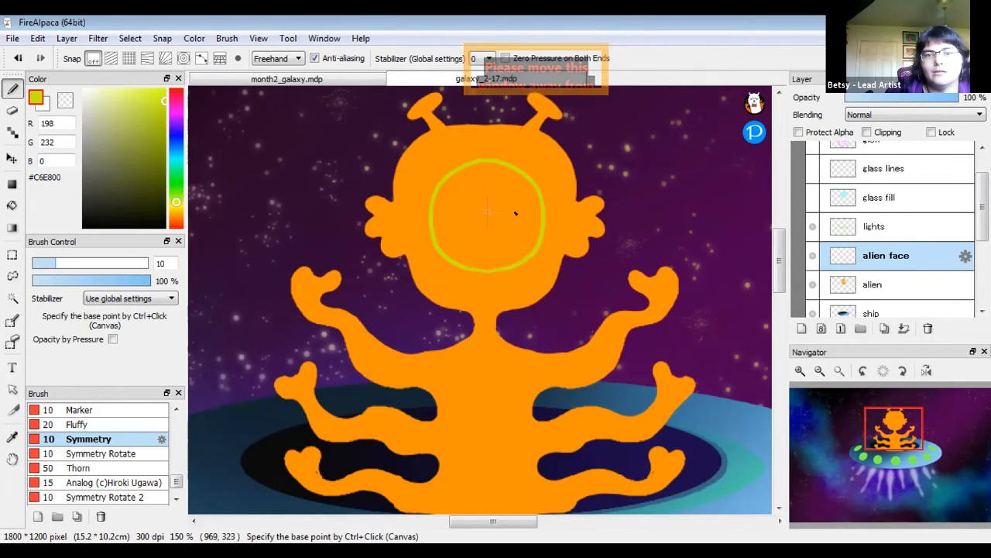
pyautogui.moveTo(509, 179)
pyautogui.mouseDown()
pyautogui.moveTo(518, 192)
pyautogui.moveTo(505, 183)
pyautogui.mouseUp()
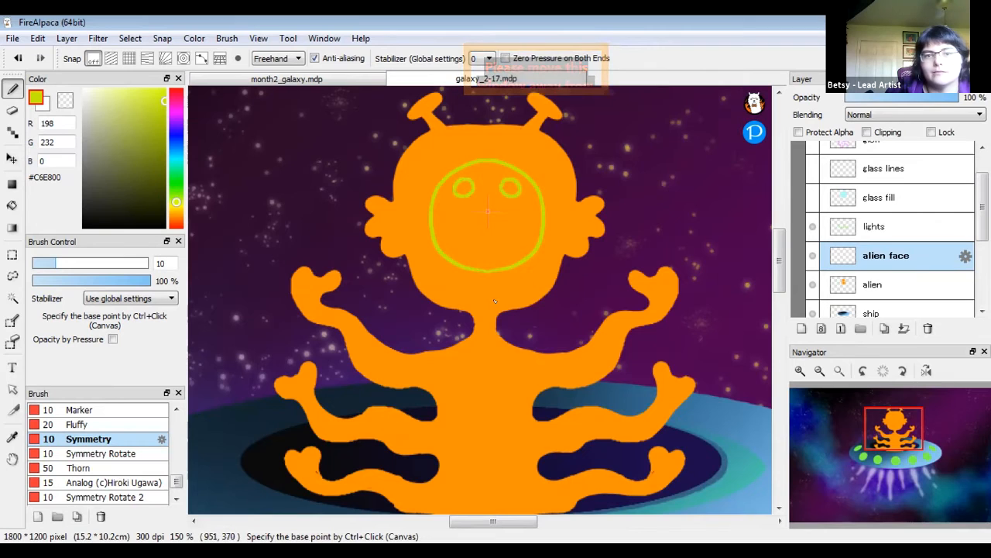
pyautogui.hotkey('ctrl', 'z')
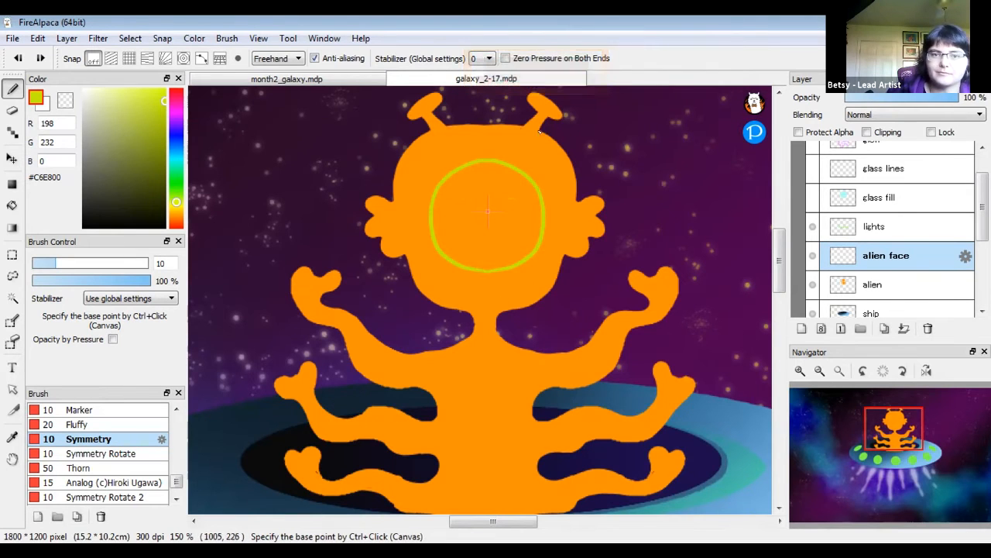
pyautogui.moveTo(491, 146)
pyautogui.mouseDown()
pyautogui.moveTo(517, 155)
pyautogui.moveTo(551, 194)
pyautogui.moveTo(563, 233)
pyautogui.moveTo(545, 265)
pyautogui.moveTo(483, 283)
pyautogui.mouseUp()
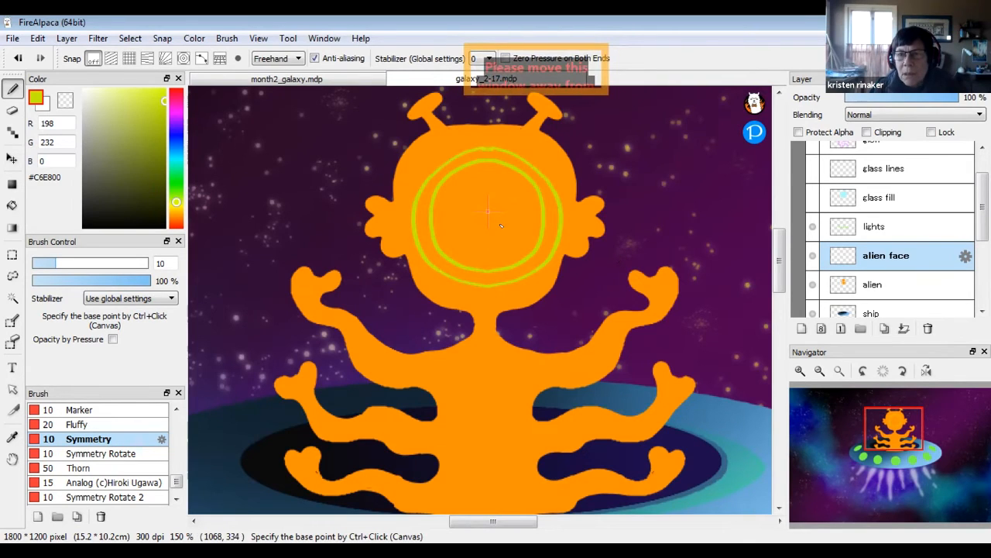
pyautogui.hotkey('ctrl', 'z')
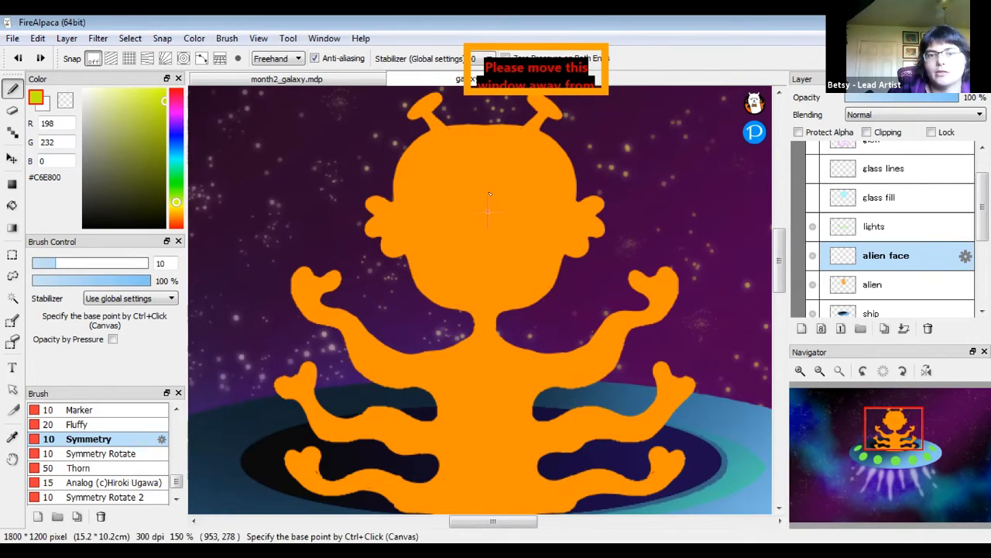
# Try slanted eyes high on the face, undo them, and outline a mirrored pair of round eyes lower on the head.
pyautogui.moveTo(501, 186)
pyautogui.mouseDown()
pyautogui.moveTo(528, 162)
pyautogui.moveTo(547, 162)
pyautogui.moveTo(549, 184)
pyautogui.moveTo(535, 203)
pyautogui.moveTo(499, 196)
pyautogui.mouseUp()
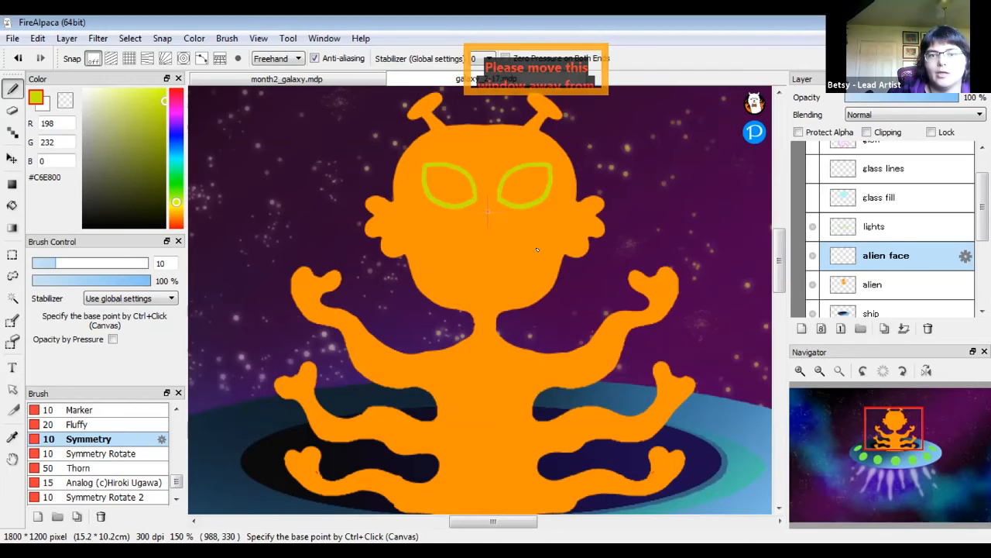
pyautogui.hotkey('ctrl', 'z')
pyautogui.moveTo(502, 242)
pyautogui.mouseDown()
pyautogui.moveTo(538, 227)
pyautogui.moveTo(542, 253)
pyautogui.moveTo(527, 264)
pyautogui.moveTo(507, 233)
pyautogui.mouseUp()
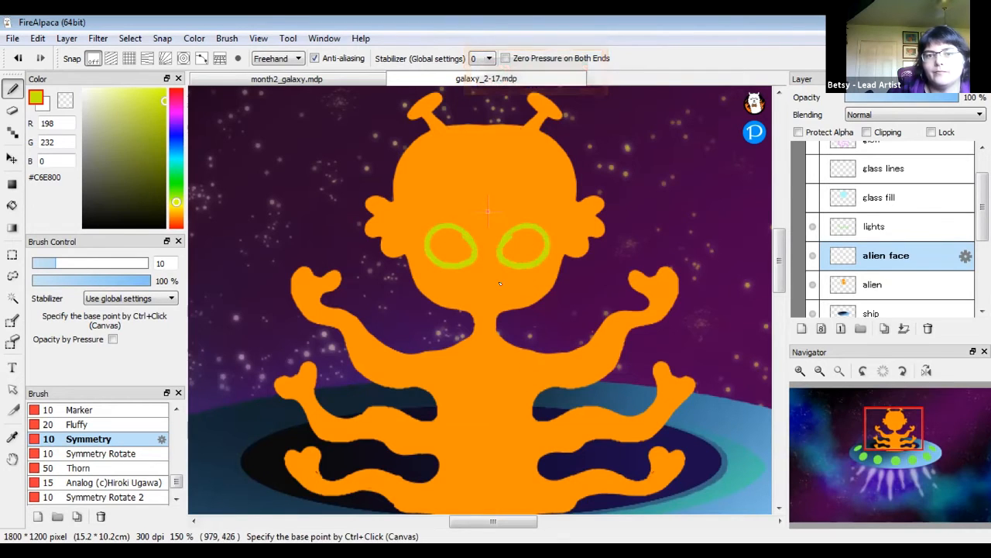
# Try a vertical centre line through the face and mirrored slanted eye outlines high on the head, and undo the strokes.
pyautogui.moveTo(488, 143); pyautogui.dragTo(488, 356)
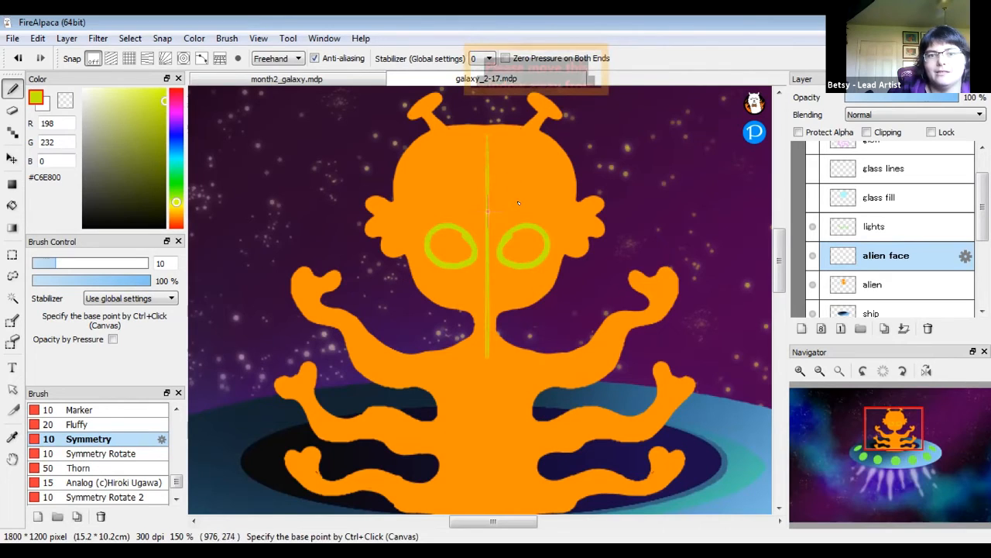
pyautogui.hotkey('ctrl', 'z')
pyautogui.hotkey('ctrl', 'z')
pyautogui.moveTo(487, 158)
pyautogui.mouseDown()
pyautogui.moveTo(495, 179)
pyautogui.moveTo(489, 170)
pyautogui.moveTo(481, 185)
pyautogui.mouseUp()
pyautogui.hotkey('ctrl', 'z')
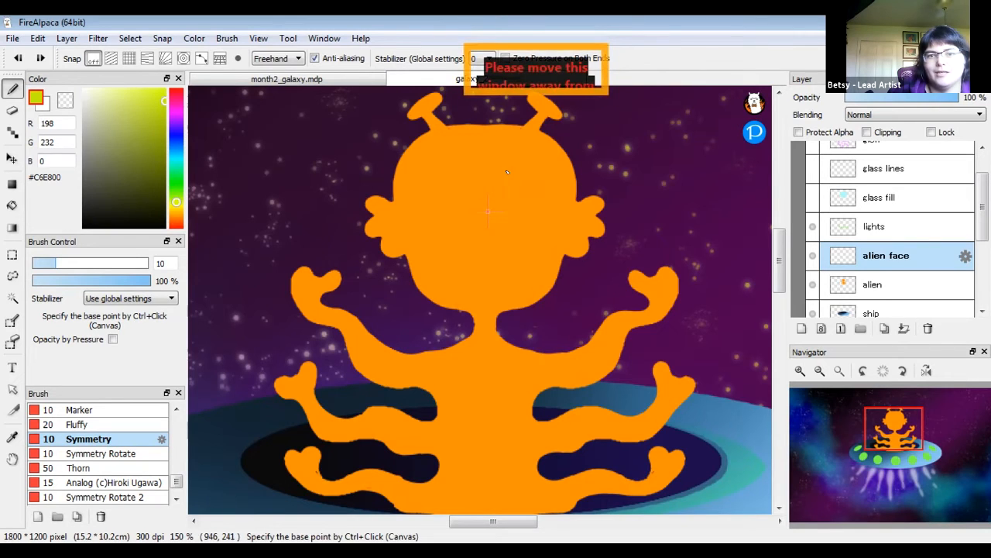
pyautogui.moveTo(510, 185)
pyautogui.mouseDown()
pyautogui.moveTo(522, 165)
pyautogui.moveTo(558, 160)
pyautogui.moveTo(558, 185)
pyautogui.moveTo(515, 204)
pyautogui.mouseUp()
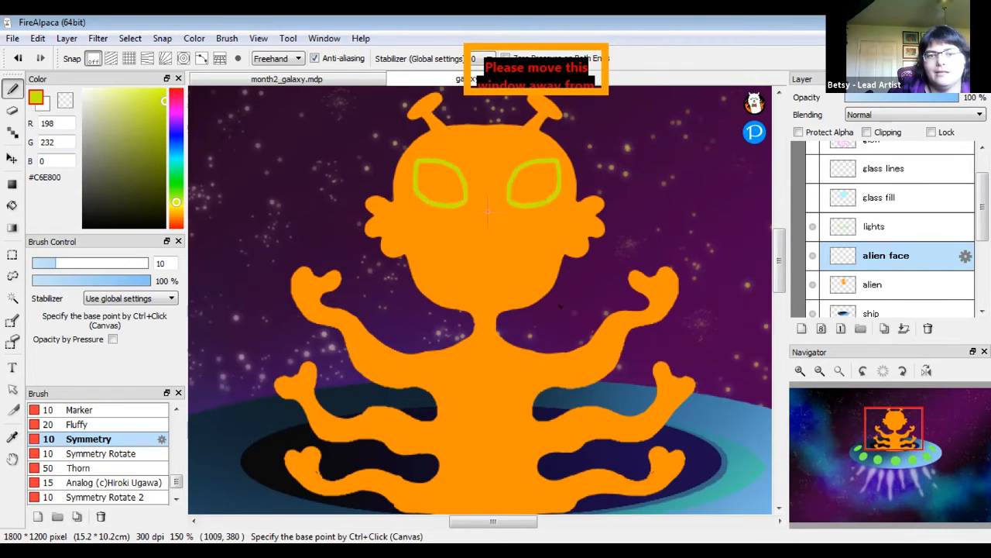
pyautogui.hotkey('ctrl', 'z')
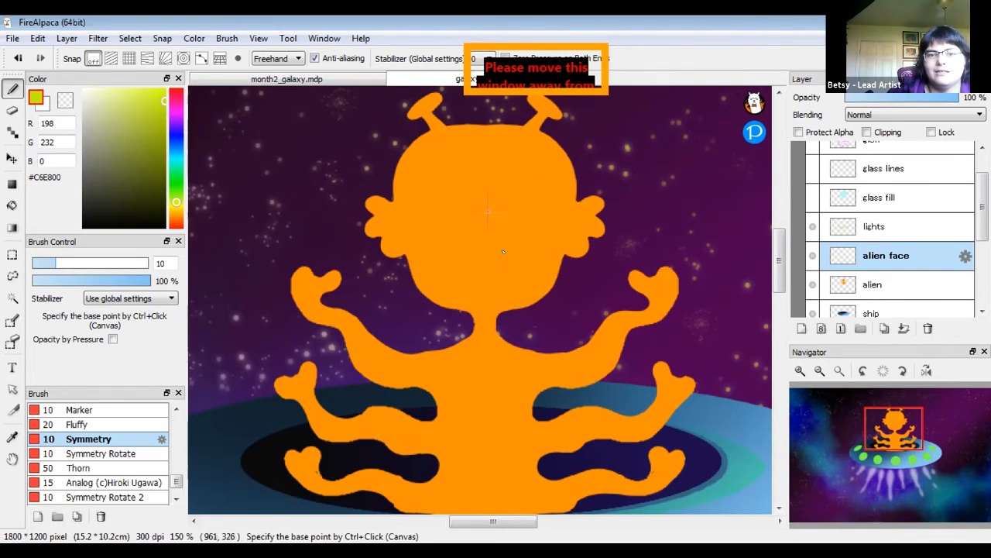
# Paint mirrored yellow-green lower eyes with open round pupils, a small wavy mouth, and a larger matching eye centred on the forehead.
pyautogui.moveTo(507, 239)
pyautogui.mouseDown()
pyautogui.moveTo(540, 226)
pyautogui.moveTo(548, 243)
pyautogui.moveTo(528, 260)
pyautogui.moveTo(503, 249)
pyautogui.mouseUp()
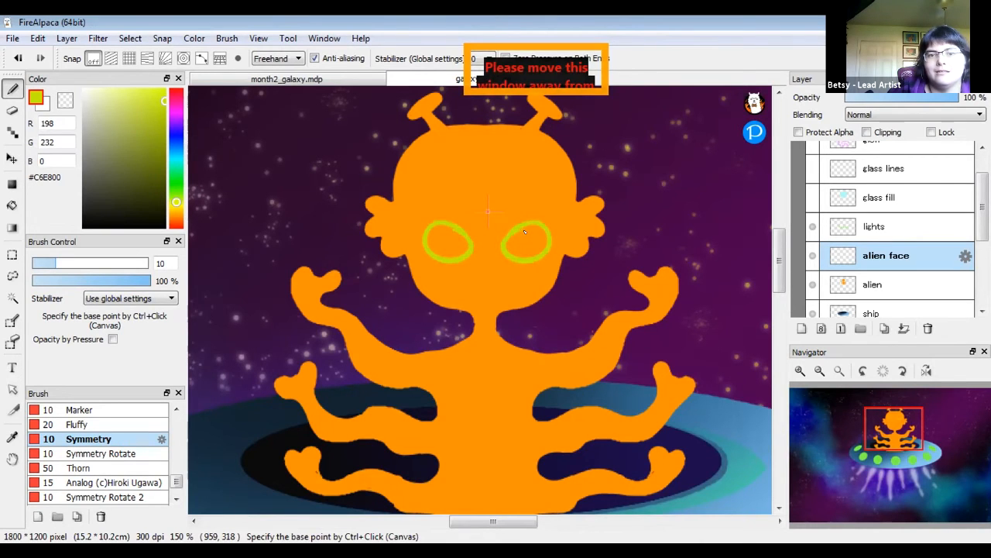
pyautogui.moveTo(523, 230)
pyautogui.mouseDown()
pyautogui.moveTo(524, 254)
pyautogui.moveTo(536, 243)
pyautogui.moveTo(524, 228)
pyautogui.moveTo(507, 237)
pyautogui.moveTo(513, 250)
pyautogui.moveTo(529, 248)
pyautogui.moveTo(519, 229)
pyautogui.moveTo(504, 248)
pyautogui.moveTo(535, 252)
pyautogui.moveTo(524, 255)
pyautogui.moveTo(540, 241)
pyautogui.moveTo(540, 251)
pyautogui.moveTo(539, 228)
pyautogui.mouseUp()
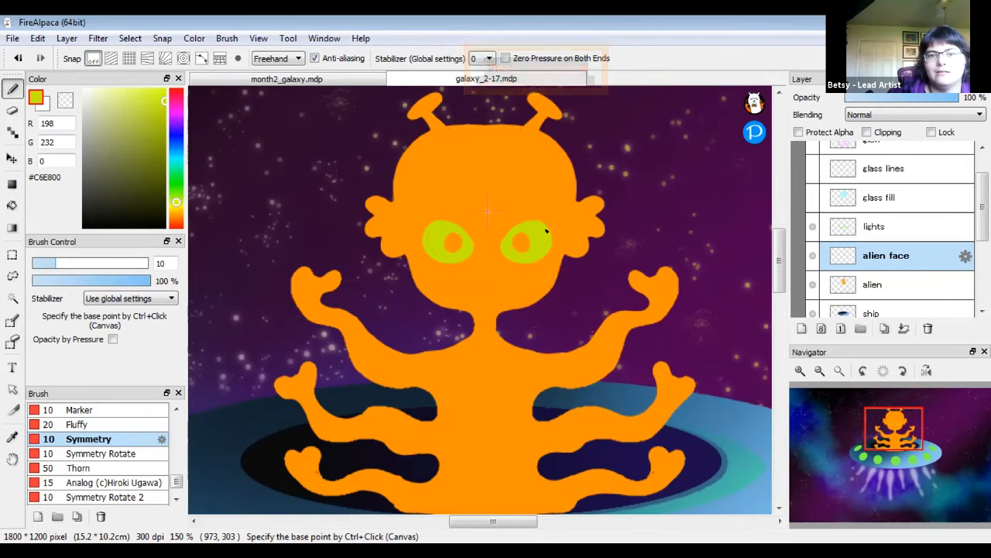
pyautogui.moveTo(502, 246); pyautogui.dragTo(528, 221)
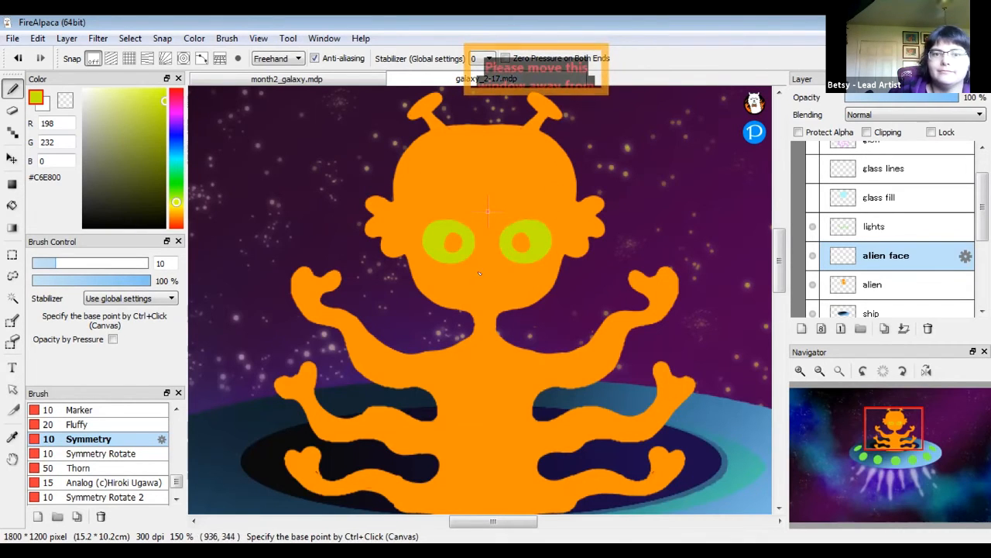
pyautogui.moveTo(509, 270); pyautogui.dragTo(489, 279)
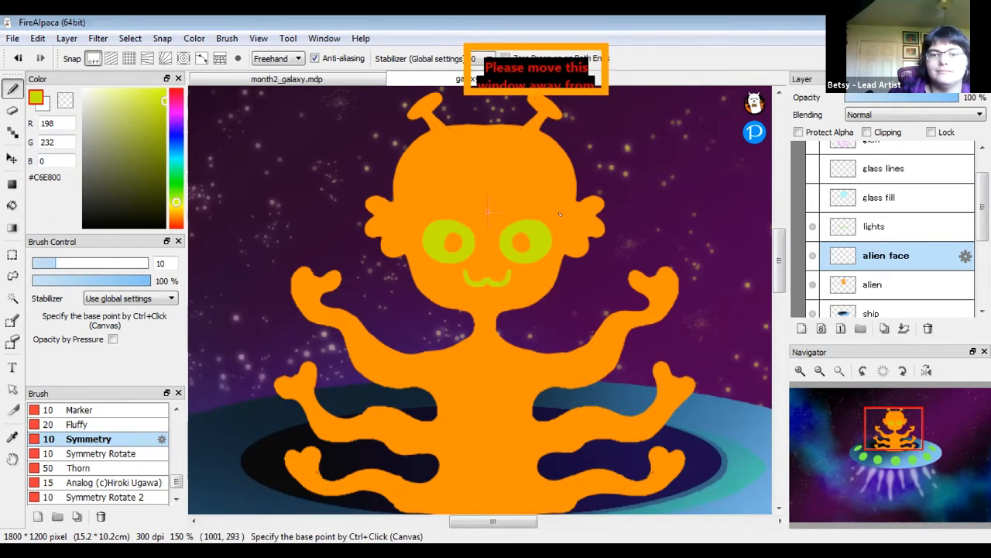
pyautogui.moveTo(580, 194); pyautogui.dragTo(563, 215)
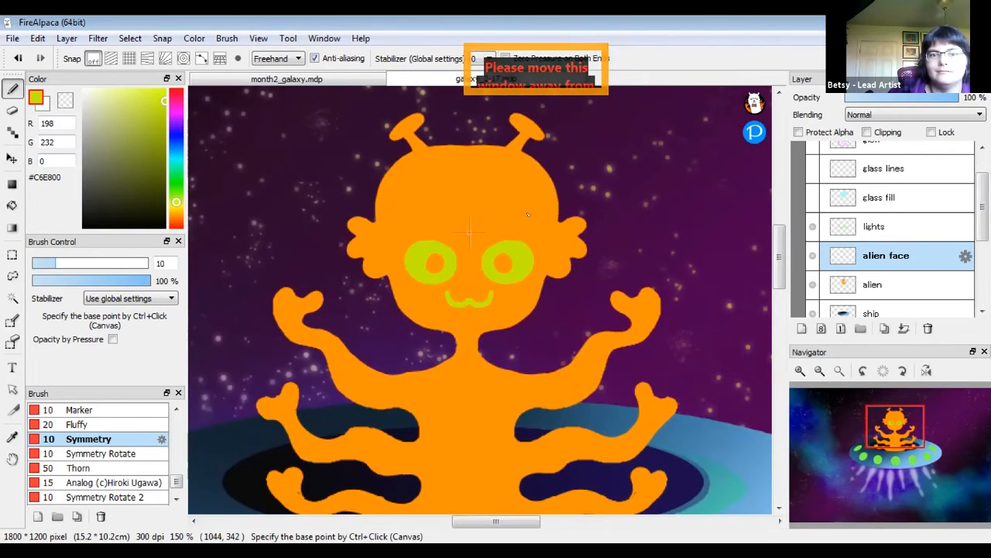
pyautogui.moveTo(470, 225)
pyautogui.mouseDown()
pyautogui.moveTo(500, 189)
pyautogui.moveTo(469, 169)
pyautogui.moveTo(500, 194)
pyautogui.moveTo(469, 219)
pyautogui.moveTo(488, 215)
pyautogui.moveTo(493, 201)
pyautogui.moveTo(477, 178)
pyautogui.moveTo(488, 189)
pyautogui.moveTo(477, 206)
pyautogui.moveTo(472, 181)
pyautogui.moveTo(477, 208)
pyautogui.moveTo(469, 216)
pyautogui.moveTo(491, 195)
pyautogui.moveTo(471, 219)
pyautogui.moveTo(471, 183)
pyautogui.mouseUp()
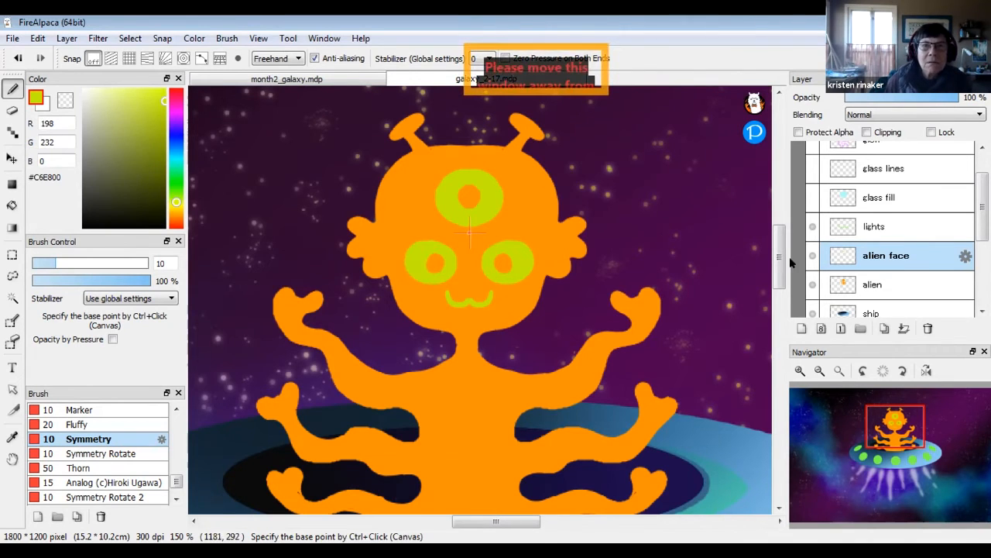
# Examine the alien's face within the whole illustration, and return to a close view of the head.
pyautogui.click(819, 371)
pyautogui.click(820, 371)
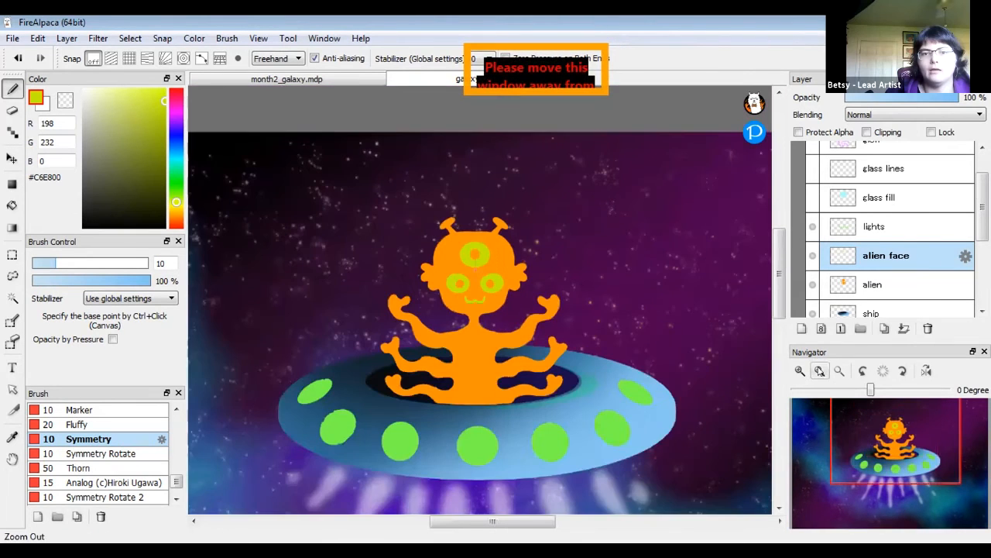
pyautogui.click(819, 371)
pyautogui.click(819, 371)
pyautogui.scroll(-2, 779, 322)
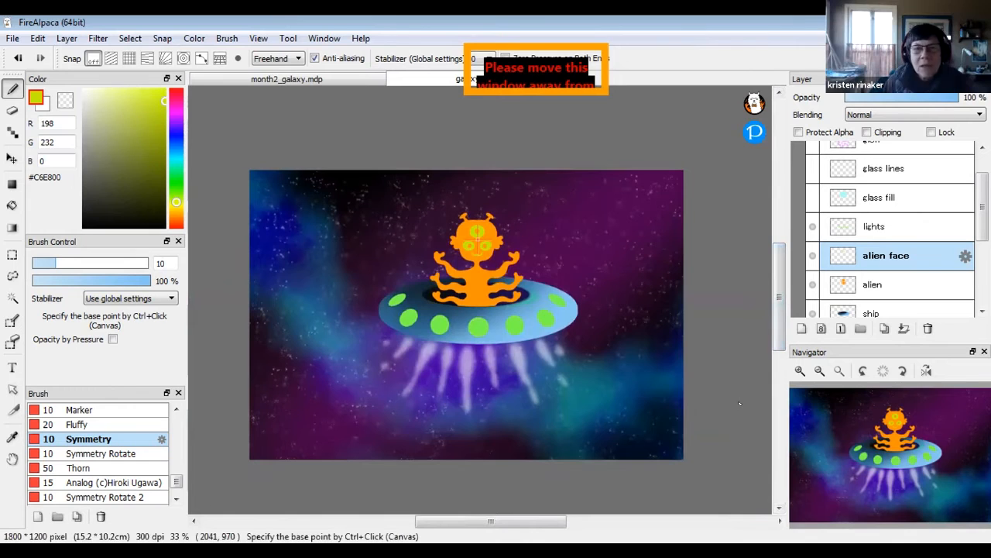
pyautogui.click(799, 371)
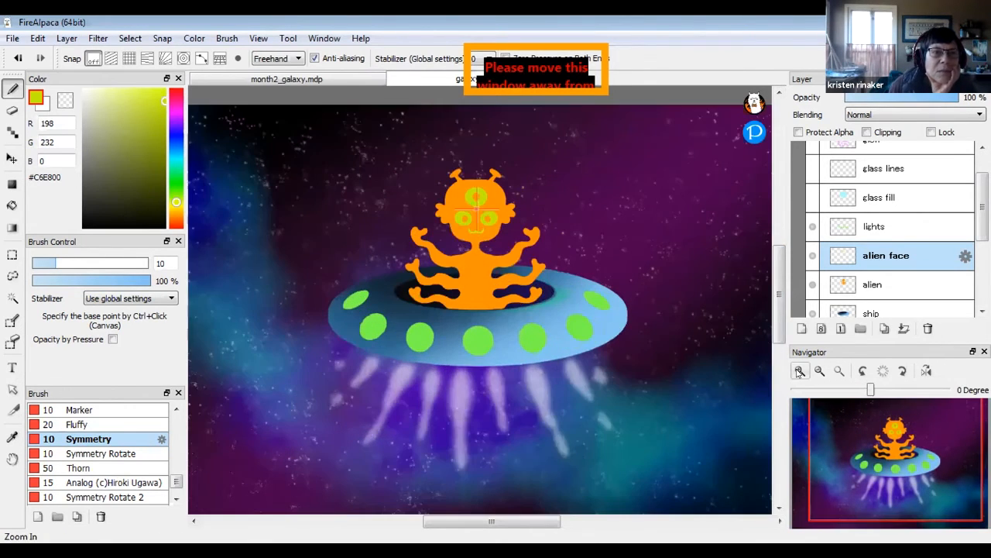
pyautogui.click(799, 371)
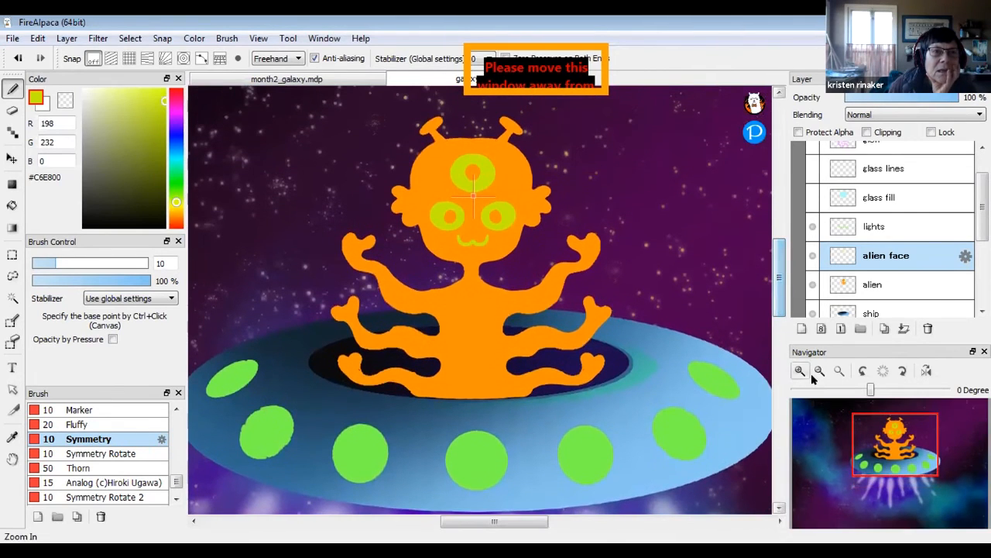
pyautogui.click(800, 371)
pyautogui.moveTo(781, 310); pyautogui.dragTo(781, 290)
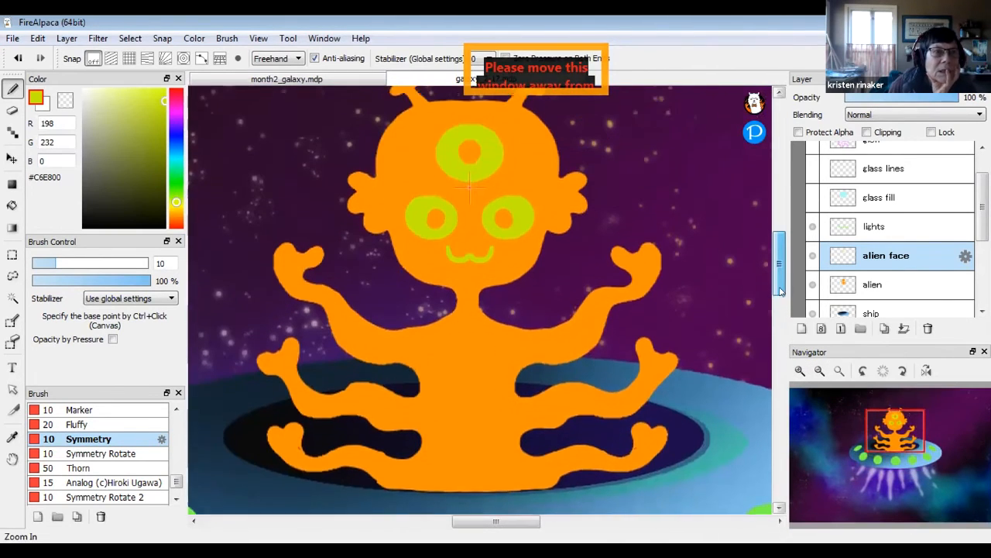
pyautogui.scroll(3, 780, 291)
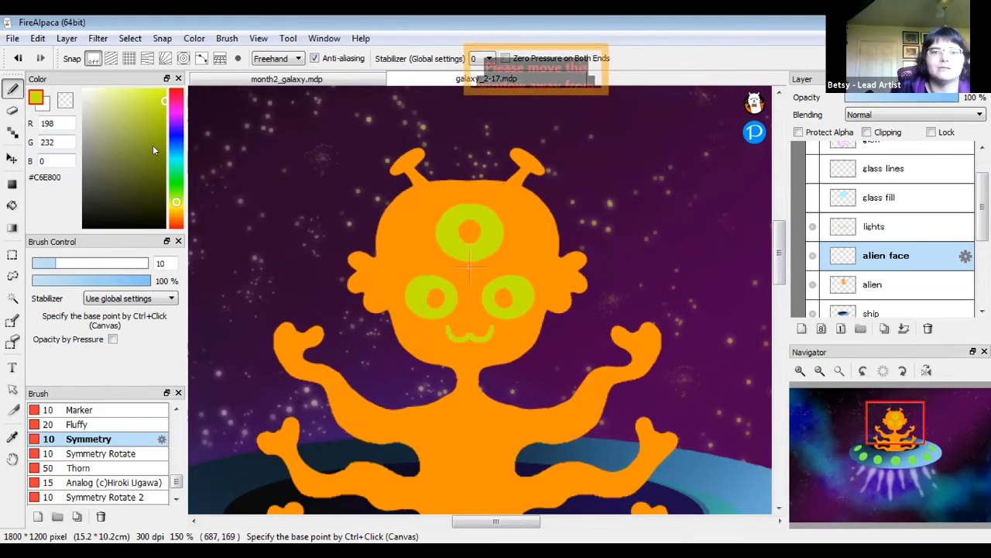
# Try mirrored wrinkles and curly whiskers in darker orange #BF6F00, switching clipping on and off for the alien face layer.
pyautogui.rightClick(514, 215)
pyautogui.moveTo(148, 119); pyautogui.dragTo(168, 122)
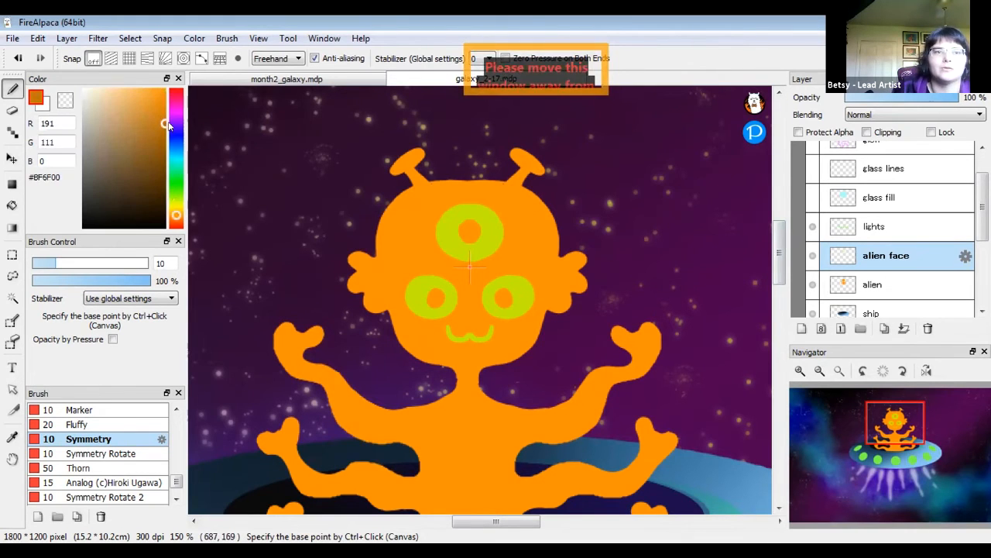
pyautogui.moveTo(547, 205)
pyautogui.mouseDown()
pyautogui.moveTo(518, 228)
pyautogui.moveTo(562, 239)
pyautogui.moveTo(537, 249)
pyautogui.mouseUp()
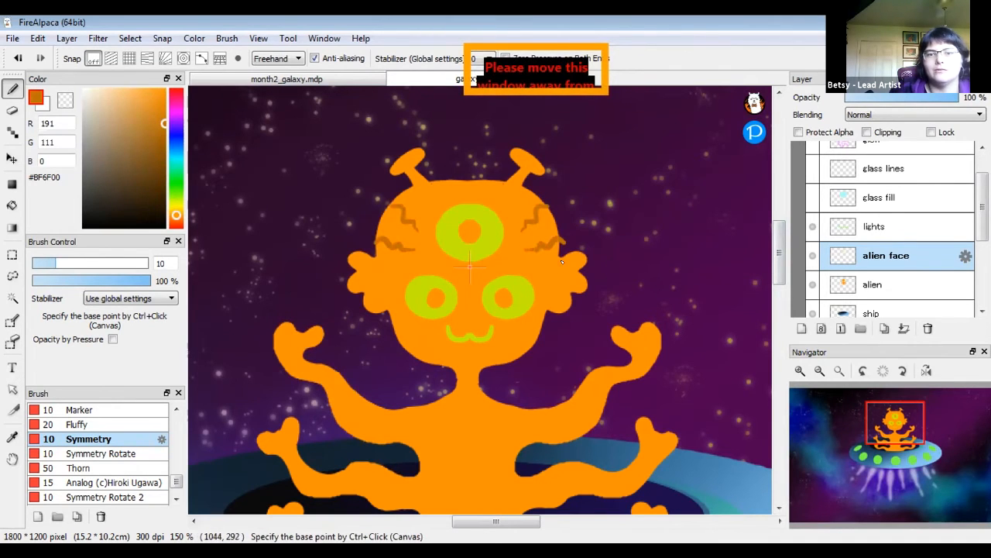
pyautogui.moveTo(545, 332)
pyautogui.mouseDown()
pyautogui.moveTo(518, 323)
pyautogui.moveTo(587, 351)
pyautogui.mouseUp()
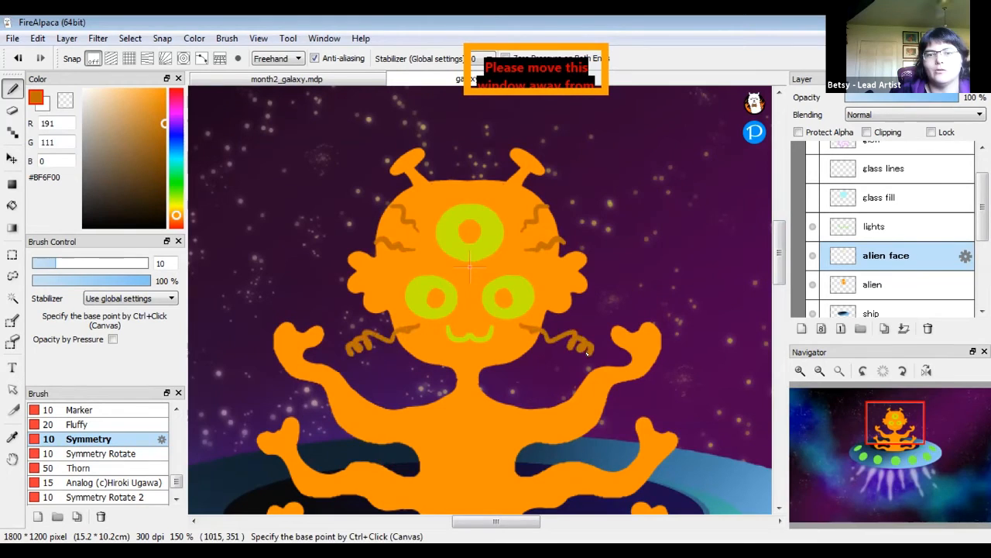
pyautogui.click(866, 132)
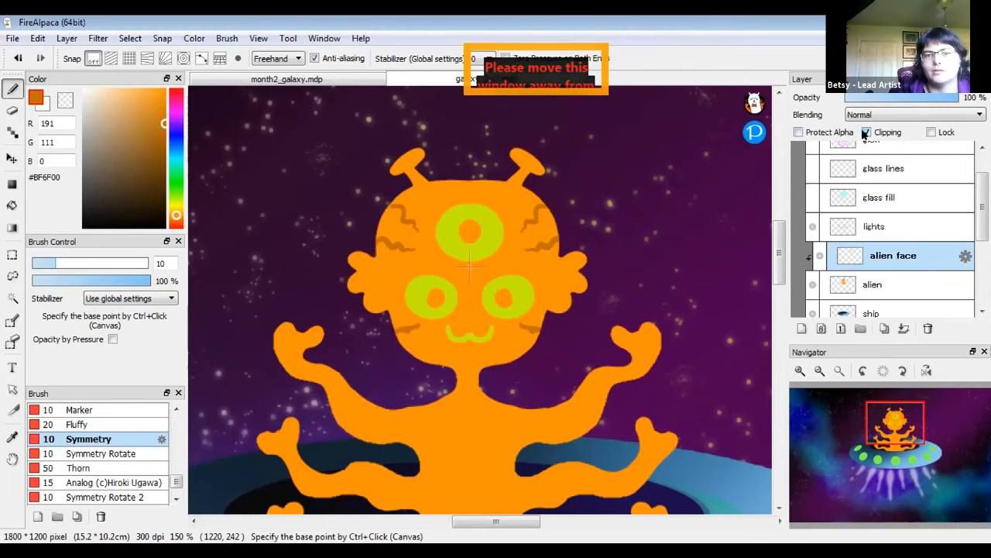
pyautogui.click(866, 131)
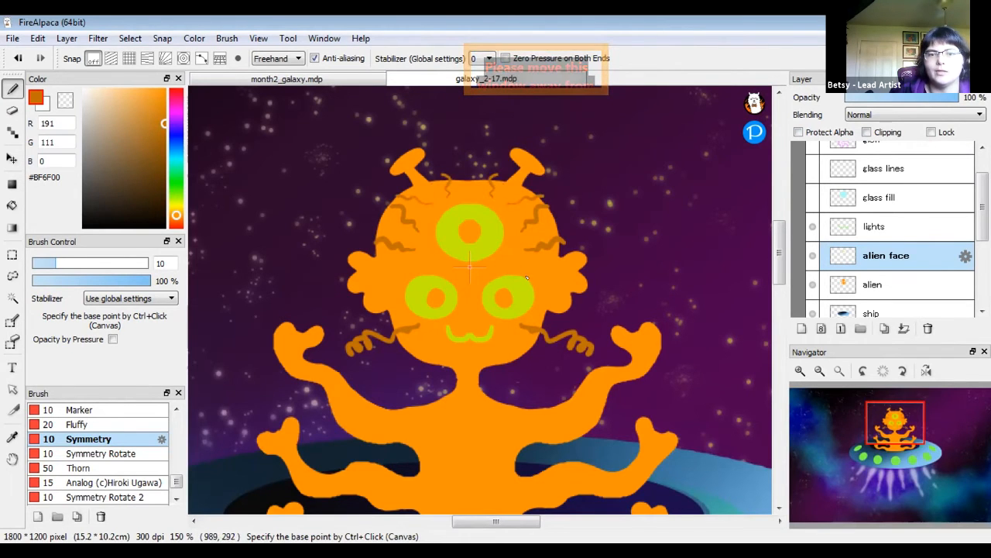
# Try wrinkles beside the eyes, rings in the ears, a collar and shaded hands, and undo all the darker orange strokes.
pyautogui.moveTo(536, 292)
pyautogui.mouseDown()
pyautogui.moveTo(556, 285)
pyautogui.moveTo(528, 263)
pyautogui.mouseUp()
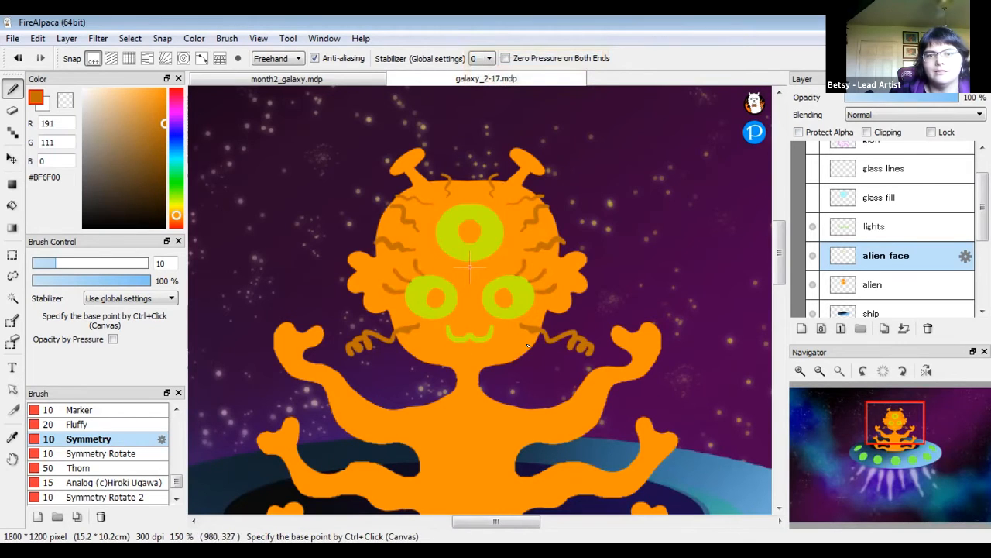
pyautogui.moveTo(573, 261); pyautogui.dragTo(570, 287)
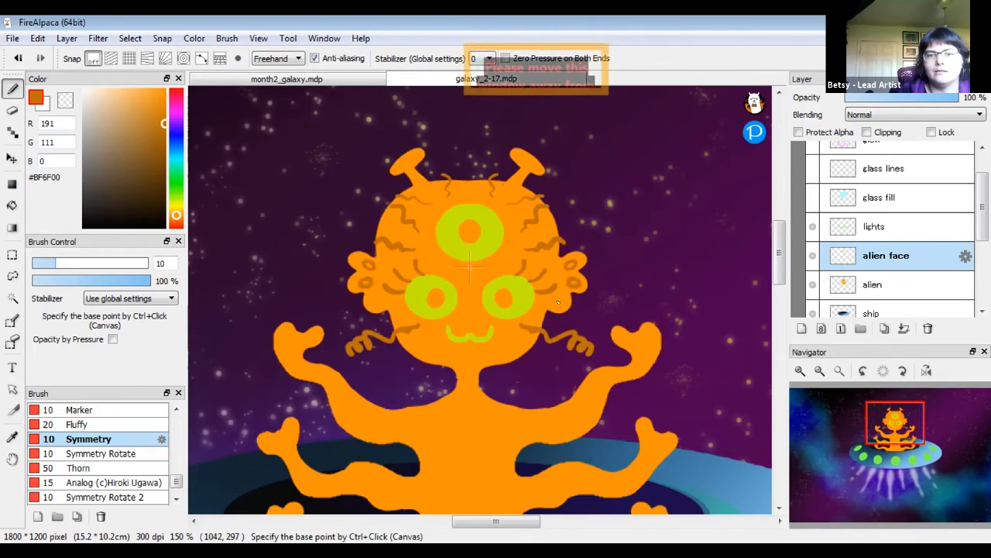
pyautogui.moveTo(481, 399)
pyautogui.mouseDown()
pyautogui.moveTo(486, 416)
pyautogui.moveTo(505, 401)
pyautogui.mouseUp()
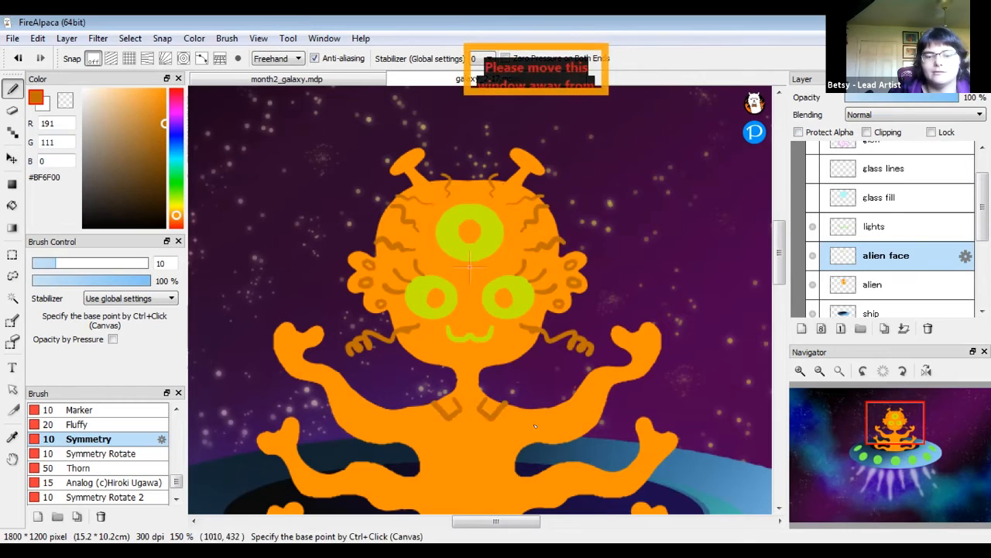
pyautogui.moveTo(516, 376)
pyautogui.mouseDown()
pyautogui.moveTo(626, 305)
pyautogui.moveTo(644, 306)
pyautogui.moveTo(654, 283)
pyautogui.moveTo(640, 272)
pyautogui.moveTo(604, 283)
pyautogui.moveTo(620, 301)
pyautogui.moveTo(639, 302)
pyautogui.moveTo(646, 283)
pyautogui.moveTo(630, 276)
pyautogui.moveTo(646, 277)
pyautogui.moveTo(616, 287)
pyautogui.mouseUp()
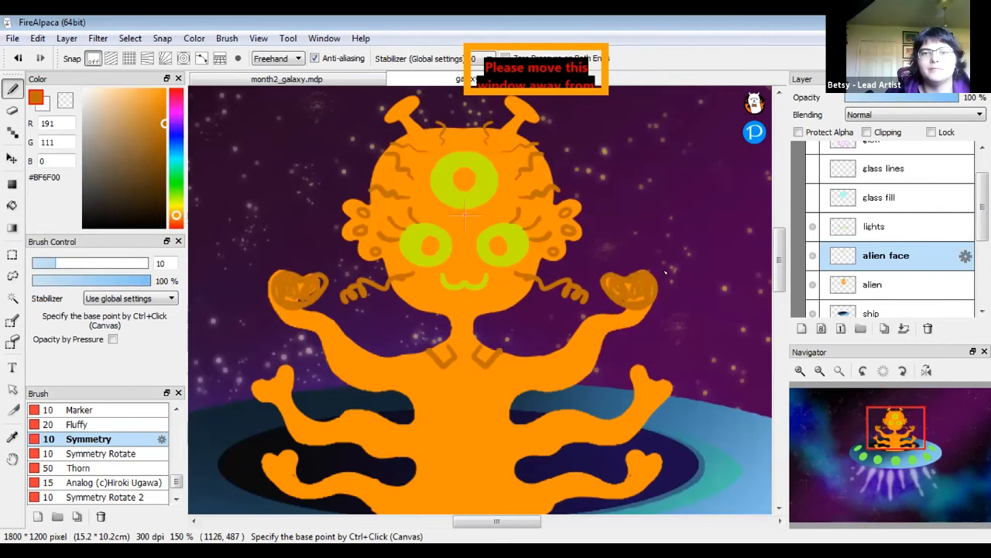
pyautogui.hotkey('ctrl', 'z')
pyautogui.hotkey('ctrl', 'z')
pyautogui.hotkey('ctrl', 'z')
pyautogui.hotkey('ctrl', 'z')
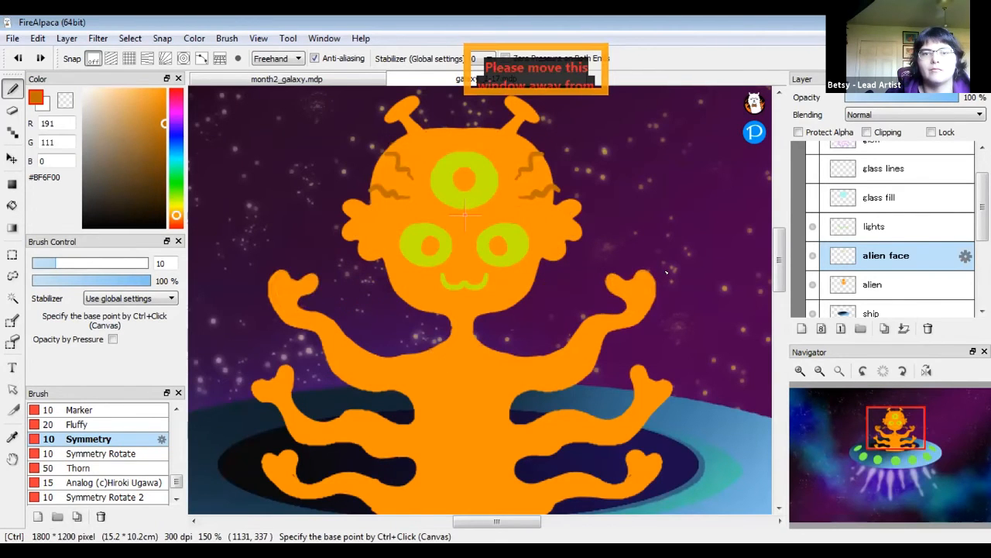
pyautogui.hotkey('ctrl', 'z')
# Fill both antenna tips with the eyes' yellow-green #C6E800 and add three small spots to each ear.
pyautogui.scroll(3, 522, 230)
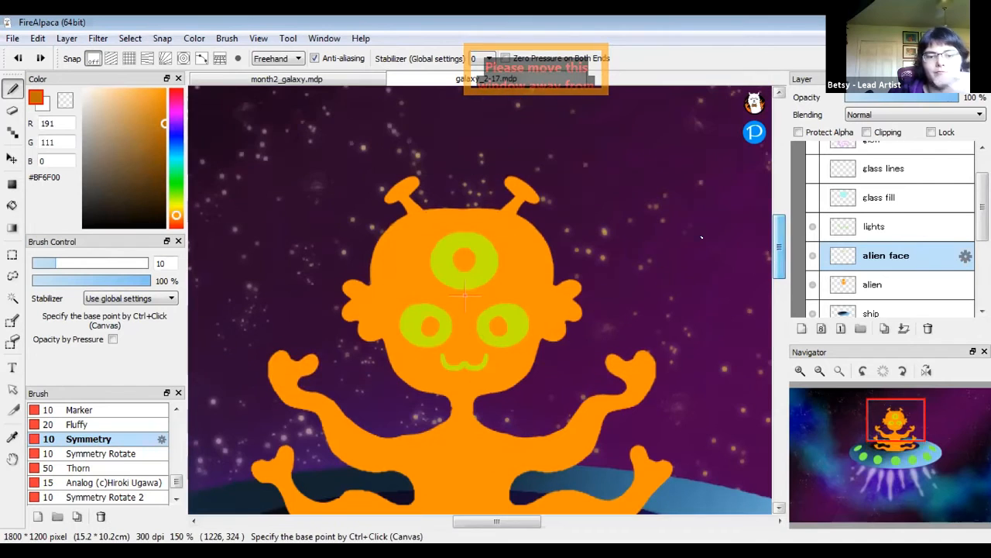
pyautogui.rightClick(483, 260)
pyautogui.moveTo(526, 191)
pyautogui.mouseDown()
pyautogui.moveTo(511, 184)
pyautogui.moveTo(534, 197)
pyautogui.moveTo(511, 178)
pyautogui.mouseUp()
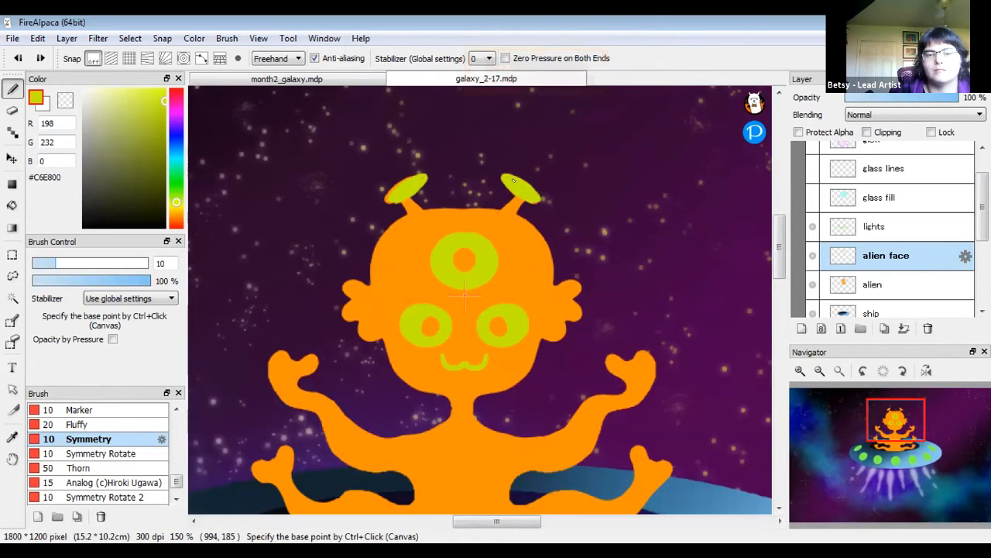
pyautogui.moveTo(538, 303); pyautogui.dragTo(548, 258)
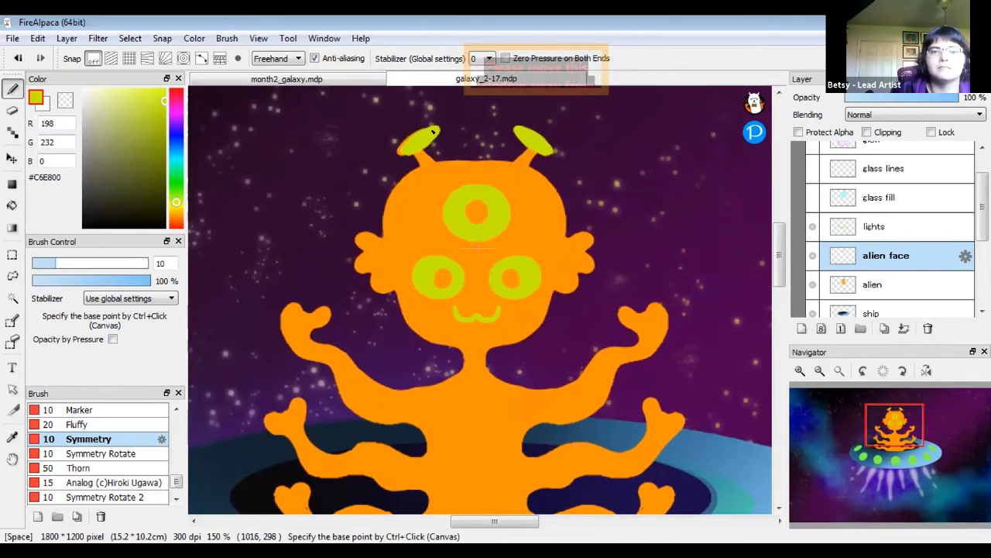
pyautogui.moveTo(433, 132)
pyautogui.mouseDown()
pyautogui.moveTo(410, 133)
pyautogui.moveTo(398, 155)
pyautogui.moveTo(425, 142)
pyautogui.moveTo(427, 127)
pyautogui.moveTo(404, 142)
pyautogui.moveTo(420, 137)
pyautogui.mouseUp()
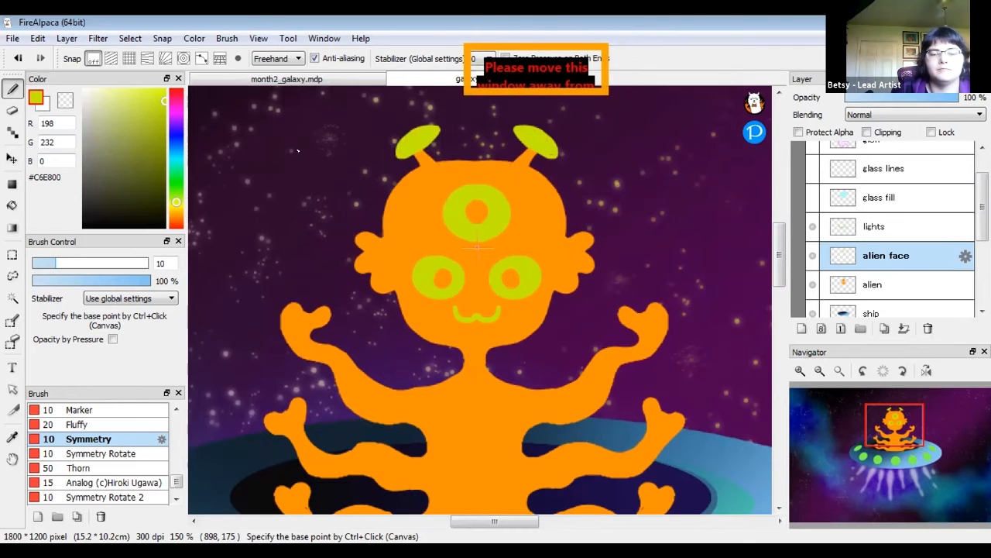
pyautogui.moveTo(371, 240); pyautogui.dragTo(368, 262)
pyautogui.click(382, 277)
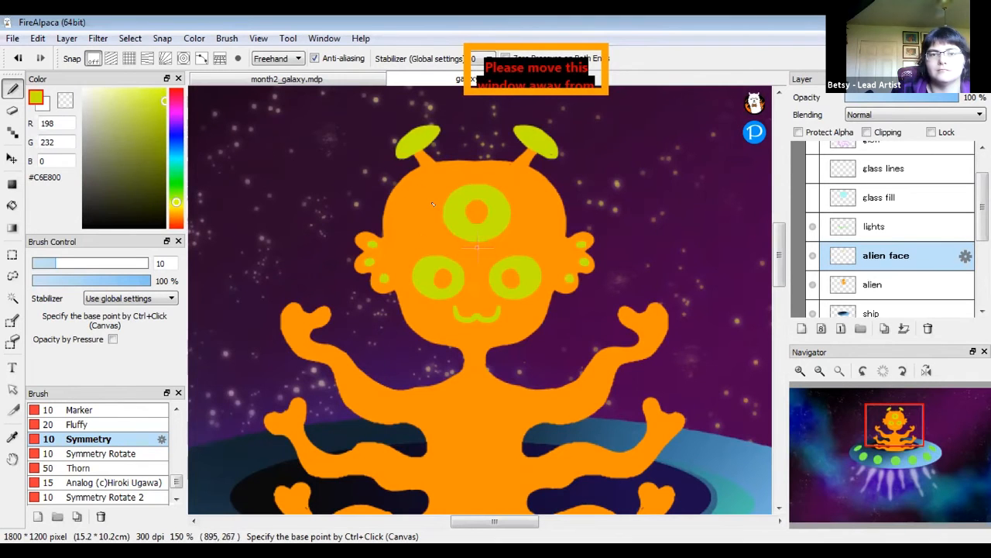
# Surround the forehead eye with mirrored dots and short streaks, and add lashes to the outer sides of the lower eyes.
pyautogui.click(446, 180)
pyautogui.click(431, 198)
pyautogui.click(475, 174)
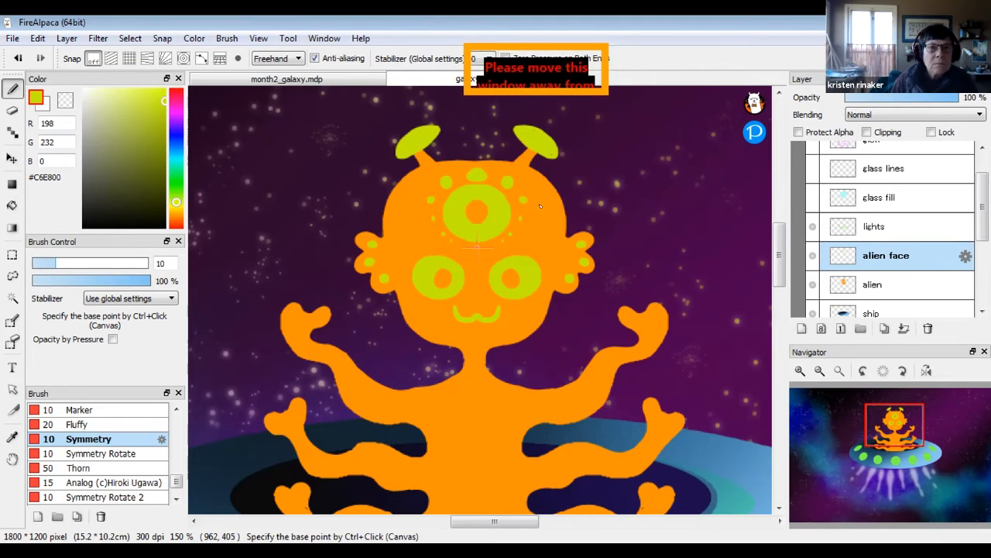
pyautogui.moveTo(517, 217)
pyautogui.mouseDown()
pyautogui.moveTo(541, 208)
pyautogui.moveTo(522, 228)
pyautogui.moveTo(545, 244)
pyautogui.moveTo(554, 278)
pyautogui.mouseUp()
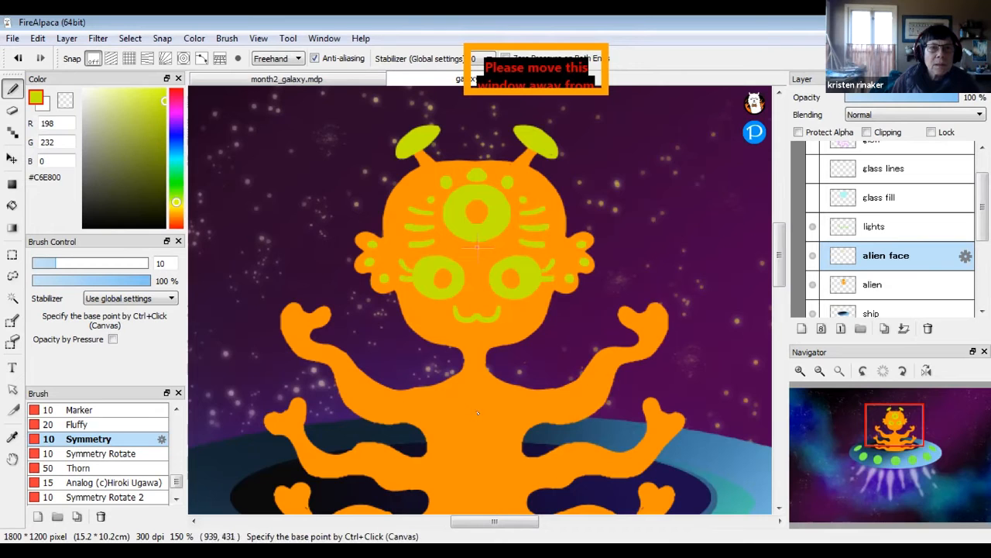
# Paint short mirrored yellow-green stripes along the upper edges of the top pair of arms.
pyautogui.press('space')
pyautogui.moveTo(457, 418); pyautogui.dragTo(449, 396)
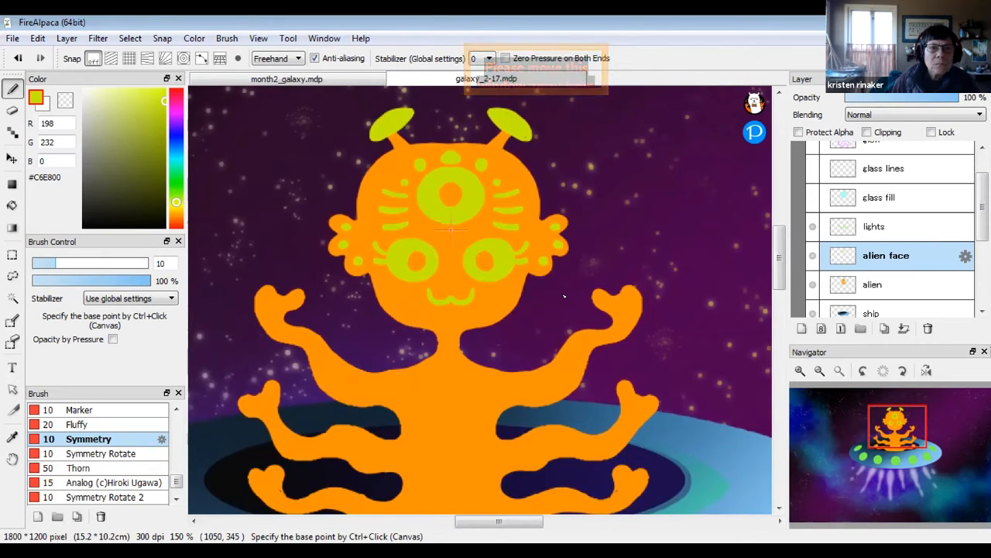
pyautogui.moveTo(331, 347)
pyautogui.mouseDown()
pyautogui.moveTo(342, 376)
pyautogui.moveTo(364, 368)
pyautogui.moveTo(366, 383)
pyautogui.moveTo(397, 360)
pyautogui.moveTo(401, 381)
pyautogui.moveTo(426, 370)
pyautogui.mouseUp()
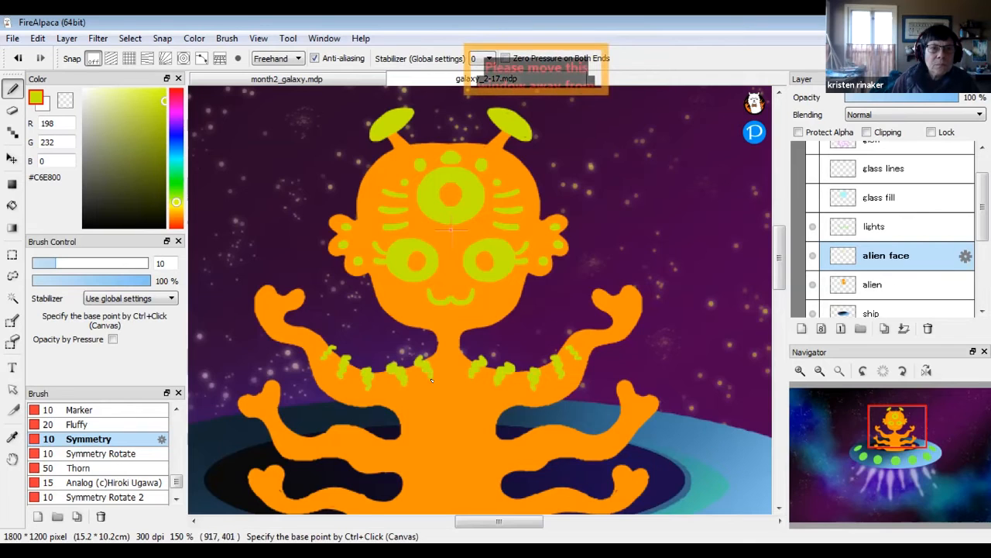
# Paint mirrored yellow-green stripes along the middle and lower pairs of arms, and clip the alien face layer to the alien layer.
pyautogui.moveTo(381, 429)
pyautogui.mouseDown()
pyautogui.moveTo(378, 453)
pyautogui.moveTo(319, 442)
pyautogui.moveTo(316, 450)
pyautogui.moveTo(283, 429)
pyautogui.mouseUp()
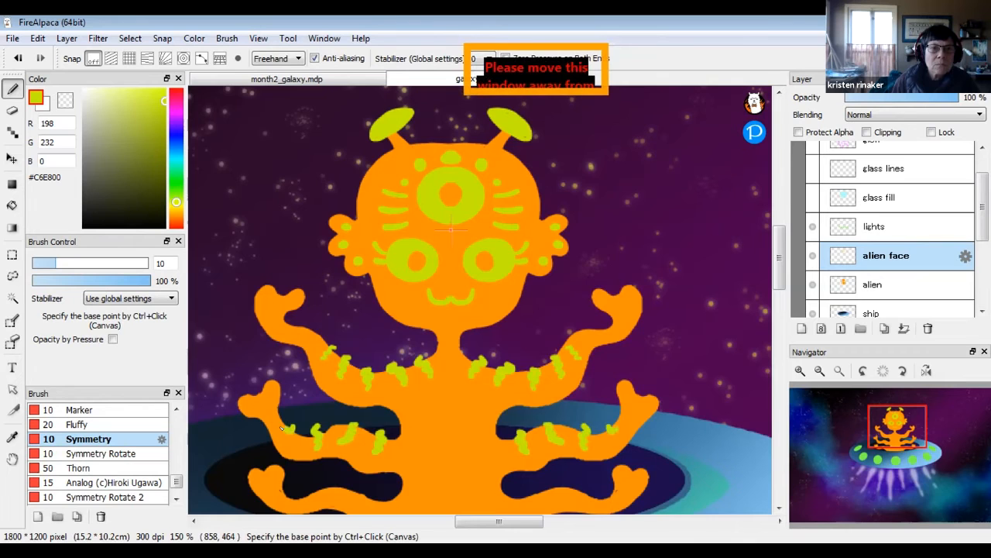
pyautogui.click(866, 133)
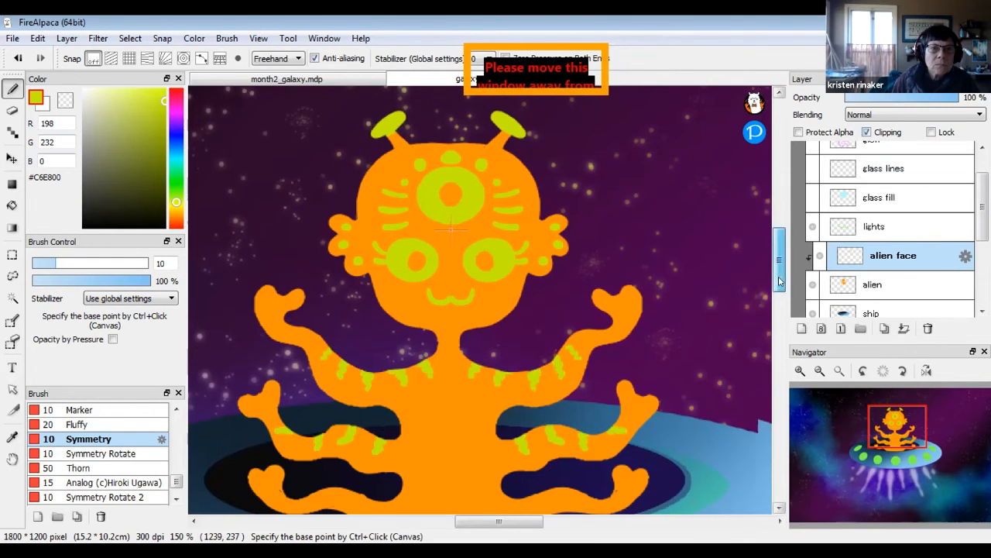
pyautogui.moveTo(780, 280); pyautogui.dragTo(780, 292)
pyautogui.moveTo(552, 425); pyautogui.dragTo(557, 435)
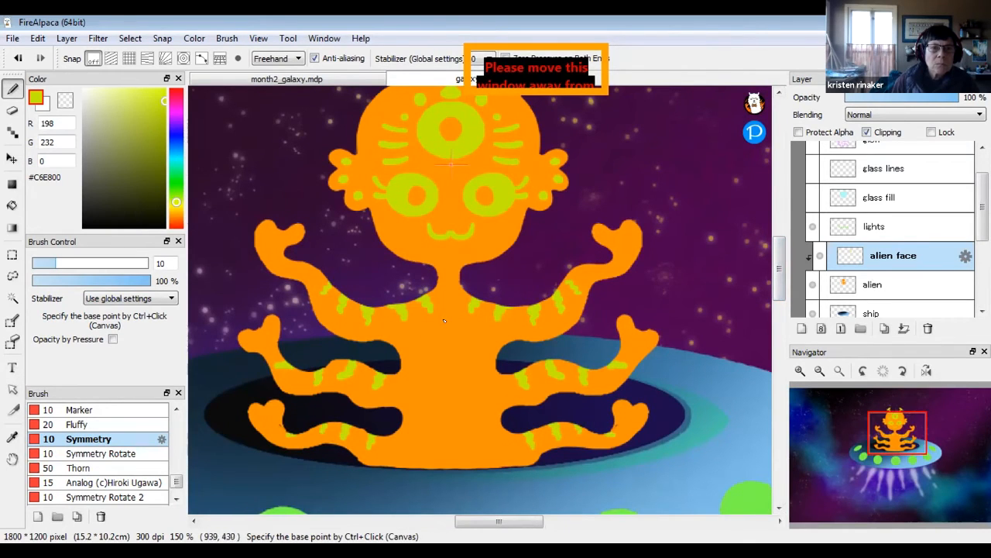
# Draw mirrored wavy bands with inner diamonds down the middle of the torso, and fill between them with yellow-green #C6E800.
pyautogui.moveTo(448, 326)
pyautogui.mouseDown()
pyautogui.moveTo(424, 342)
pyautogui.moveTo(414, 404)
pyautogui.moveTo(426, 423)
pyautogui.moveTo(411, 466)
pyautogui.mouseUp()
pyautogui.moveTo(452, 324)
pyautogui.mouseDown()
pyautogui.moveTo(453, 369)
pyautogui.moveTo(434, 392)
pyautogui.moveTo(449, 433)
pyautogui.moveTo(433, 451)
pyautogui.mouseUp()
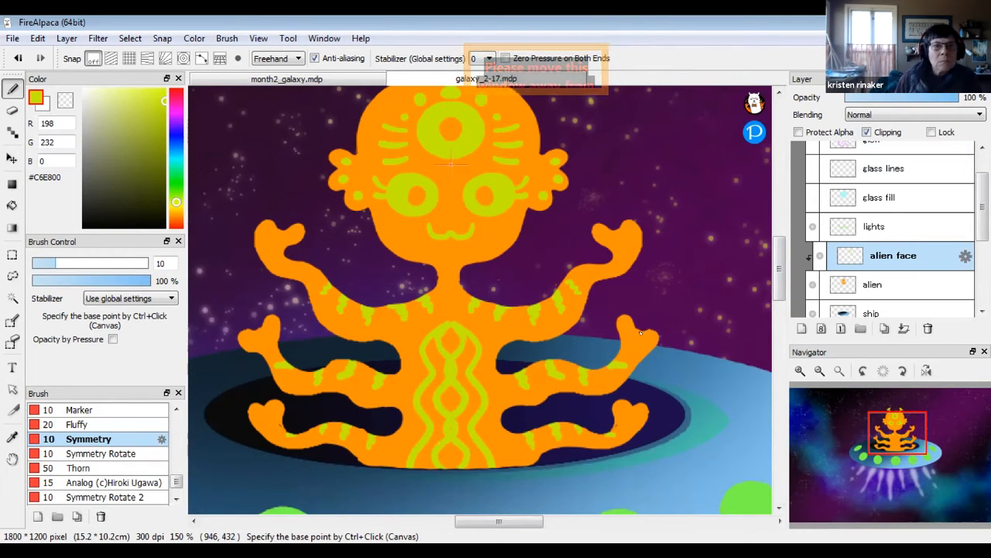
pyautogui.press('g')
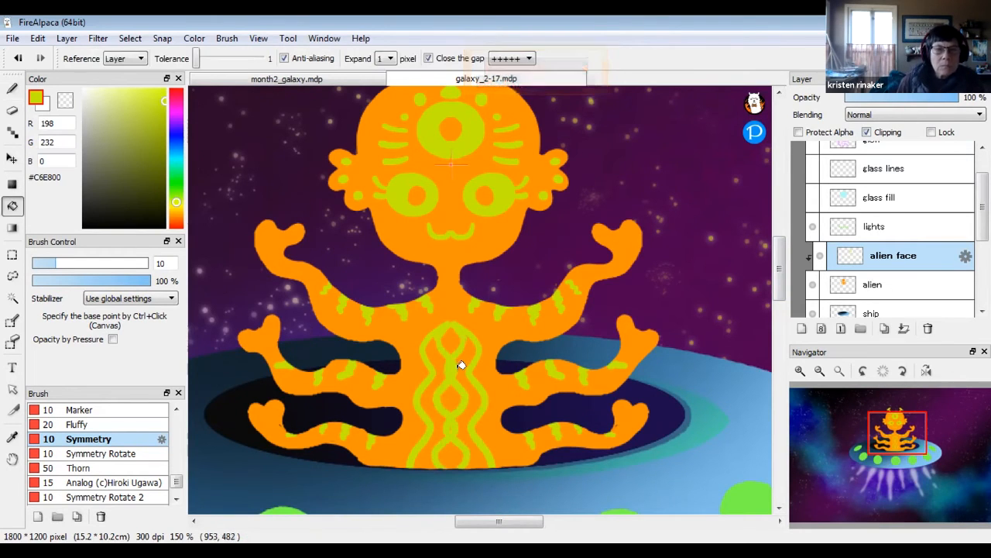
pyautogui.click(458, 361)
pyautogui.click(429, 373)
# Switch from the Symmetry brush to the 6.6 px Pen brush.
pyautogui.press('b')
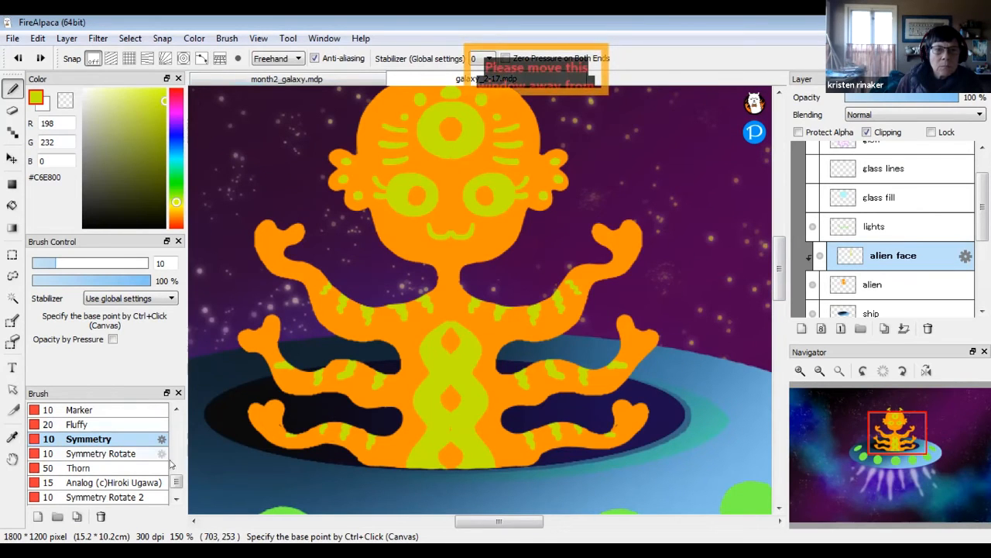
pyautogui.scroll(5, 99, 418)
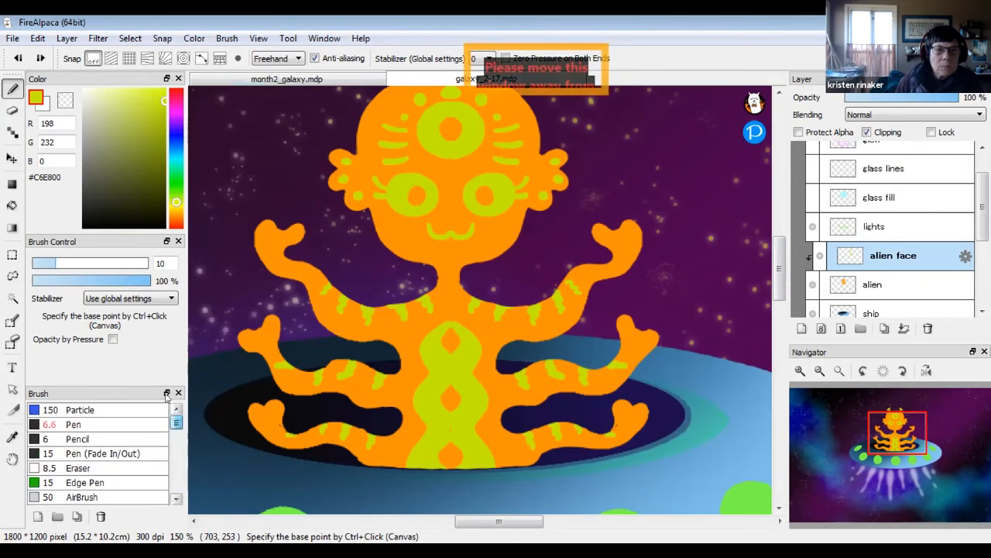
pyautogui.click(73, 424)
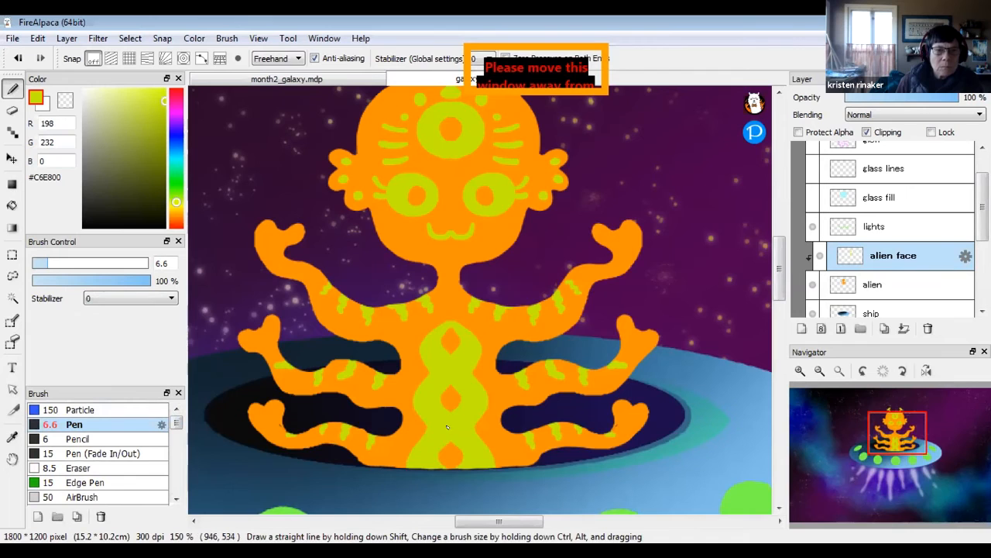
pyautogui.moveTo(779, 292); pyautogui.dragTo(779, 286)
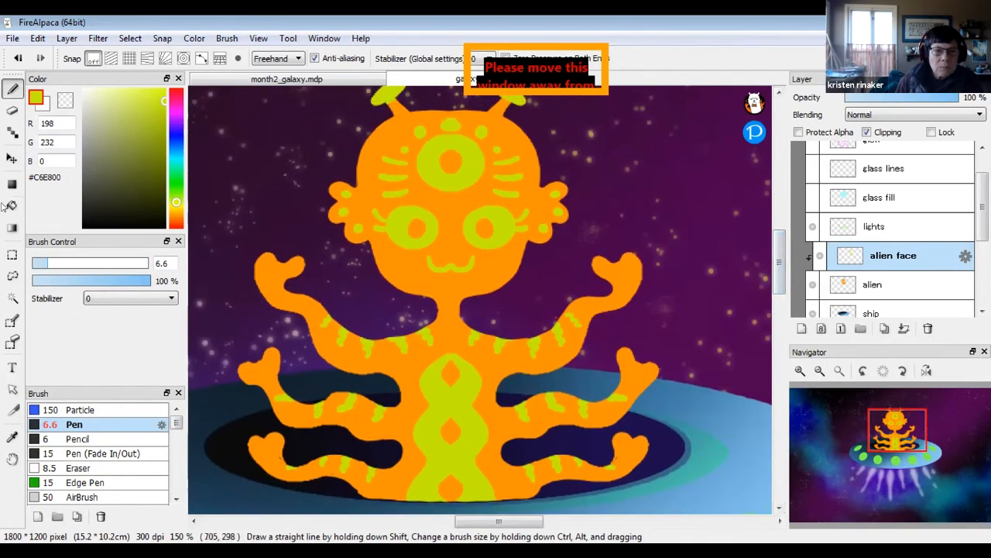
# Fill the three torso diamonds and the pupils of all three eyes with brown #A86413.
pyautogui.press('g')
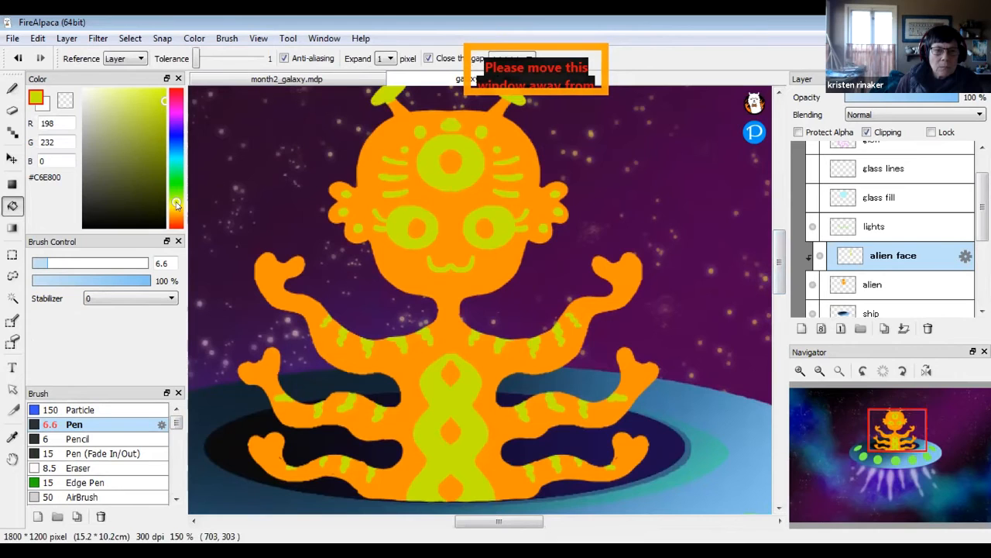
pyautogui.moveTo(177, 202); pyautogui.dragTo(177, 216)
pyautogui.click(156, 133)
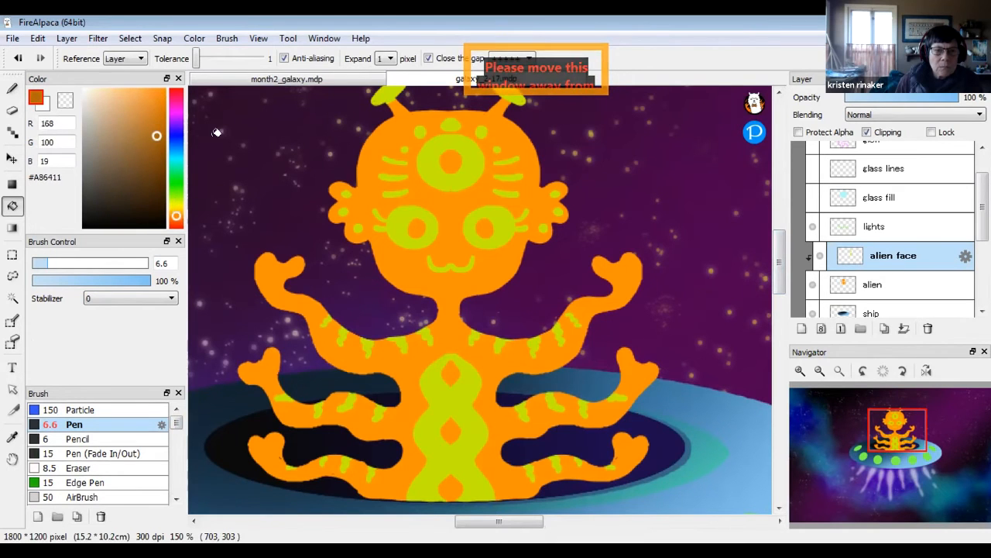
pyautogui.click(454, 371)
pyautogui.click(452, 430)
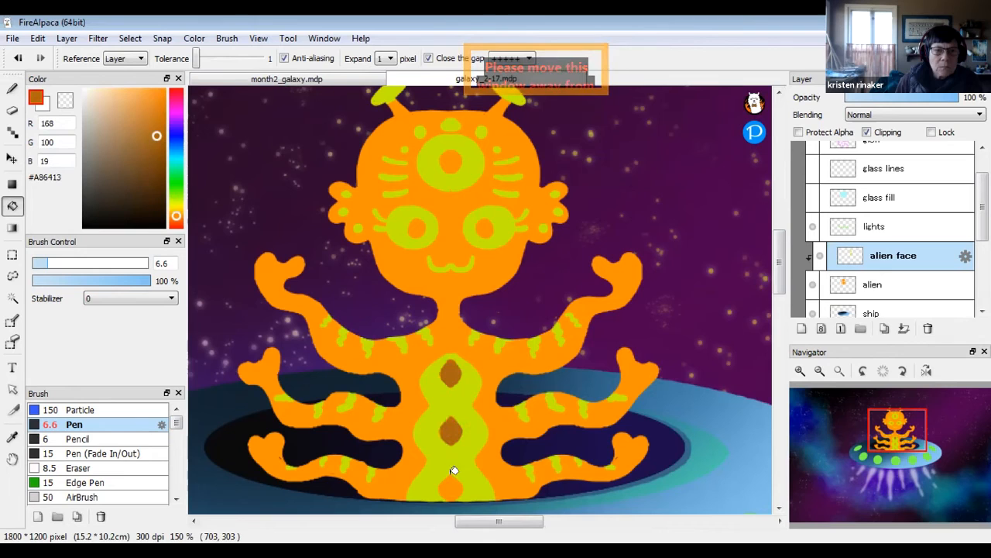
pyautogui.click(452, 485)
pyautogui.click(484, 223)
pyautogui.click(418, 223)
pyautogui.click(450, 161)
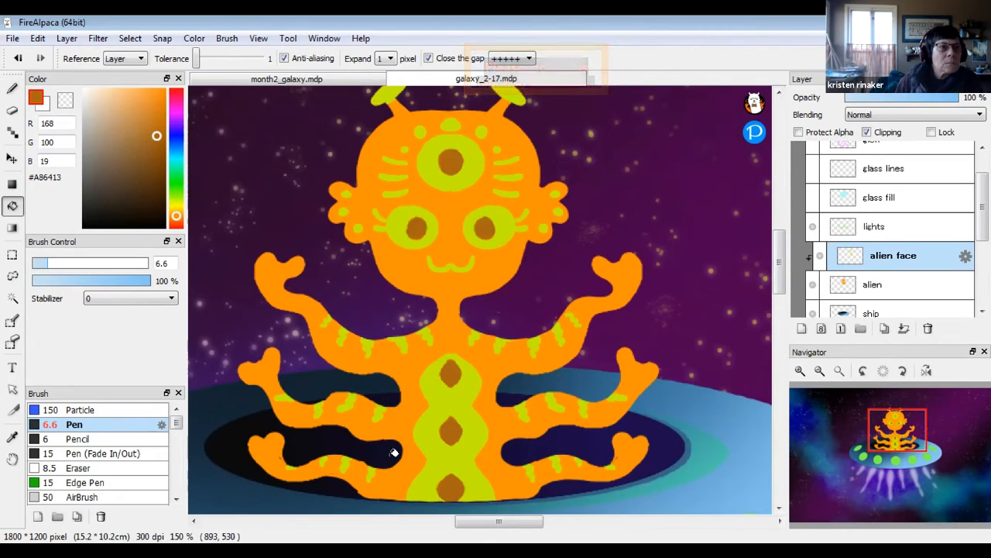
# Dot a white #FFFFFF highlight on the upper right of each of the three pupils with the Pen.
pyautogui.moveTo(781, 264); pyautogui.dragTo(789, 257)
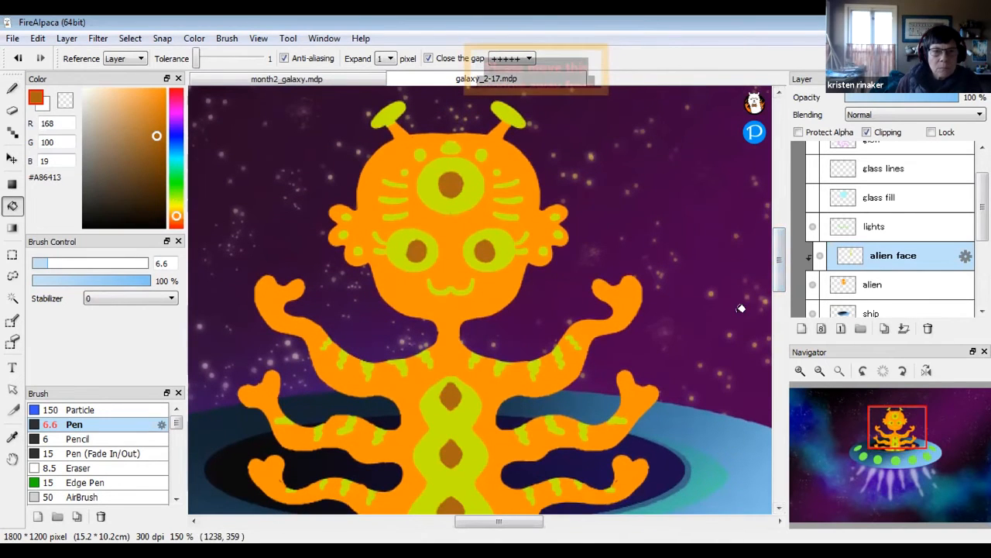
pyautogui.click(819, 371)
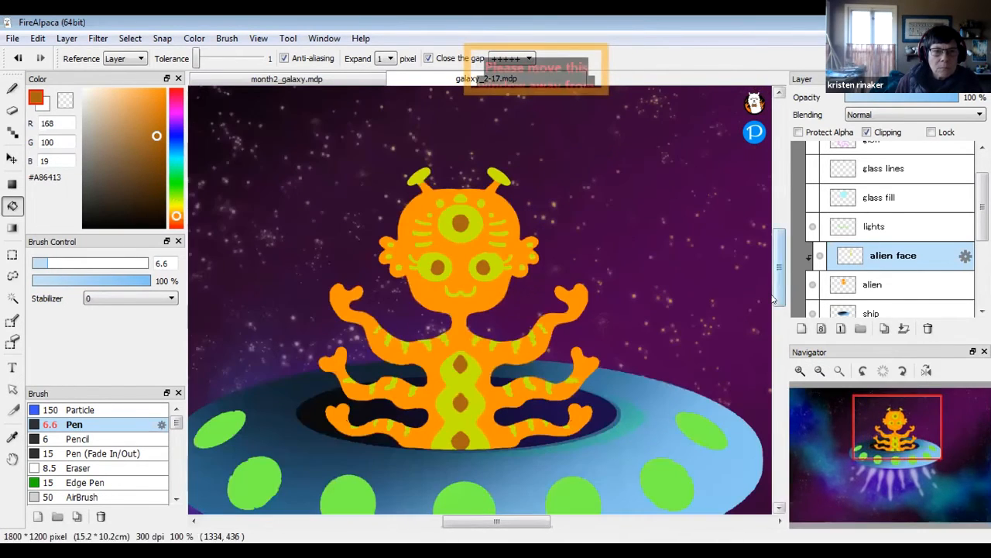
pyautogui.scroll(-1, 709, 383)
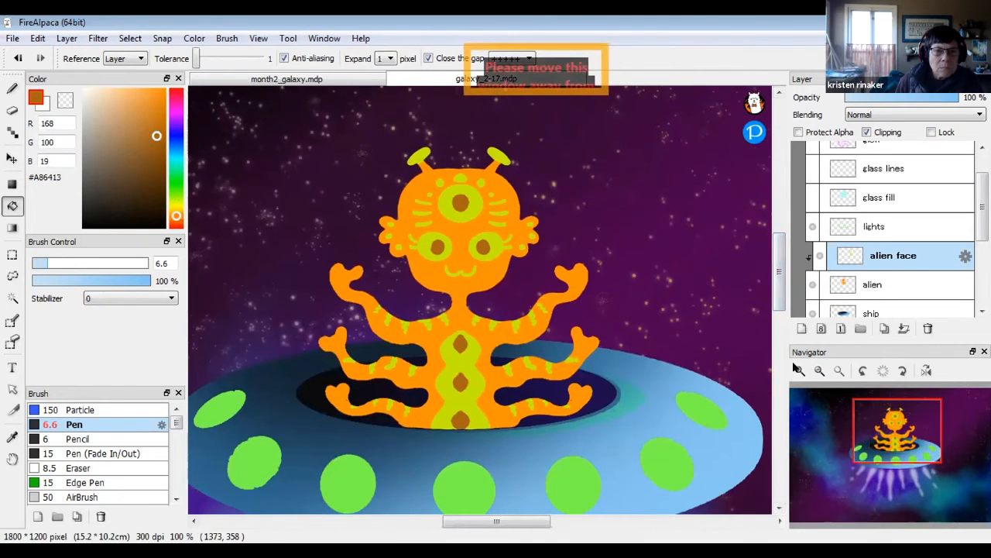
pyautogui.scroll(1, 713, 391)
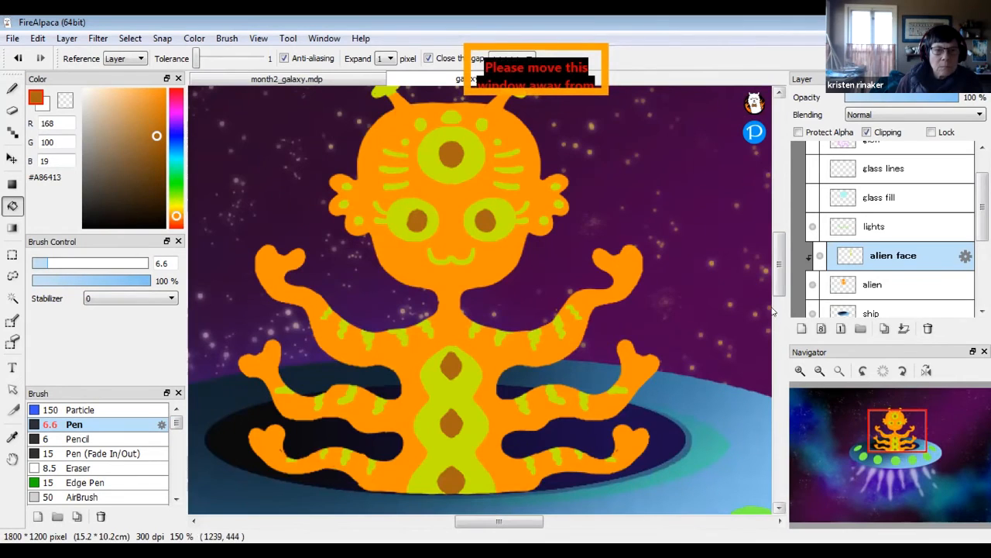
pyautogui.moveTo(779, 287); pyautogui.dragTo(779, 283)
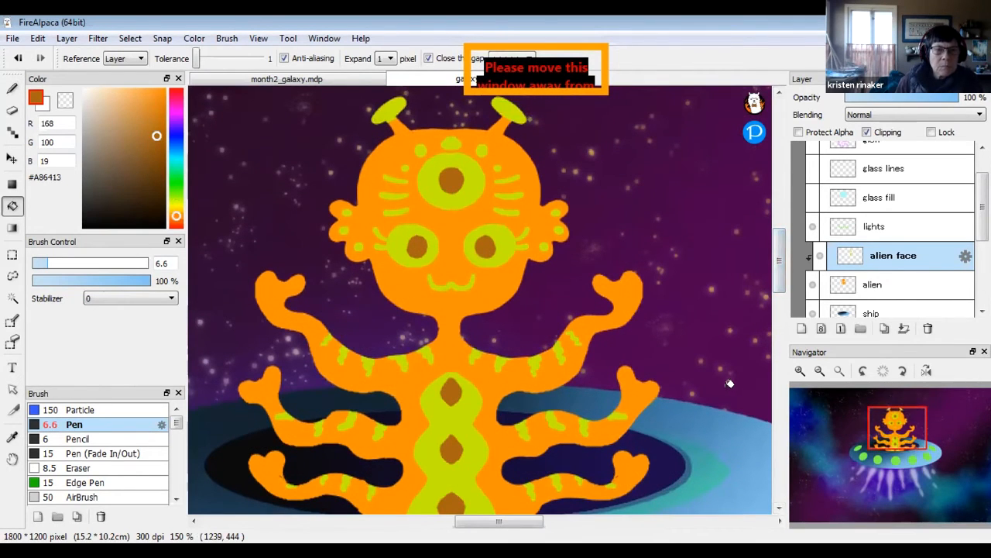
pyautogui.click(11, 88)
pyautogui.click(65, 96)
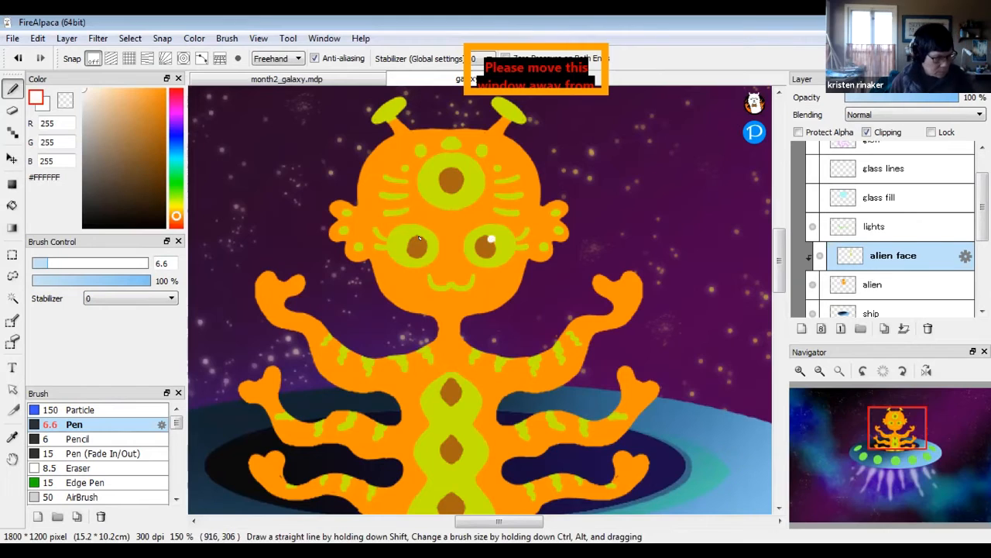
pyautogui.click(422, 238)
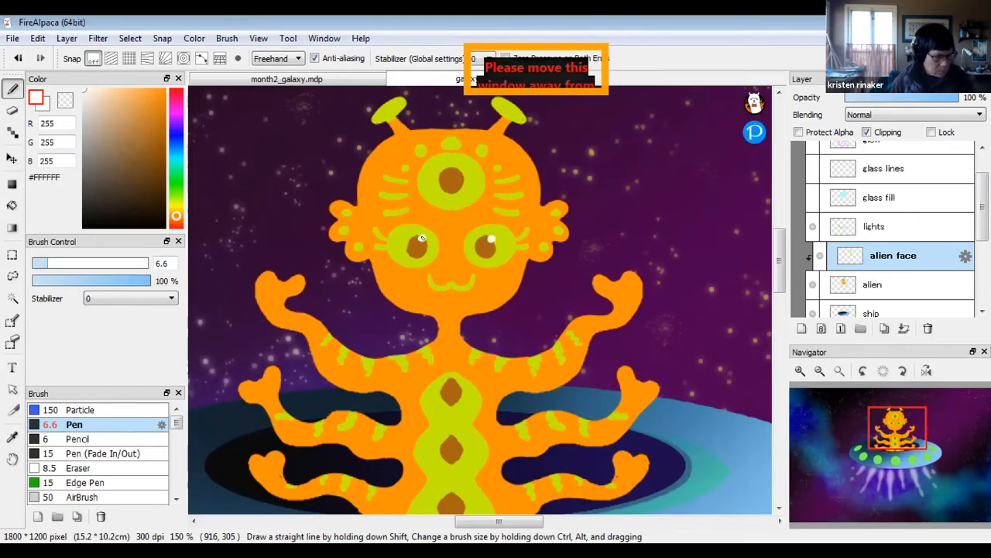
pyautogui.click(460, 170)
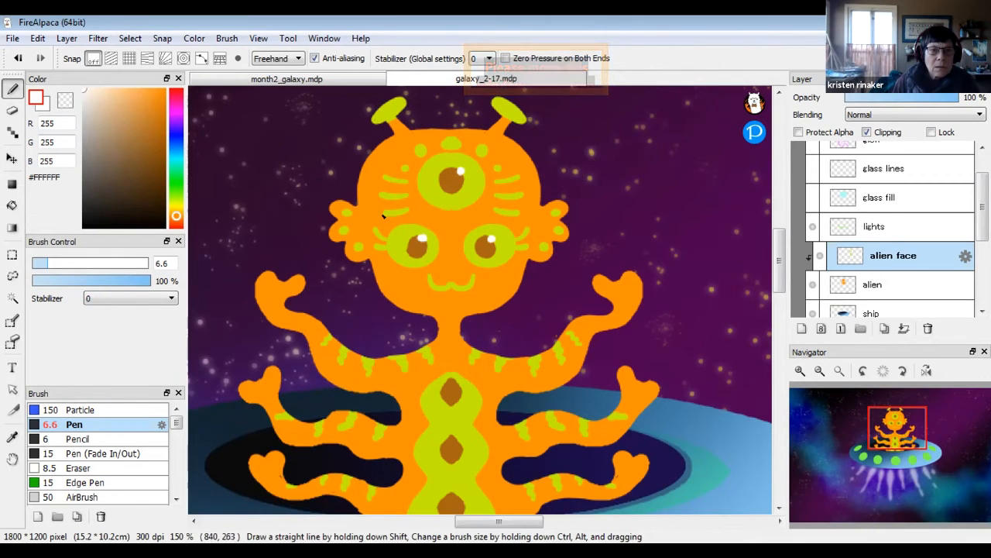
# Paint a filled coral blush oval in #F26B4D on each cheek beside the mouth.
pyautogui.click(157, 135)
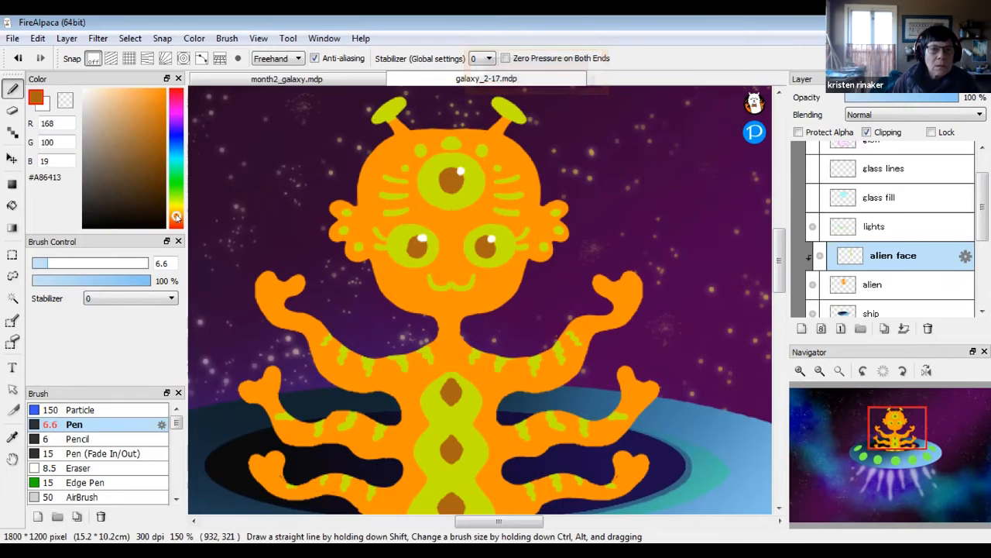
pyautogui.click(176, 224)
pyautogui.click(126, 104)
pyautogui.moveTo(399, 282)
pyautogui.mouseDown()
pyautogui.moveTo(423, 276)
pyautogui.moveTo(400, 283)
pyautogui.mouseUp()
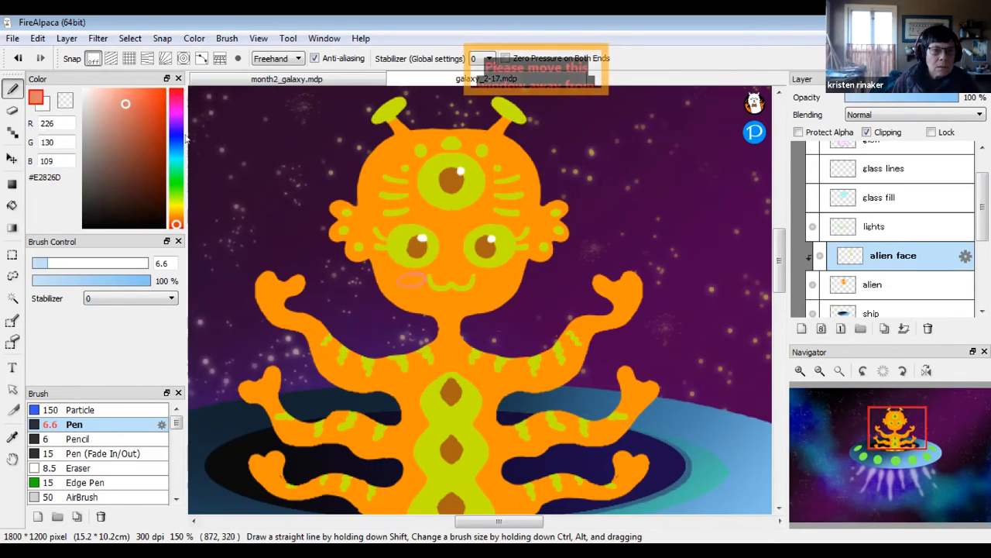
pyautogui.hotkey('ctrl', 'z')
pyautogui.click(152, 107)
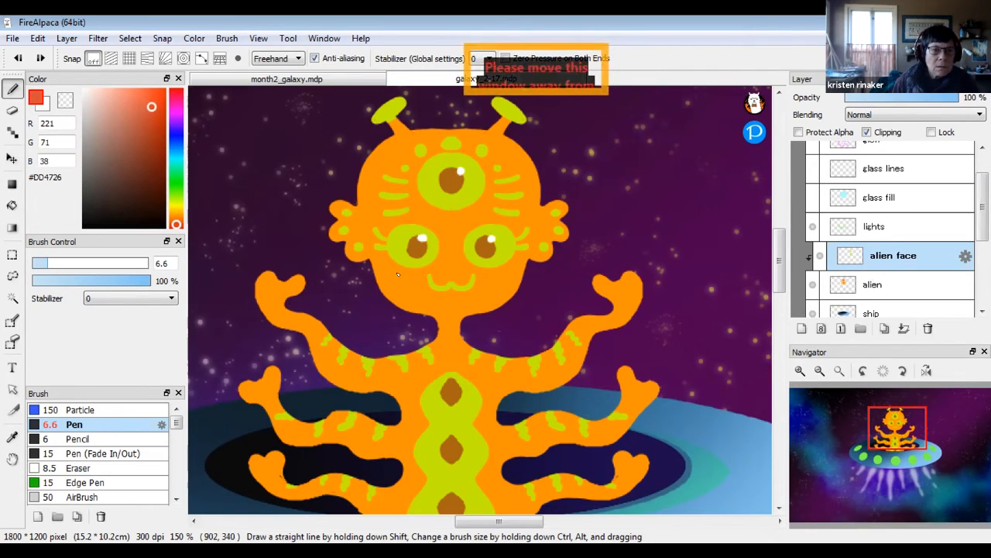
pyautogui.hotkey('ctrl', 'z')
pyautogui.moveTo(126, 98); pyautogui.dragTo(140, 96)
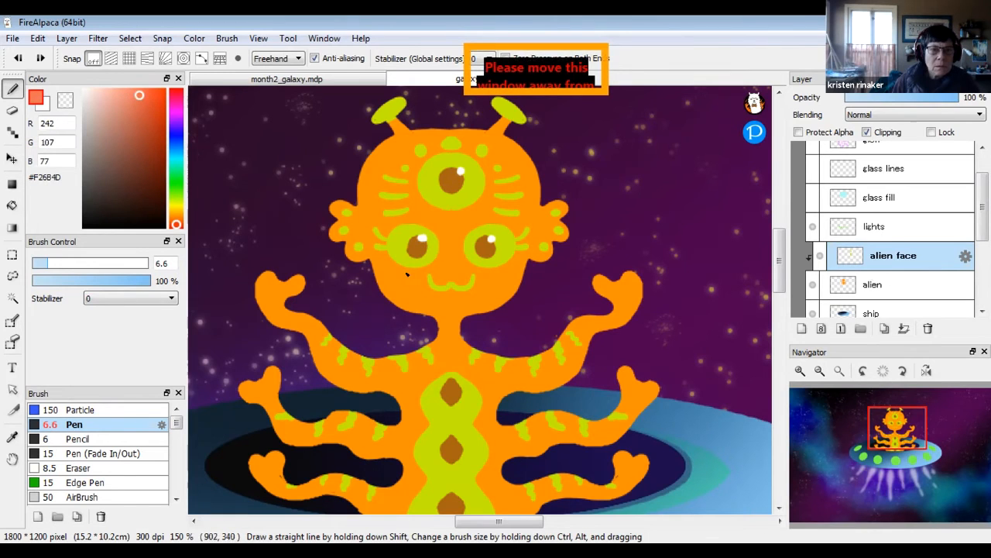
pyautogui.moveTo(400, 287); pyautogui.dragTo(404, 274)
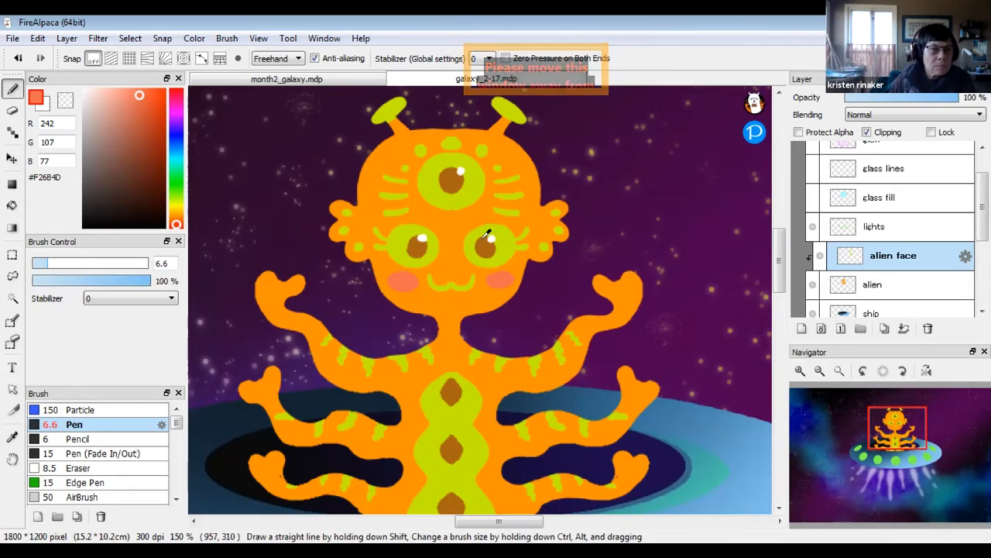
# Sample the brown #A86413 from a pupil and fill the mouth with it.
pyautogui.rightClick(485, 244)
pyautogui.press('g')
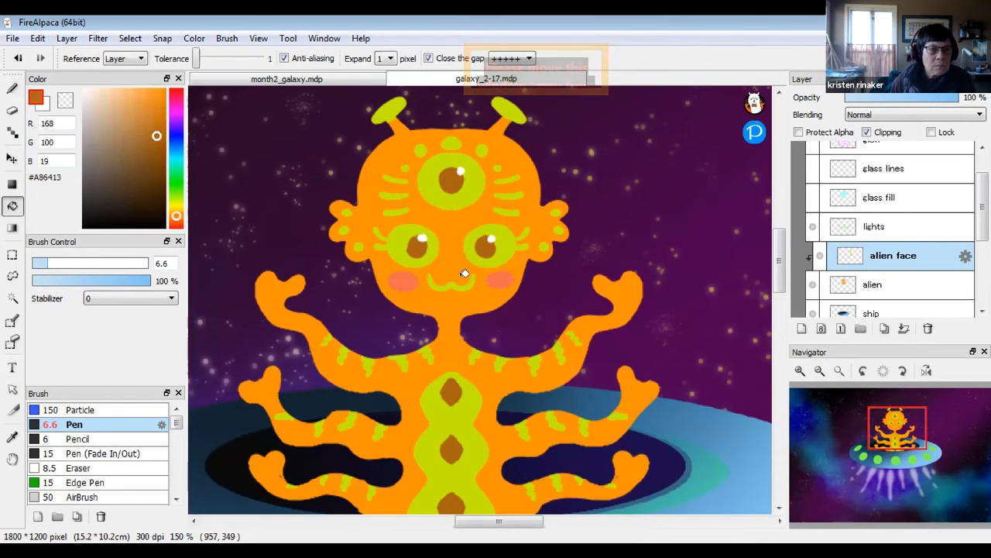
pyautogui.click(466, 279)
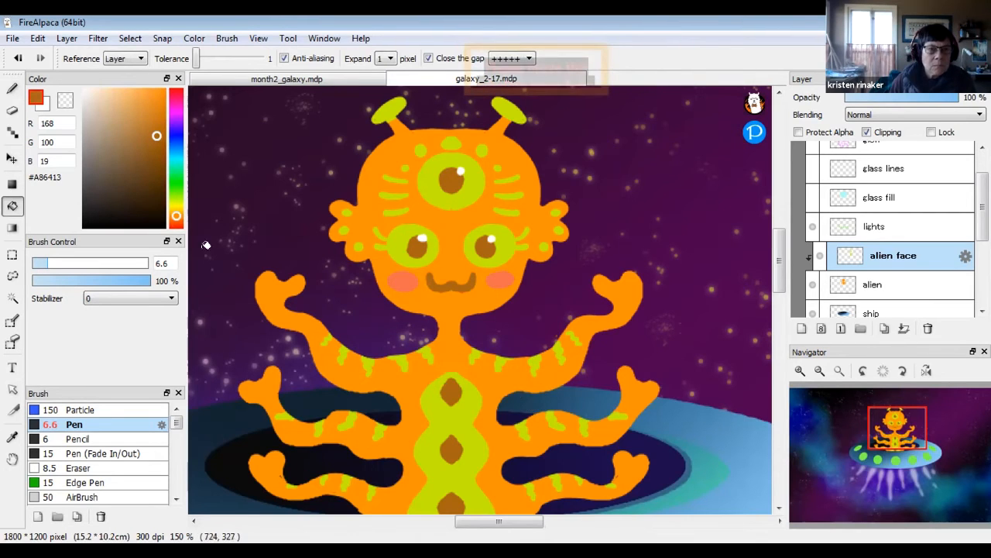
# Protect the alien face layer's alpha, recolour the lower eyes' lashes and upper rims brown #A86413, and resample yellow-green #C6E800 to refine the rims.
pyautogui.click(11, 89)
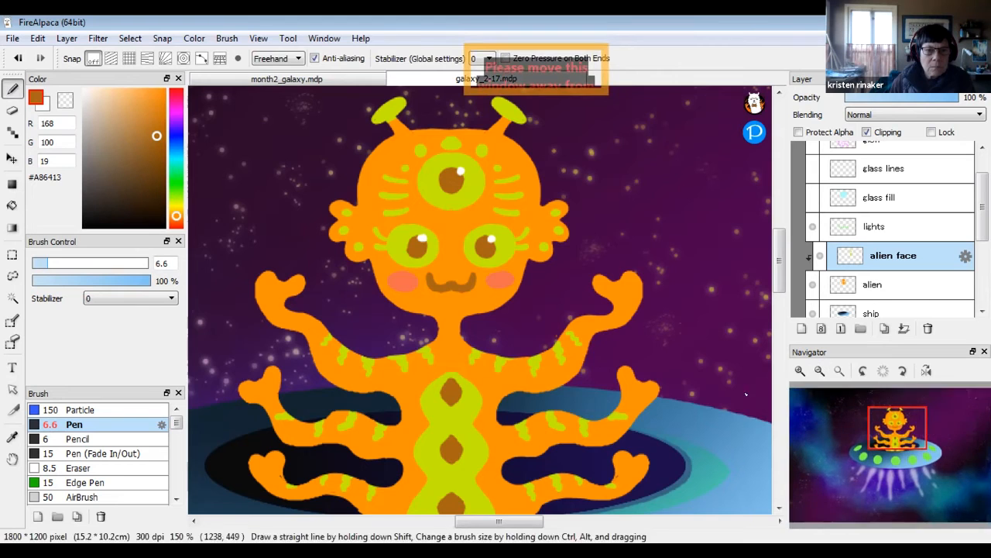
pyautogui.click(819, 370)
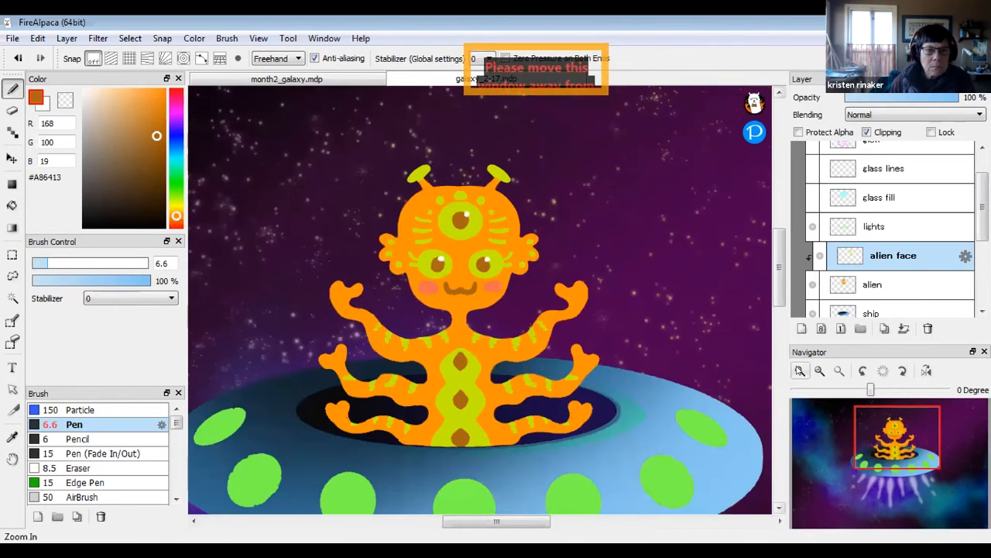
pyautogui.click(800, 370)
pyautogui.scroll(-2, 780, 281)
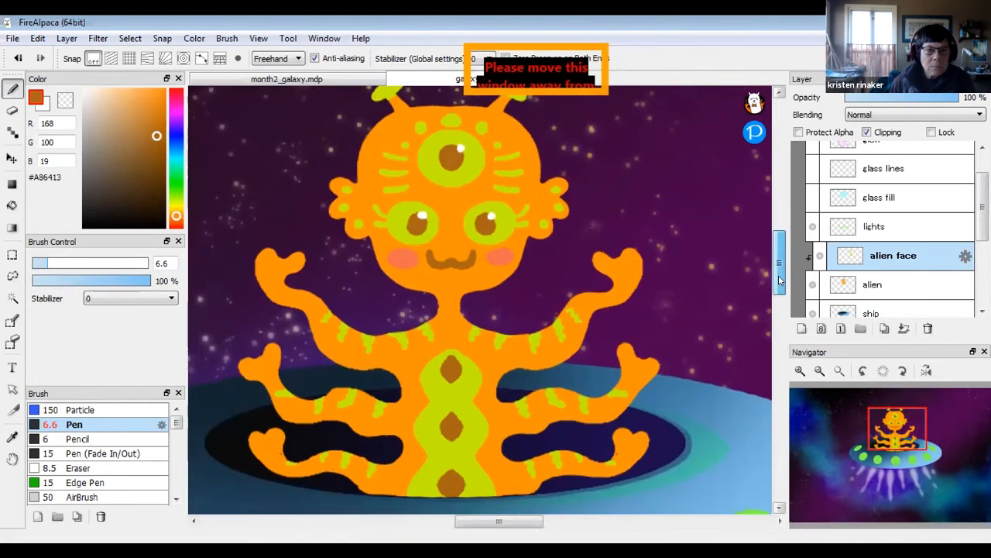
pyautogui.moveTo(779, 281); pyautogui.dragTo(780, 278)
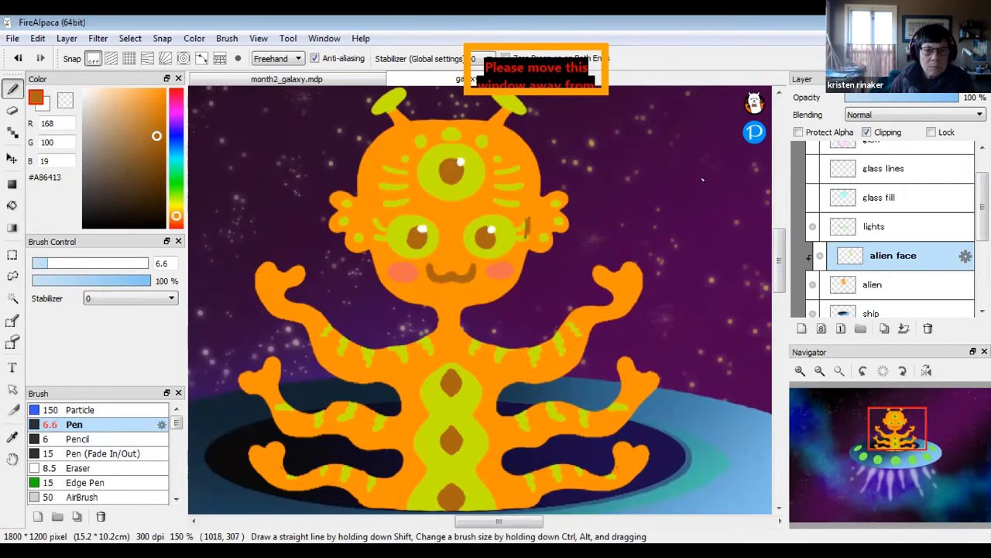
pyautogui.click(798, 134)
pyautogui.moveTo(526, 221); pyautogui.dragTo(527, 235)
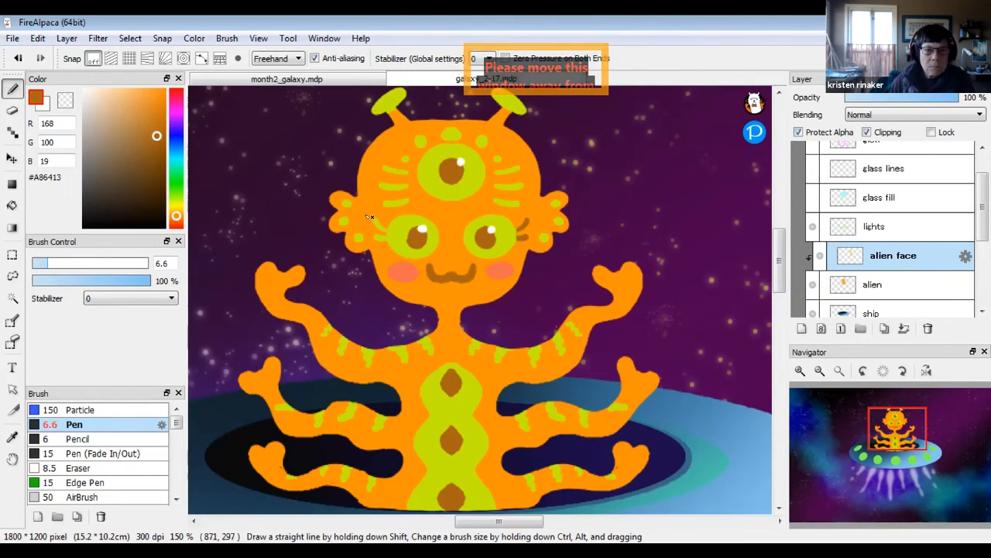
pyautogui.moveTo(378, 238); pyautogui.dragTo(385, 240)
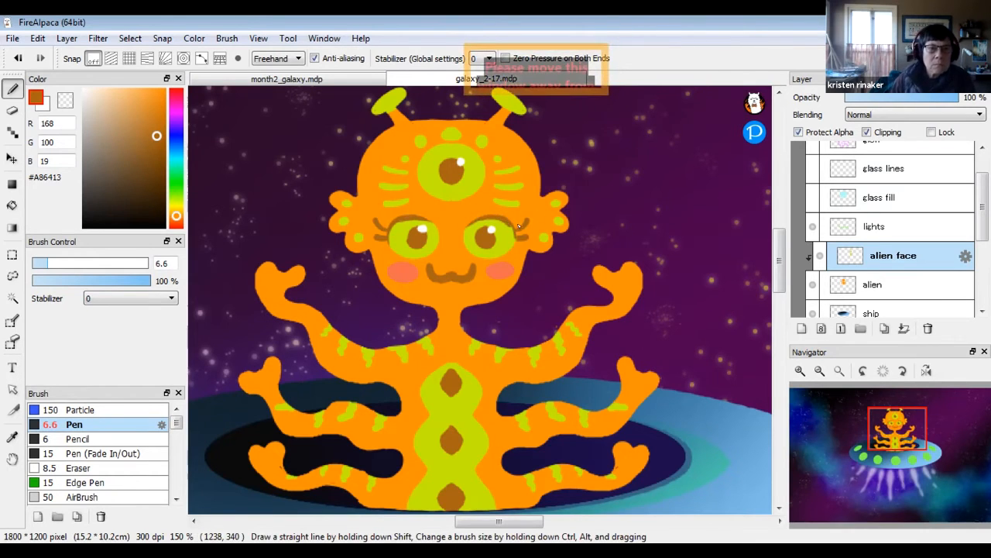
pyautogui.keyDown('alt'); pyautogui.click(399, 236); pyautogui.keyUp('alt')
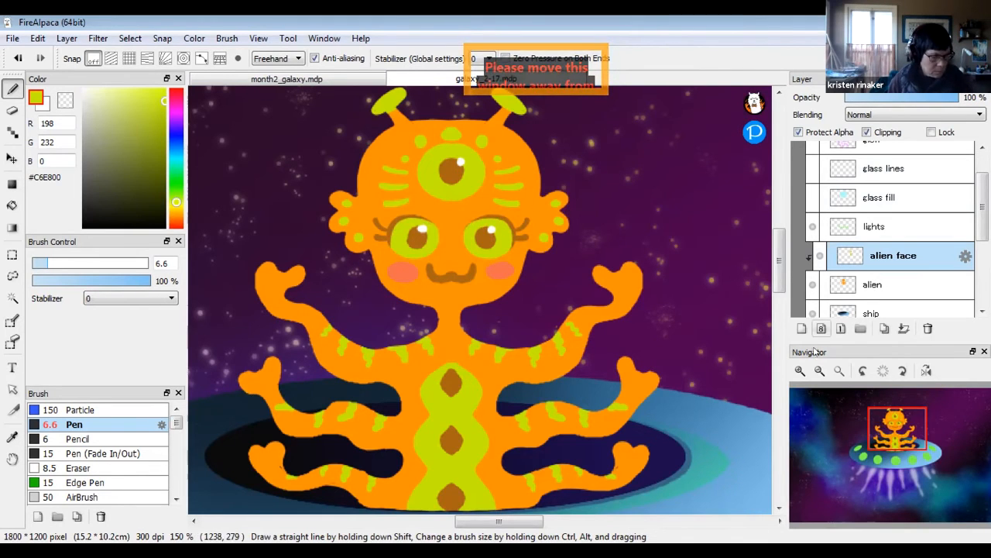
pyautogui.click(818, 370)
pyautogui.click(818, 370)
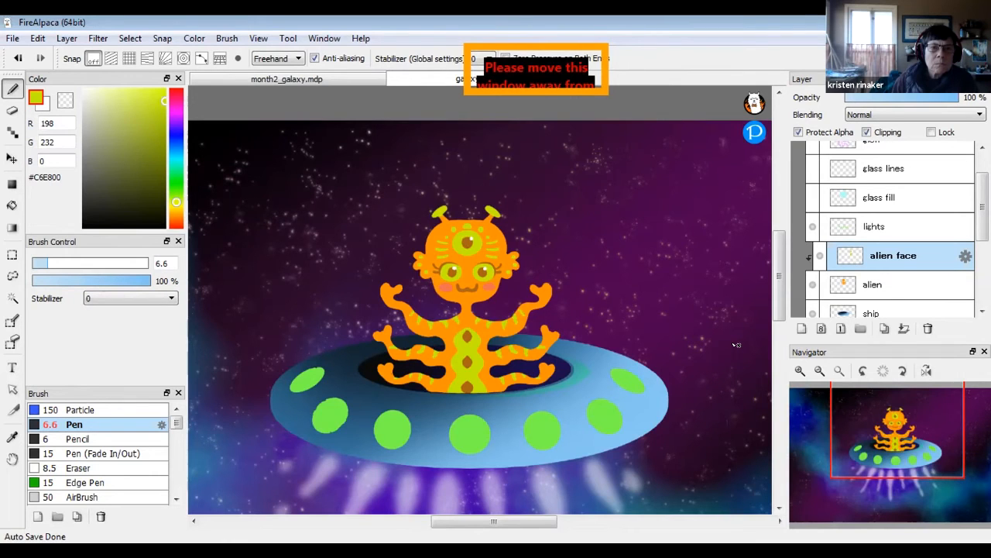
pyautogui.click(800, 371)
pyautogui.moveTo(771, 282); pyautogui.dragTo(773, 286)
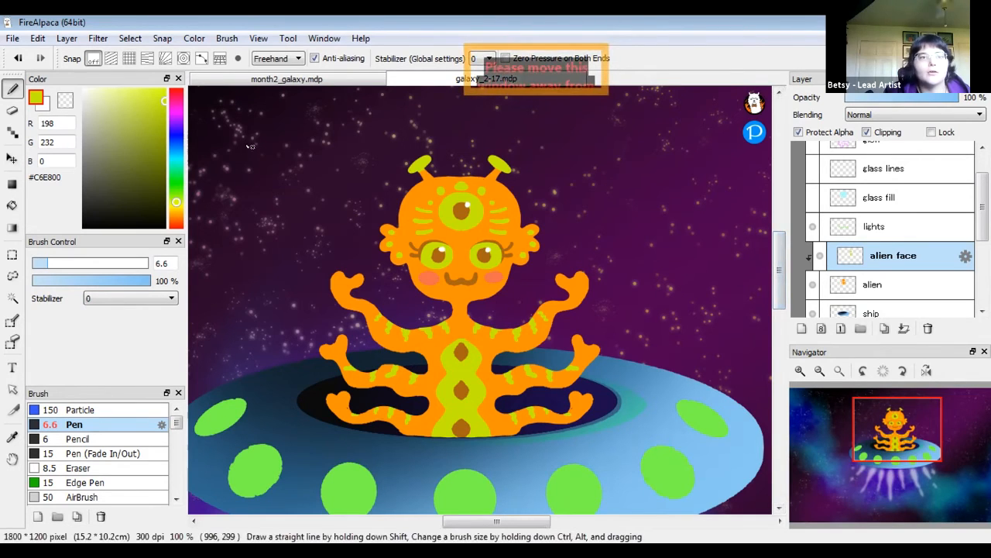
# Save the drawing as a new FireAlpaca (*.mdp) file named galaxy_2-24 in the Tablet folder.
pyautogui.click(13, 38)
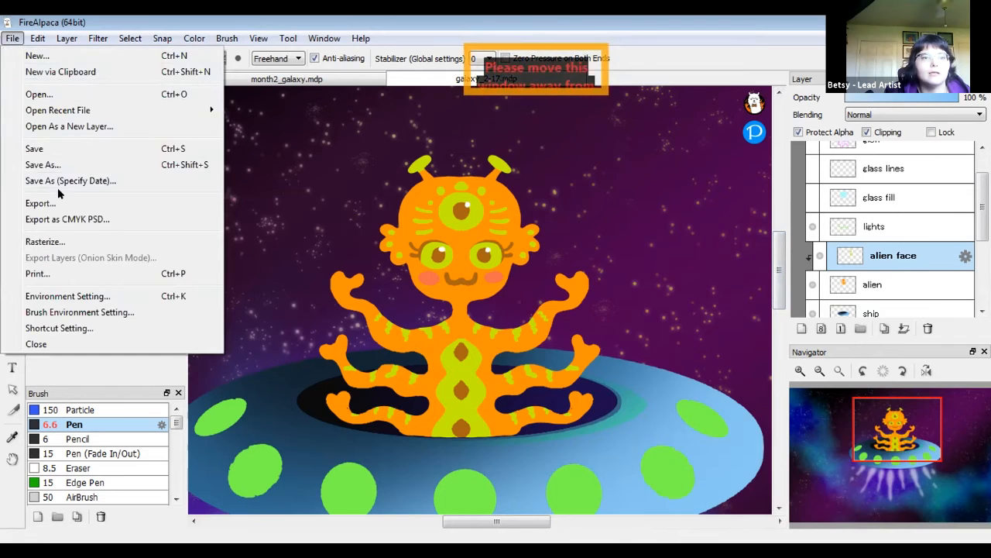
pyautogui.click(42, 165)
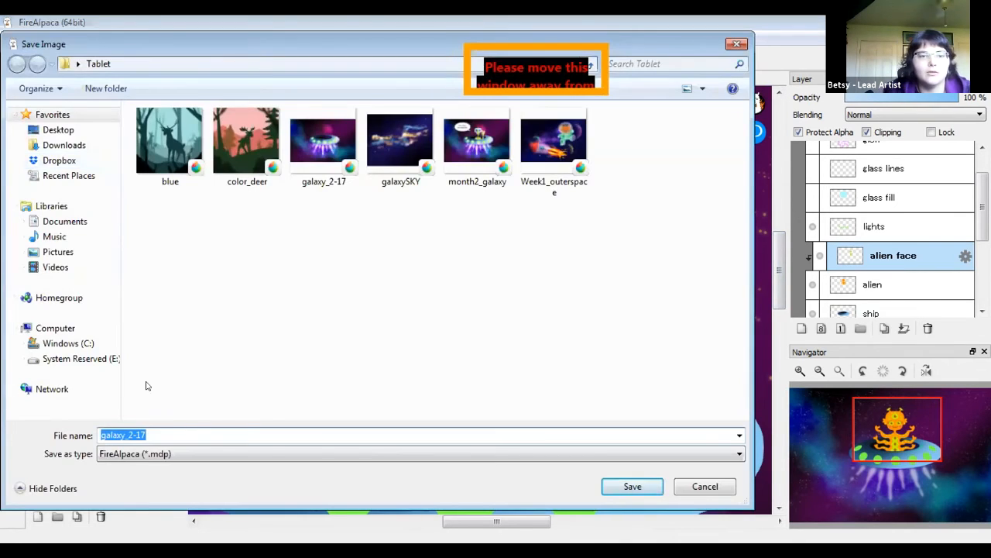
pyautogui.click(148, 435)
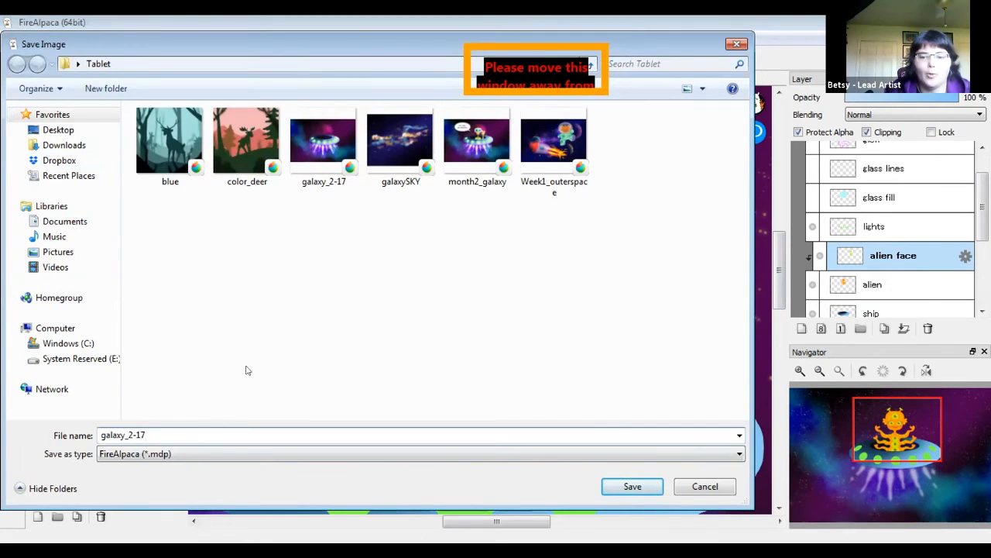
pyautogui.press('BackSpace')
pyautogui.press('BackSpace')
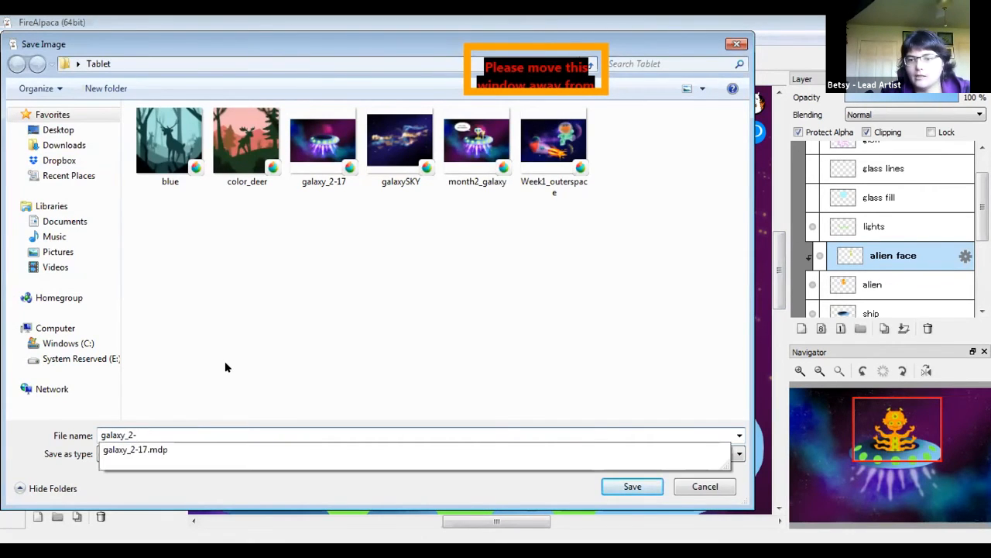
pyautogui.write('24')
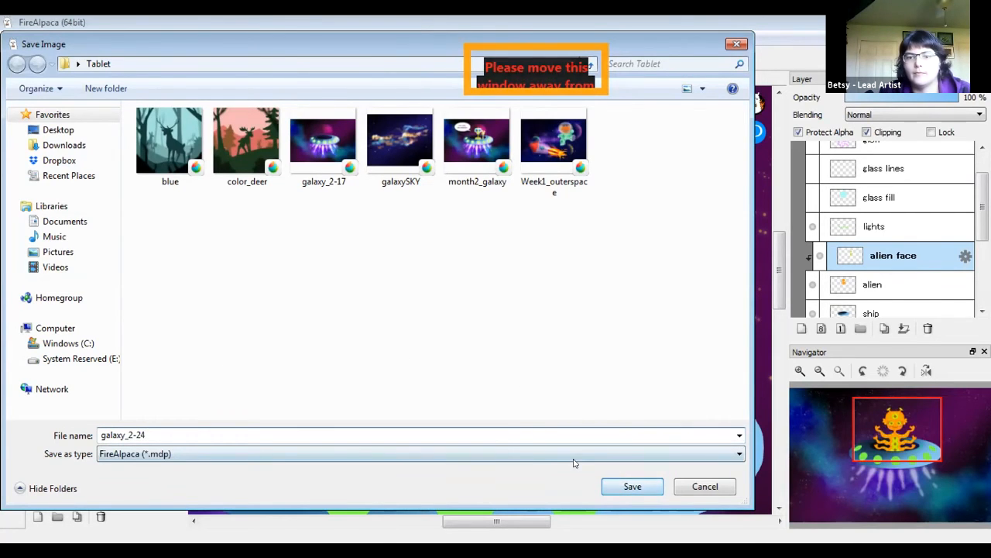
pyautogui.click(625, 490)
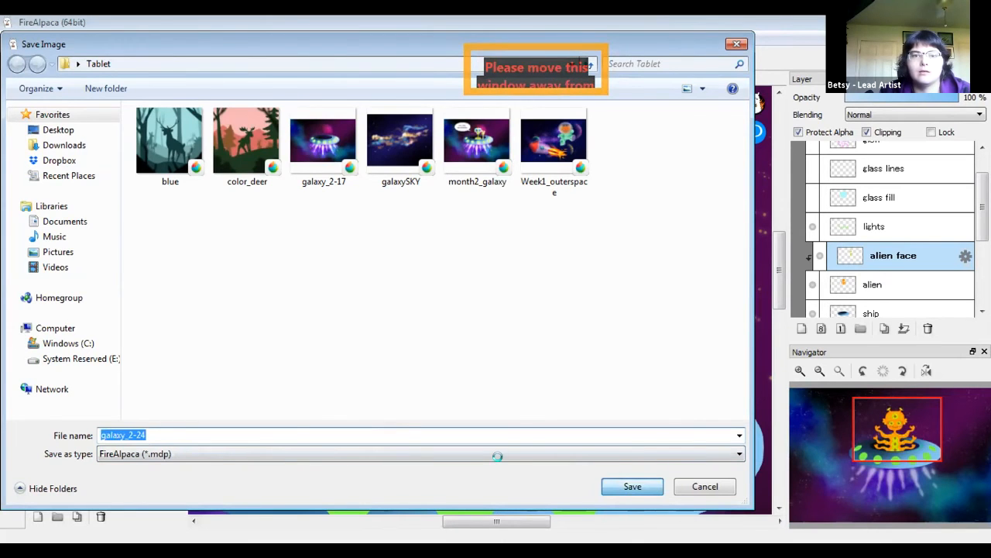
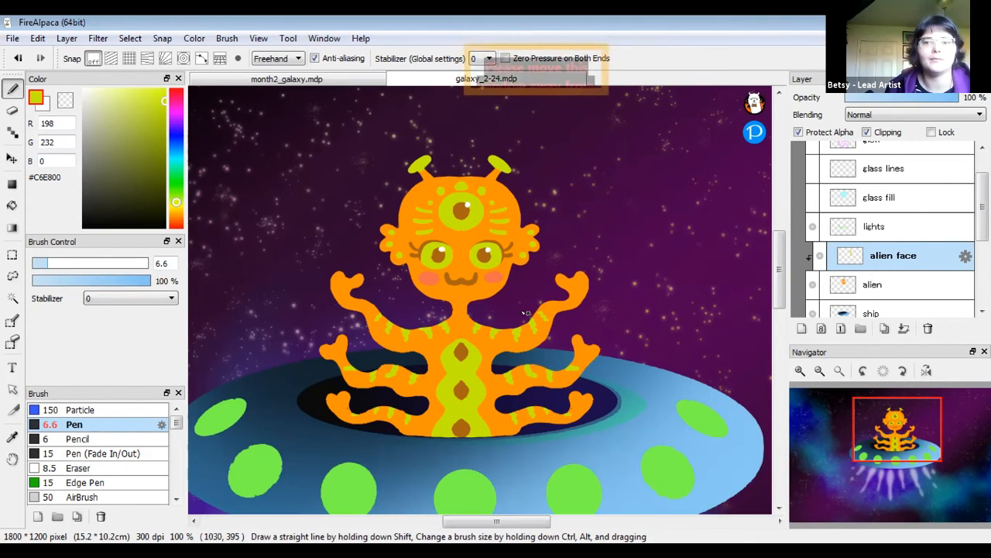
# Hide the alien face layer, make the alien layer active, and mix a dark reddish orange #BF4E0D from the sampled body colour.
pyautogui.click(819, 256)
pyautogui.click(886, 285)
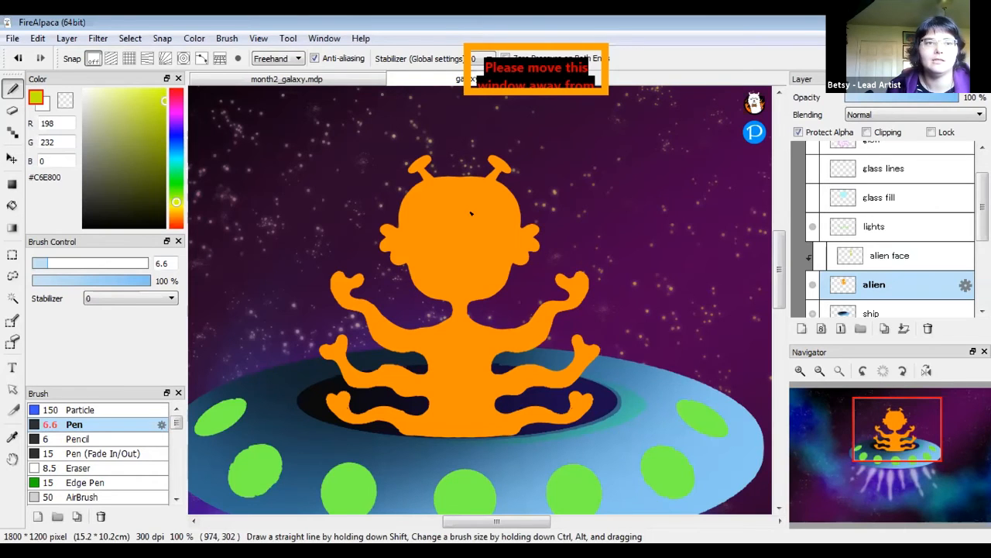
pyautogui.keyDown('alt'); pyautogui.click(471, 213); pyautogui.keyUp('alt')
pyautogui.moveTo(163, 91); pyautogui.dragTo(159, 124)
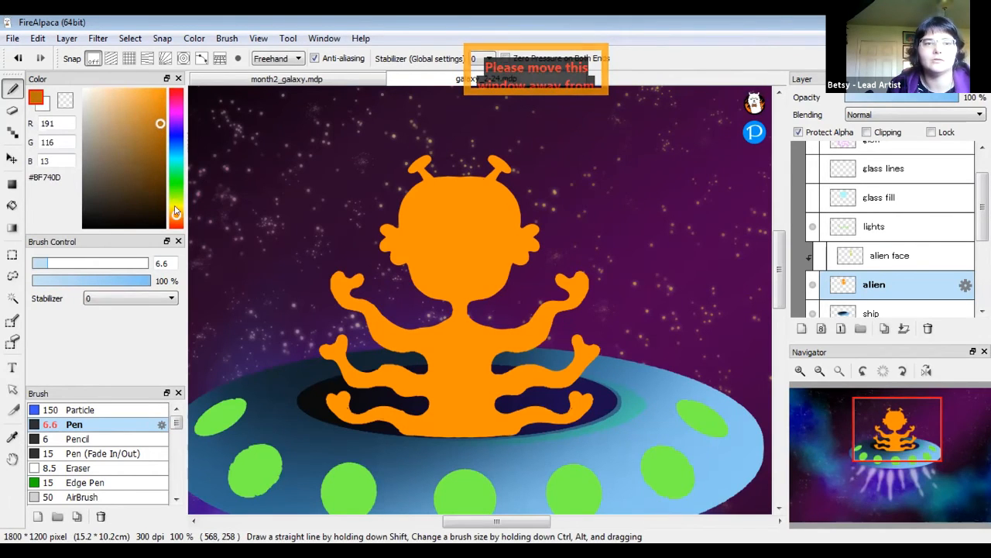
pyautogui.moveTo(176, 213); pyautogui.dragTo(177, 216)
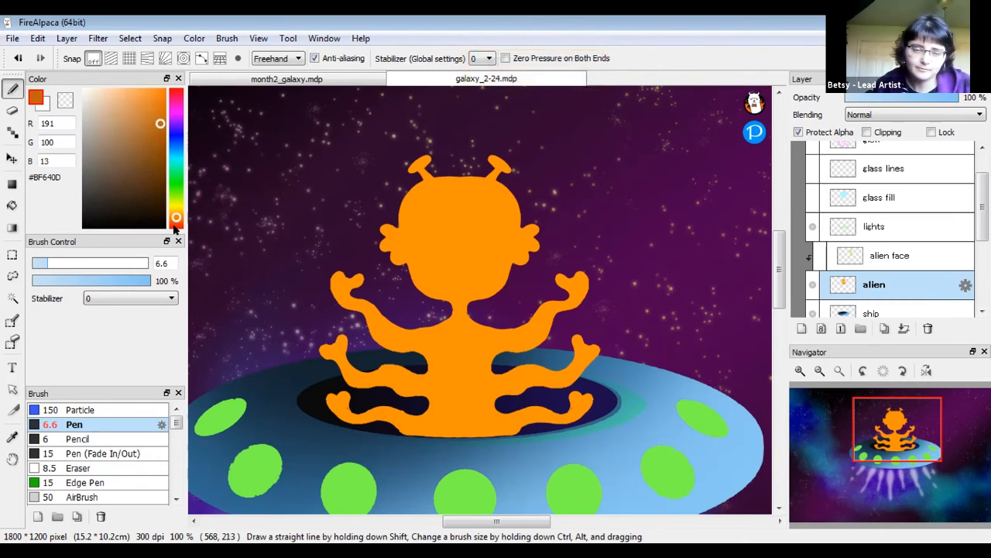
pyautogui.moveTo(176, 218); pyautogui.dragTo(176, 220)
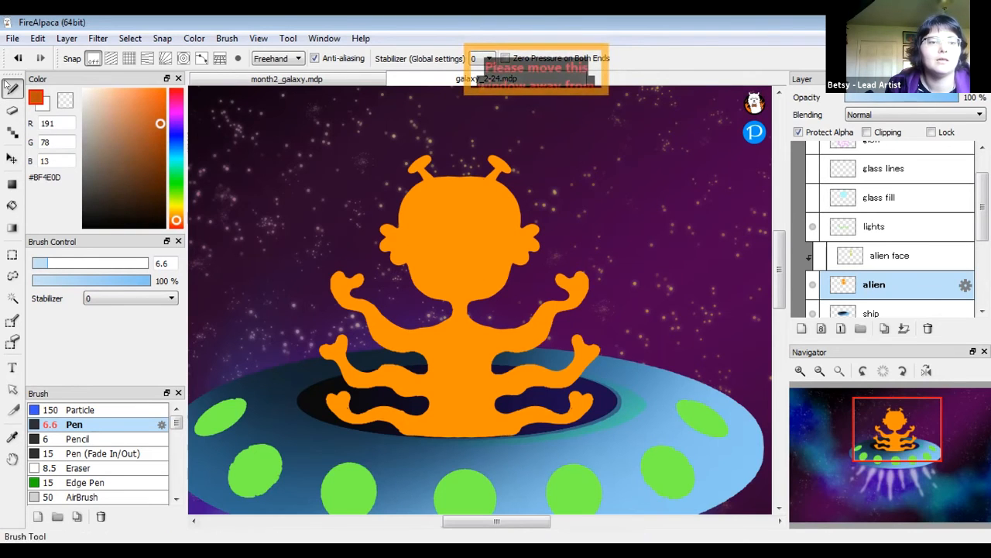
# Shade the antennae, the top and sides of the head, and the ears using the AirBrush at size 137.
pyautogui.moveTo(174, 423); pyautogui.dragTo(170, 434)
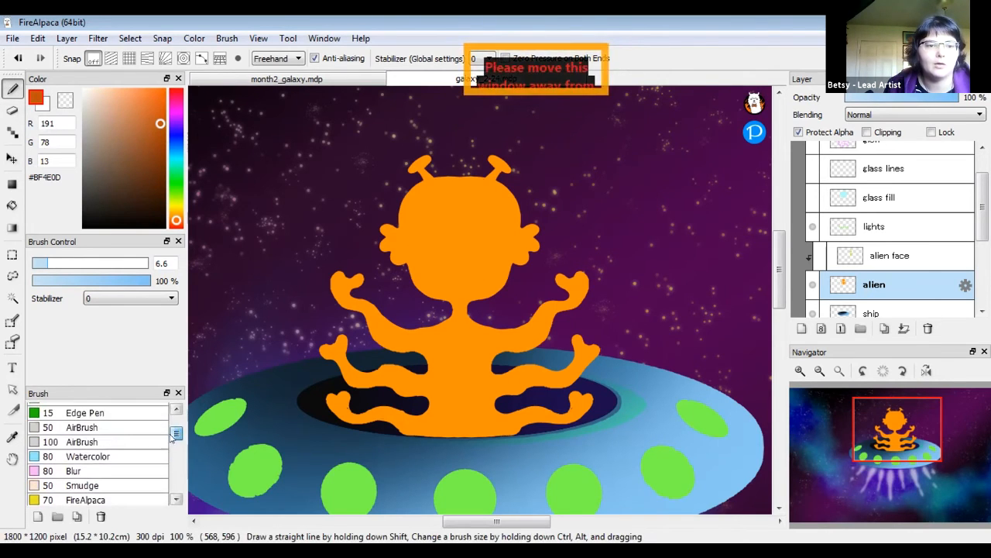
pyautogui.click(98, 442)
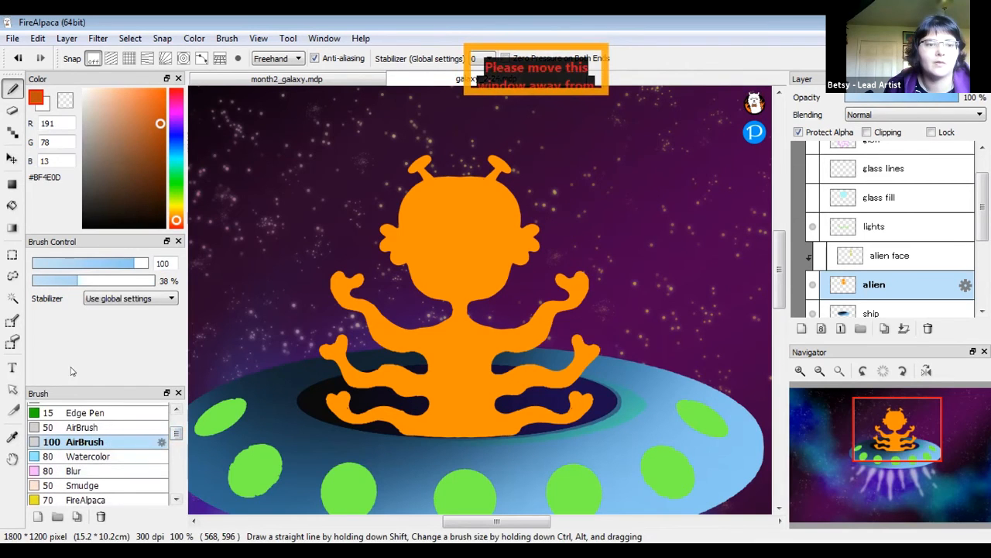
pyautogui.moveTo(133, 264); pyautogui.dragTo(147, 263)
pyautogui.moveTo(447, 151); pyautogui.dragTo(382, 196)
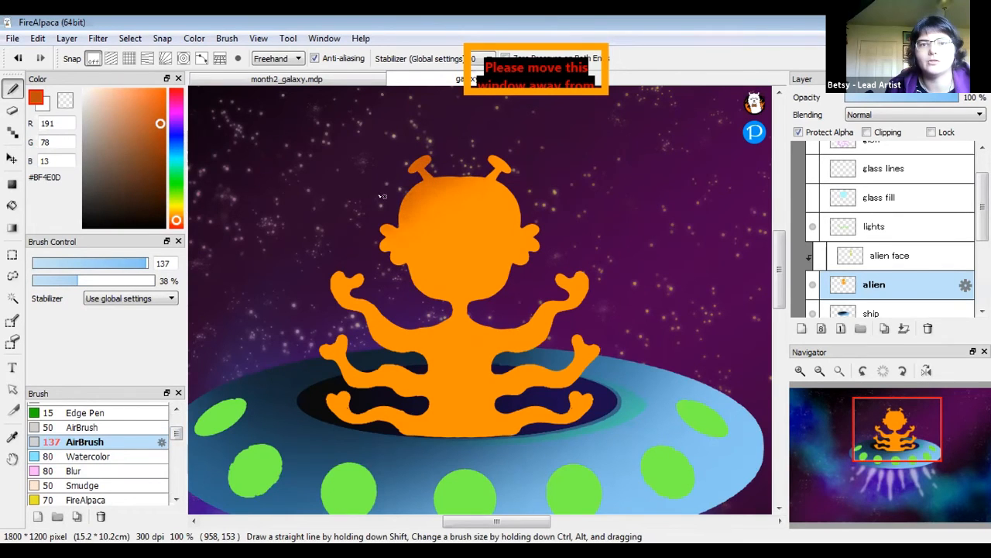
pyautogui.moveTo(468, 161)
pyautogui.mouseDown()
pyautogui.moveTo(497, 155)
pyautogui.moveTo(530, 183)
pyautogui.moveTo(540, 204)
pyautogui.moveTo(532, 226)
pyautogui.moveTo(391, 217)
pyautogui.mouseUp()
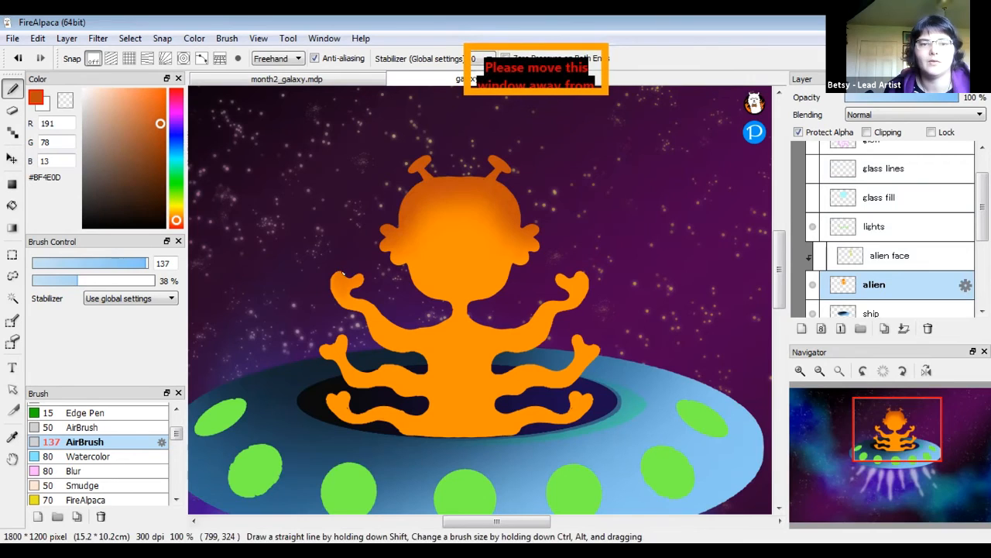
# Airbrush the dark orange shading under the chin and along the upper edges of all six arms.
pyautogui.moveTo(358, 290)
pyautogui.mouseDown()
pyautogui.moveTo(406, 322)
pyautogui.moveTo(435, 319)
pyautogui.moveTo(413, 321)
pyautogui.mouseUp()
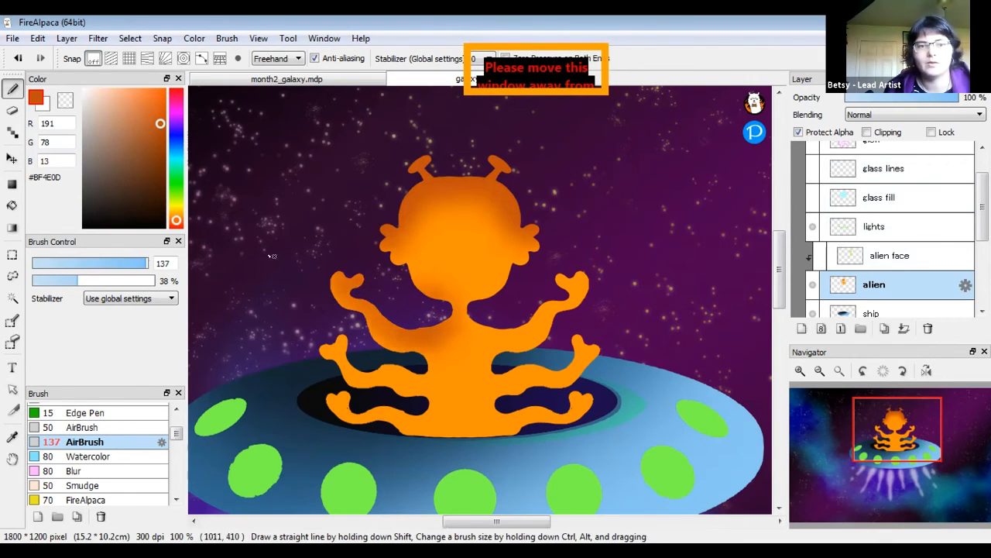
pyautogui.moveTo(490, 316)
pyautogui.mouseDown()
pyautogui.moveTo(515, 333)
pyautogui.moveTo(559, 304)
pyautogui.moveTo(564, 275)
pyautogui.moveTo(507, 309)
pyautogui.moveTo(478, 312)
pyautogui.mouseUp()
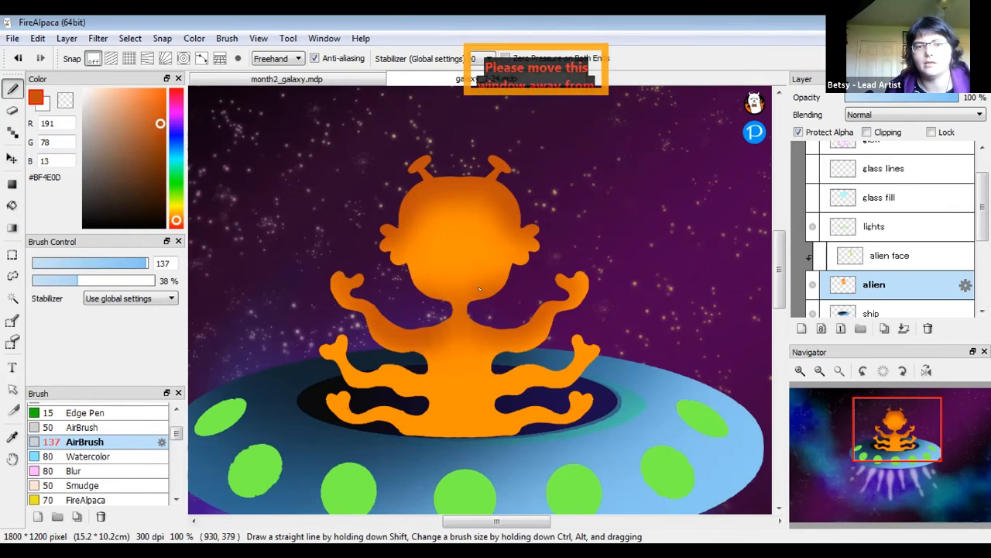
pyautogui.moveTo(343, 336)
pyautogui.mouseDown()
pyautogui.moveTo(353, 365)
pyautogui.moveTo(419, 370)
pyautogui.mouseUp()
pyautogui.moveTo(500, 369); pyautogui.dragTo(579, 342)
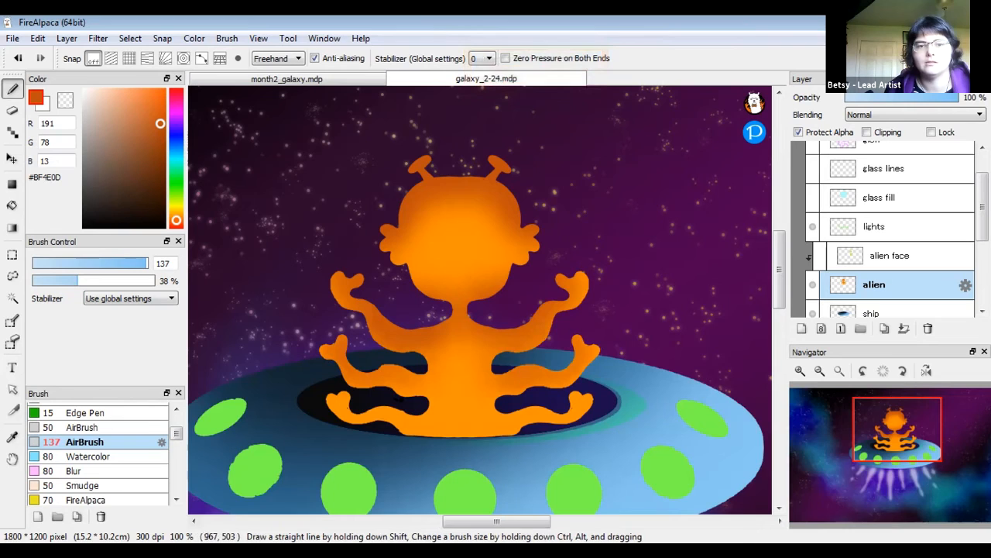
pyautogui.moveTo(417, 406)
pyautogui.mouseDown()
pyautogui.moveTo(391, 415)
pyautogui.moveTo(344, 395)
pyautogui.mouseUp()
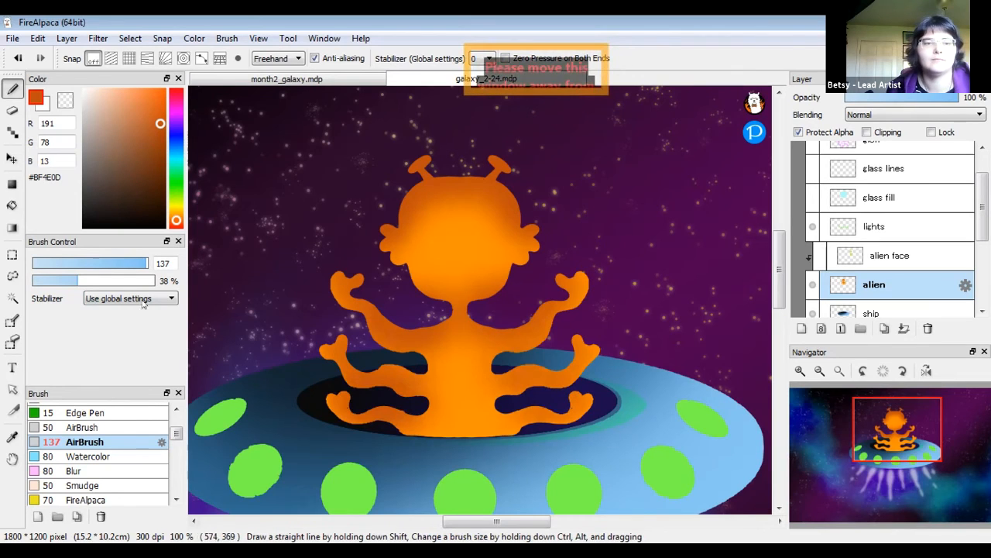
# Resample the bright orange #FF9200 and brighten the chest and the lower edges of the arms with the AirBrush at size 29.
pyautogui.moveTo(140, 265); pyautogui.dragTo(95, 277)
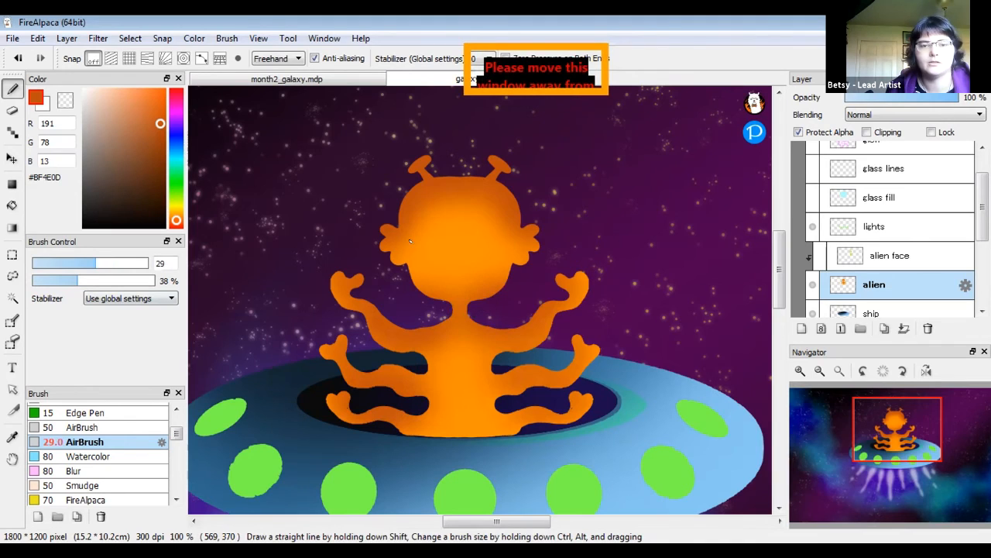
pyautogui.keyDown('alt'); pyautogui.click(464, 233); pyautogui.keyUp('alt')
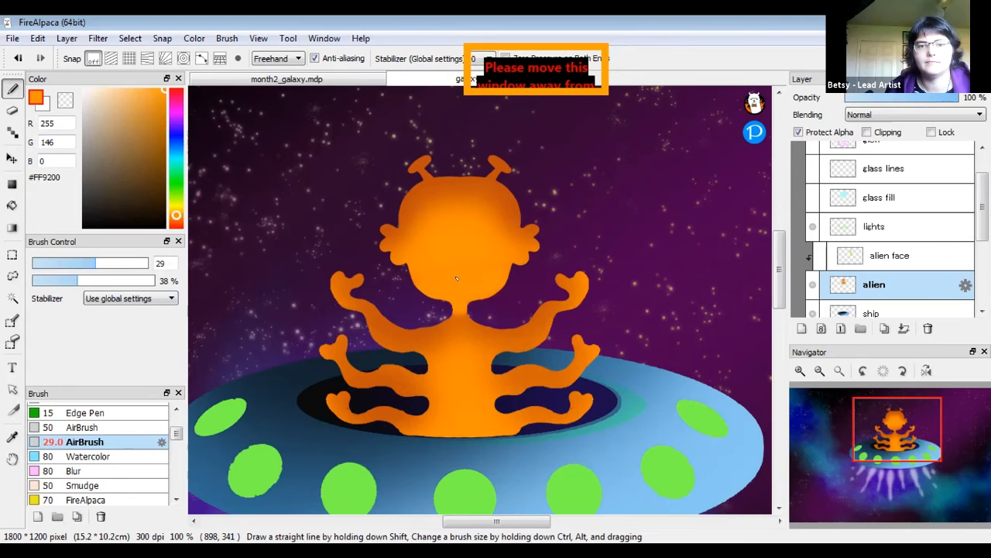
pyautogui.moveTo(458, 316)
pyautogui.mouseDown()
pyautogui.moveTo(435, 347)
pyautogui.moveTo(386, 347)
pyautogui.moveTo(364, 322)
pyautogui.moveTo(402, 347)
pyautogui.moveTo(446, 356)
pyautogui.moveTo(461, 314)
pyautogui.moveTo(484, 354)
pyautogui.moveTo(458, 325)
pyautogui.moveTo(505, 346)
pyautogui.moveTo(489, 345)
pyautogui.moveTo(548, 335)
pyautogui.moveTo(514, 347)
pyautogui.moveTo(551, 318)
pyautogui.mouseUp()
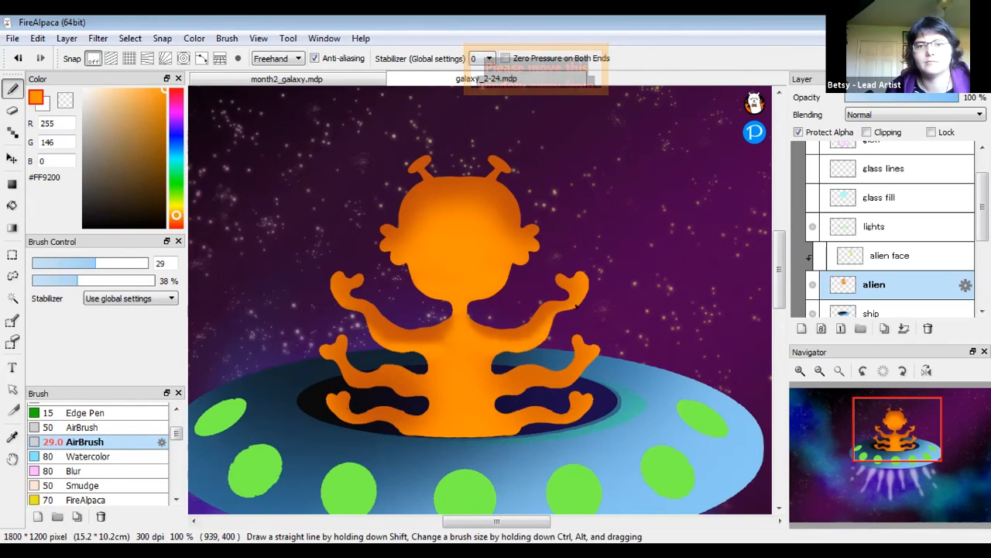
pyautogui.moveTo(498, 398); pyautogui.dragTo(592, 362)
pyautogui.moveTo(589, 391)
pyautogui.mouseDown()
pyautogui.moveTo(506, 434)
pyautogui.moveTo(579, 415)
pyautogui.mouseUp()
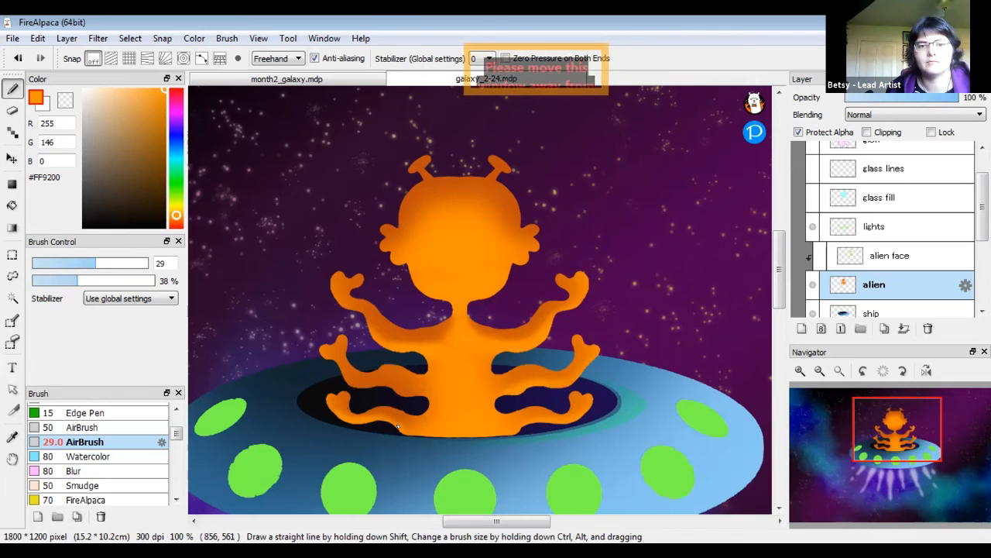
pyautogui.moveTo(339, 361)
pyautogui.mouseDown()
pyautogui.moveTo(350, 382)
pyautogui.moveTo(426, 400)
pyautogui.mouseUp()
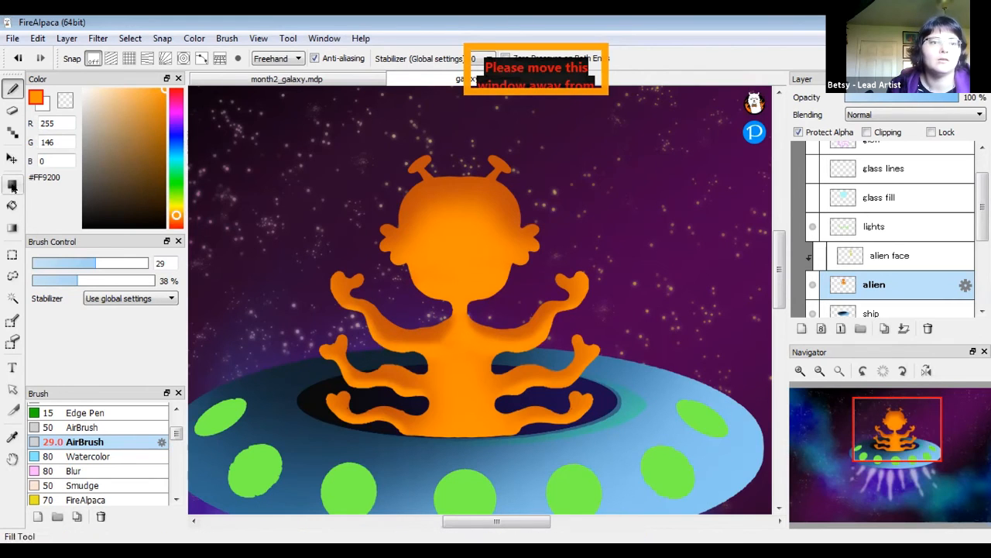
pyautogui.click(12, 277)
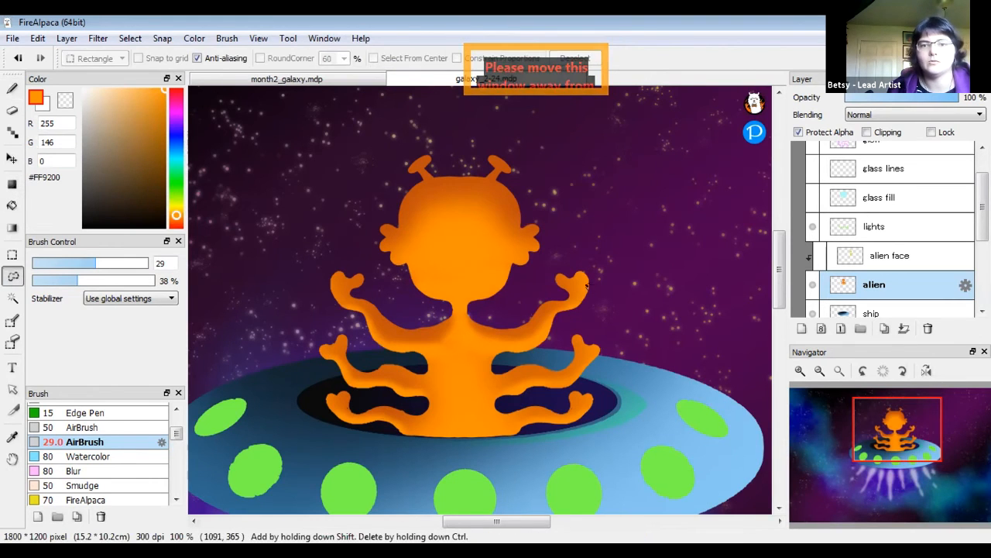
pyautogui.moveTo(577, 244)
pyautogui.mouseDown()
pyautogui.moveTo(610, 281)
pyautogui.moveTo(553, 347)
pyautogui.moveTo(497, 368)
pyautogui.moveTo(488, 360)
pyautogui.moveTo(498, 318)
pyautogui.moveTo(534, 280)
pyautogui.moveTo(577, 248)
pyautogui.mouseUp()
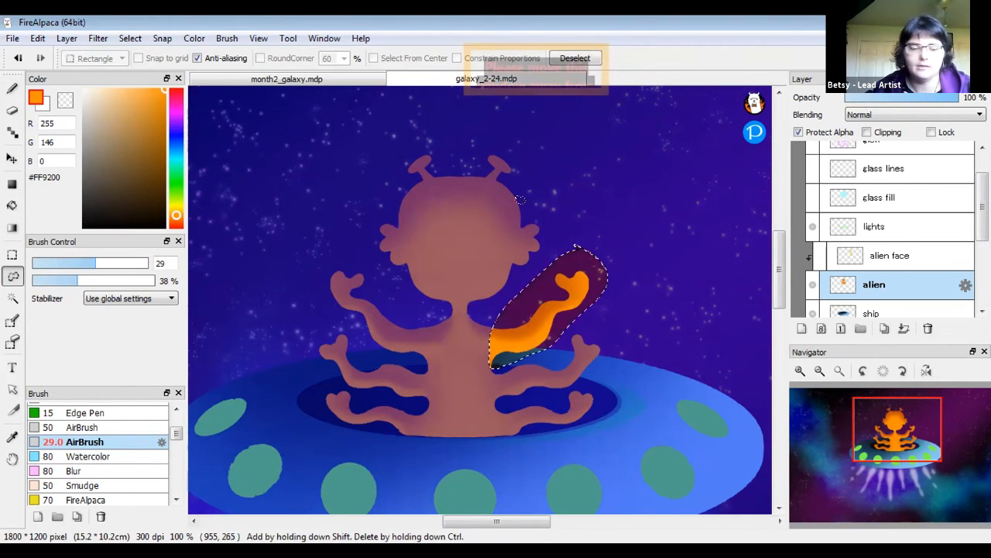
pyautogui.click(317, 368)
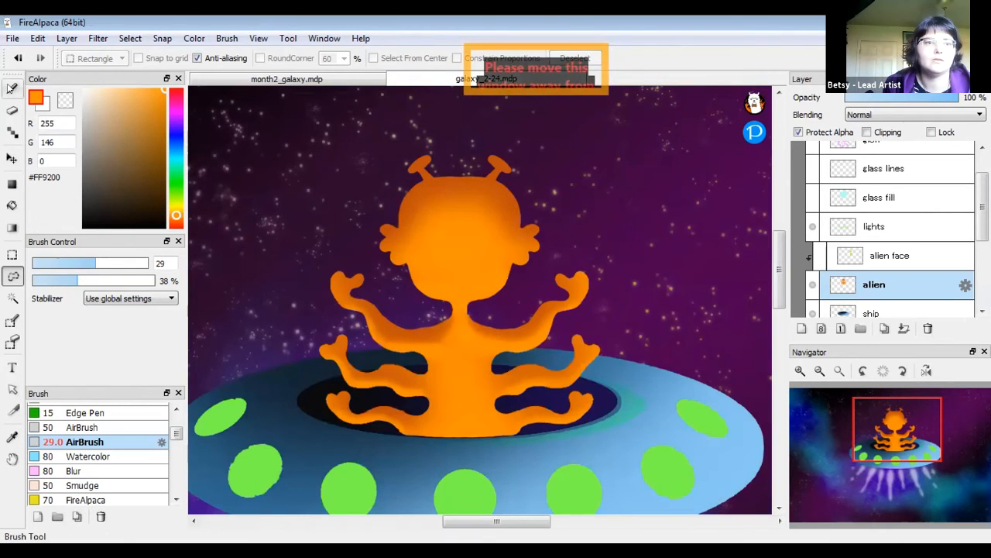
pyautogui.click(11, 88)
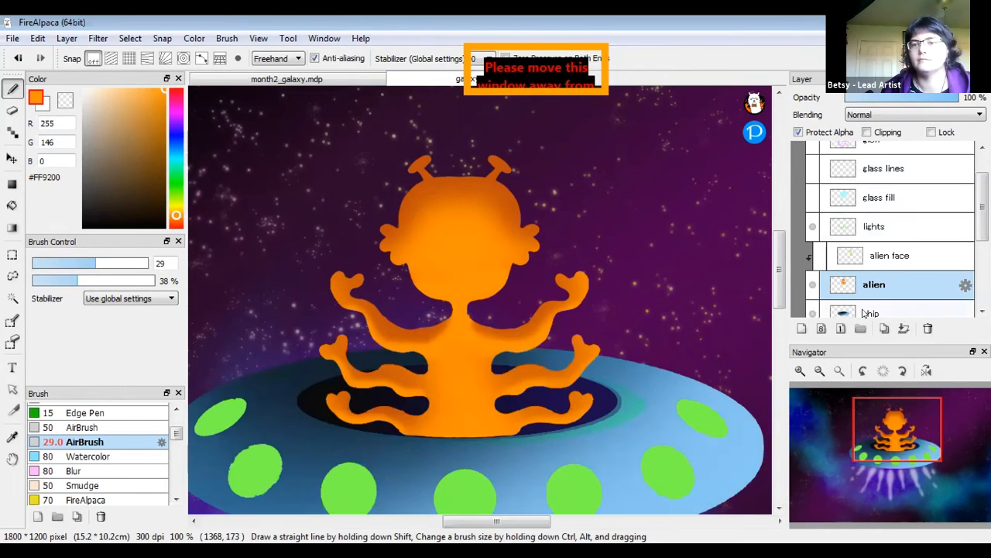
# Show and activate the alien face layer, and mix a golden brown #BF8700 from the forehead eye's yellow-green.
pyautogui.click(819, 256)
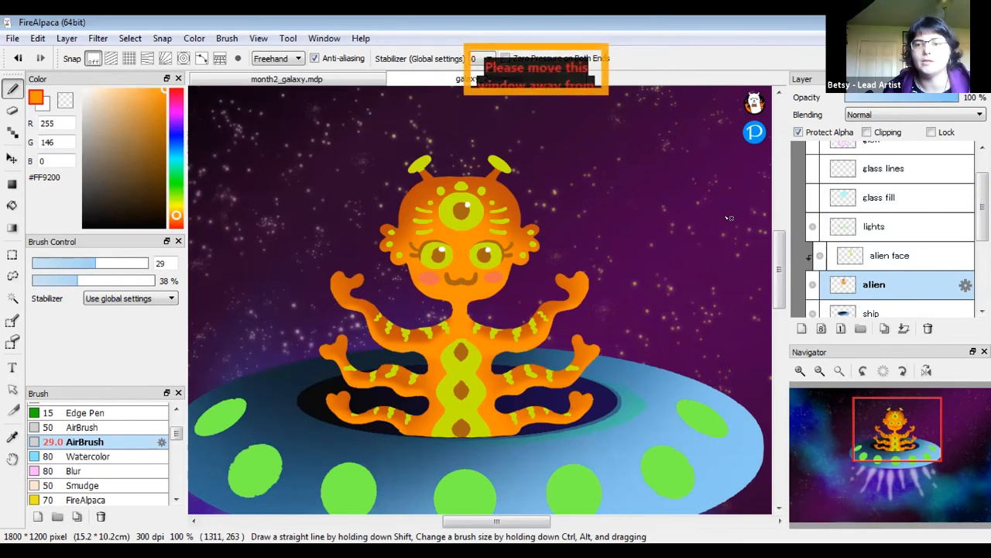
pyautogui.click(890, 257)
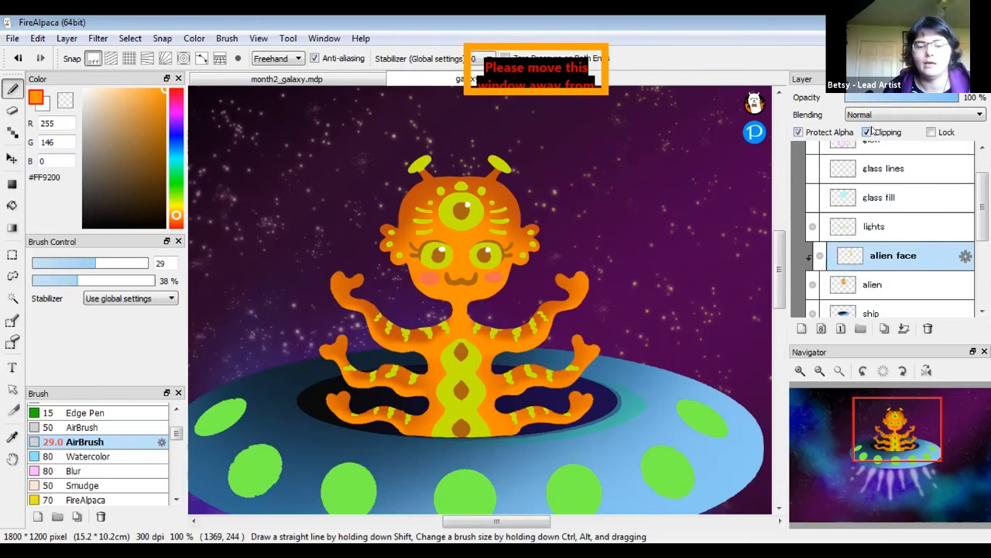
pyautogui.rightClick(472, 209)
pyautogui.moveTo(166, 102); pyautogui.dragTo(165, 122)
pyautogui.moveTo(177, 204); pyautogui.dragTo(177, 212)
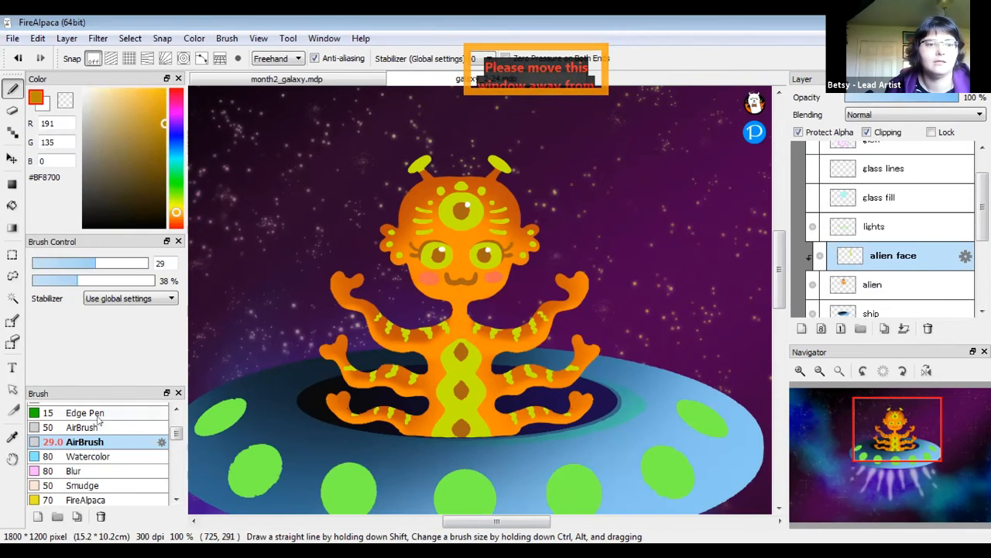
# Airbrush the golden-brown shading at size 29 over the top of the forehead eye, the antenna tips and the yellow-green markings.
pyautogui.moveTo(458, 191)
pyautogui.mouseDown()
pyautogui.moveTo(444, 201)
pyautogui.moveTo(457, 193)
pyautogui.mouseUp()
pyautogui.moveTo(462, 191); pyautogui.dragTo(482, 195)
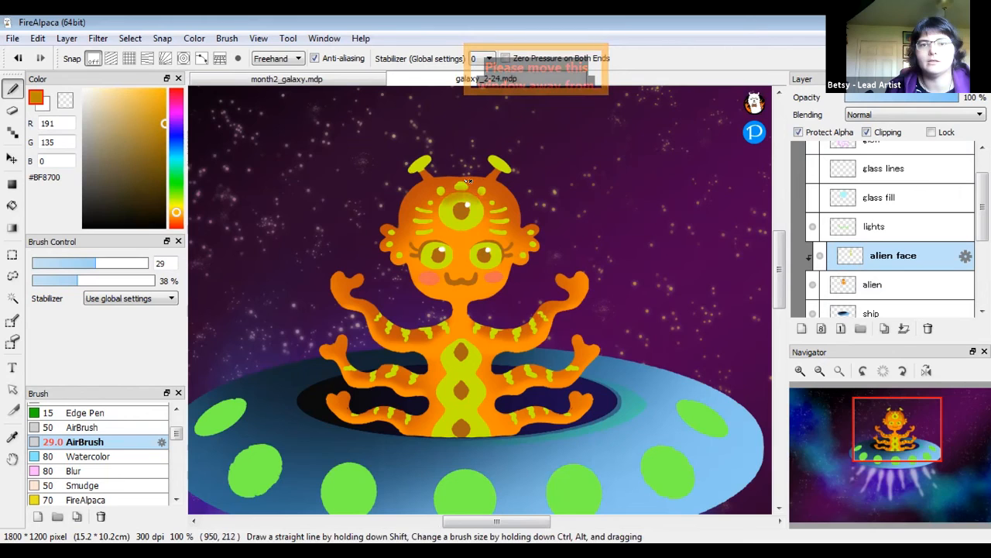
pyautogui.moveTo(411, 165); pyautogui.dragTo(418, 163)
pyautogui.moveTo(488, 158); pyautogui.dragTo(505, 165)
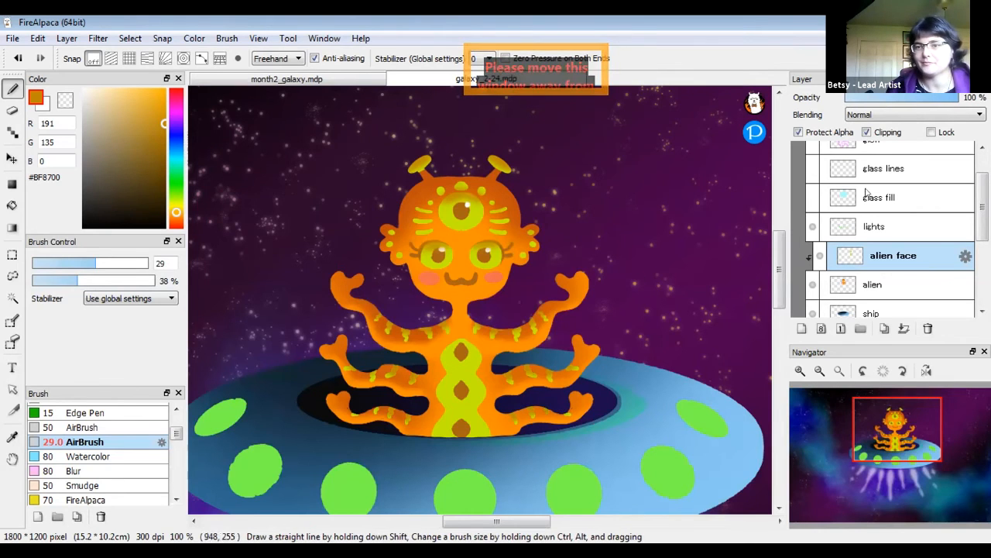
# Create a new layer and place it at the top of the layer stack, above the UFO folder.
pyautogui.scroll(2, 911, 195)
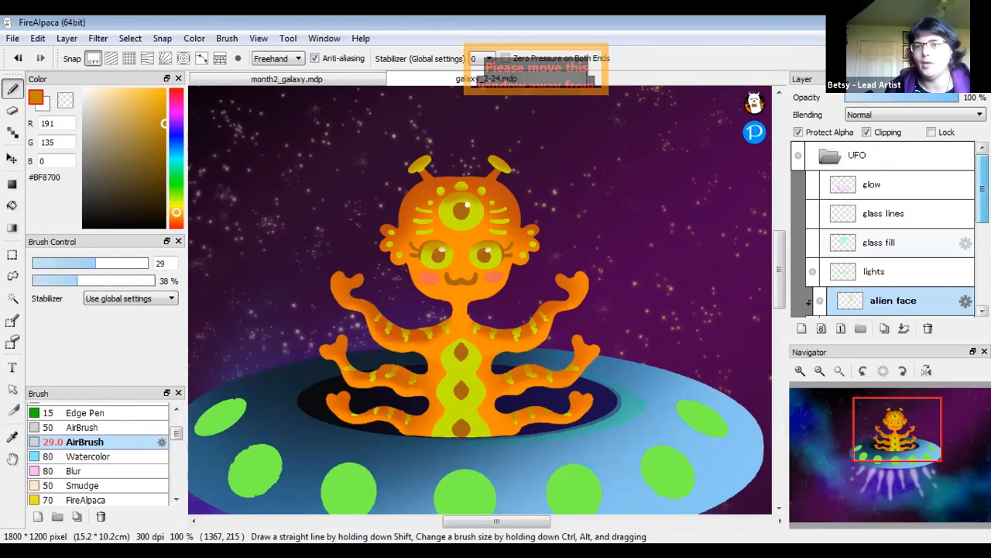
pyautogui.click(899, 152)
pyautogui.click(801, 327)
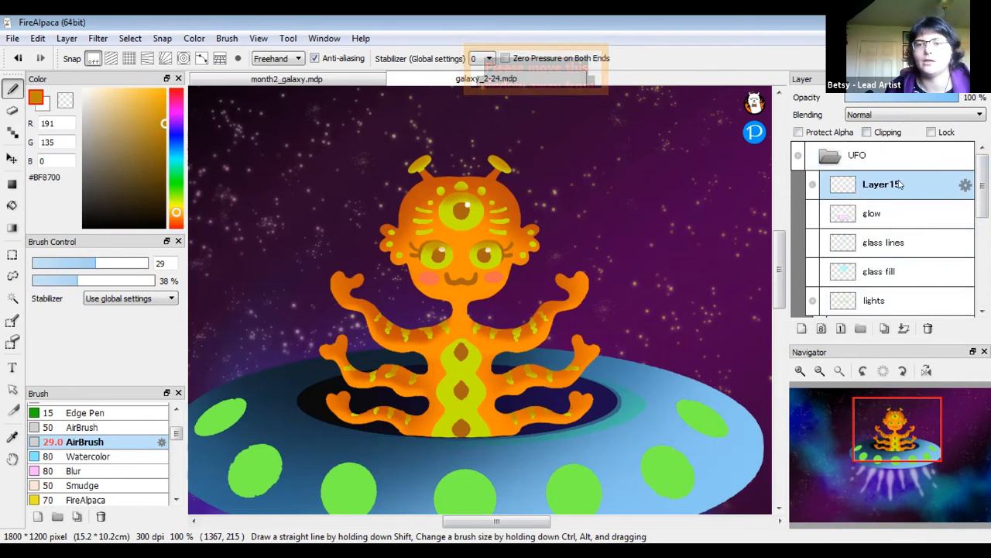
pyautogui.moveTo(890, 177); pyautogui.dragTo(883, 146)
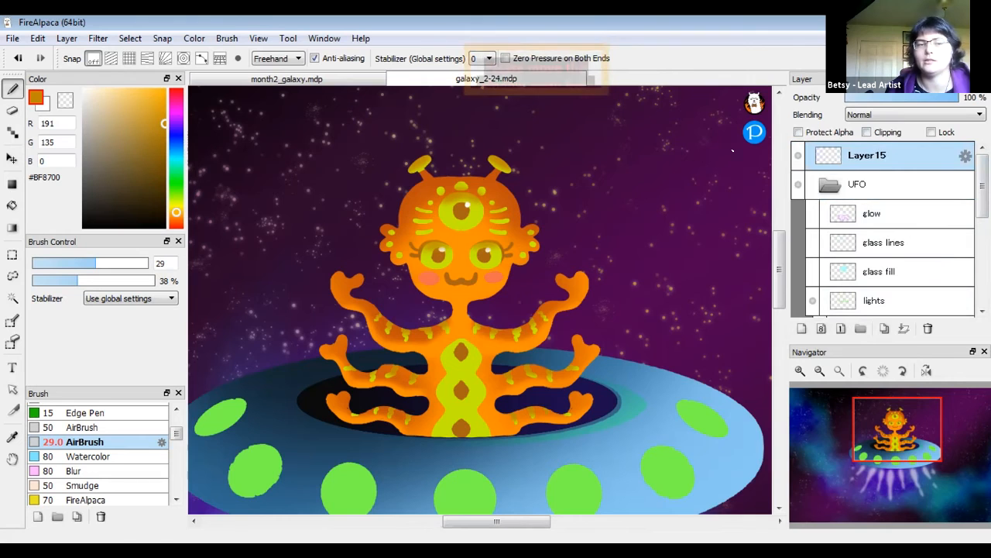
# Preview the painting in greyscale by filling the new top layer with white #FFFFFF in Color blending, and hide that layer again.
pyautogui.press('x')
pyautogui.click(11, 206)
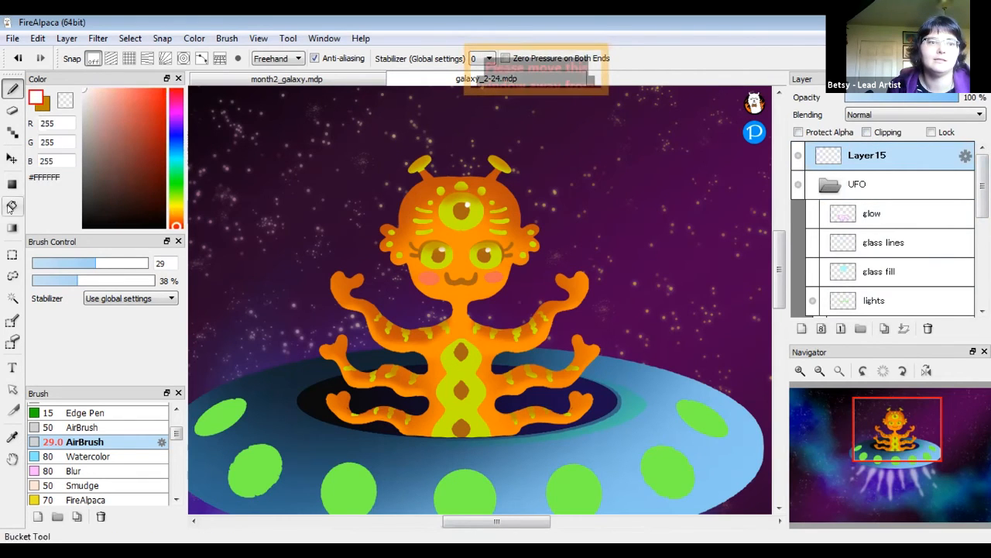
pyautogui.click(470, 198)
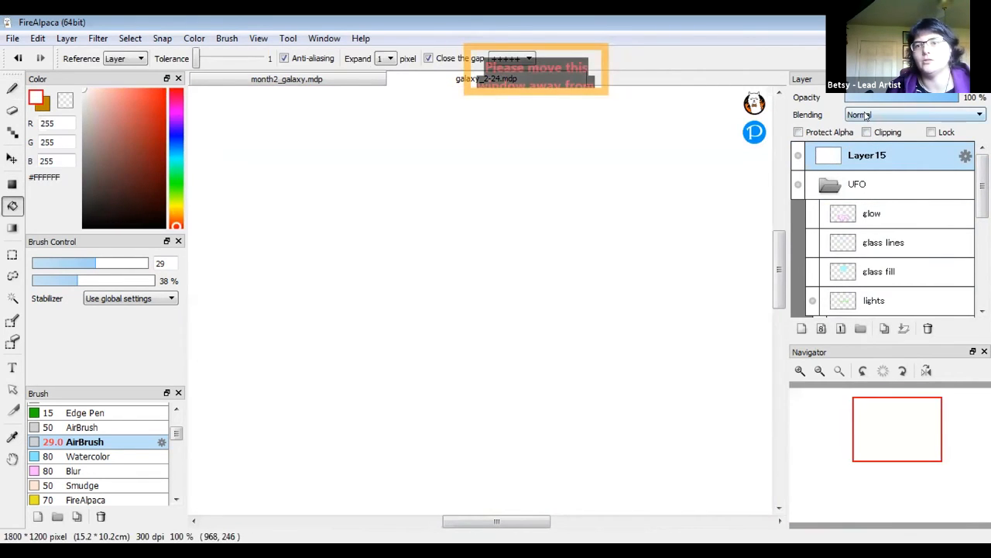
pyautogui.click(866, 114)
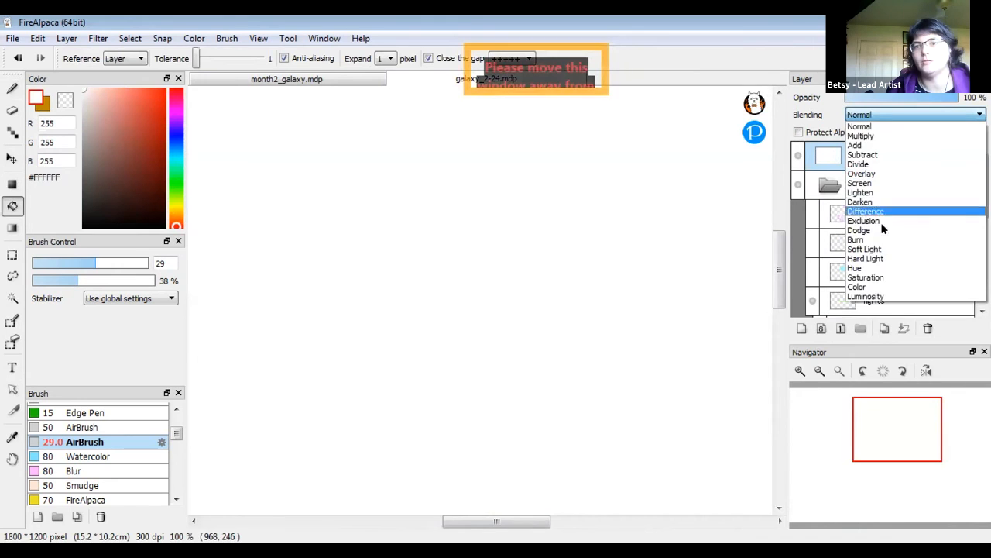
pyautogui.click(876, 288)
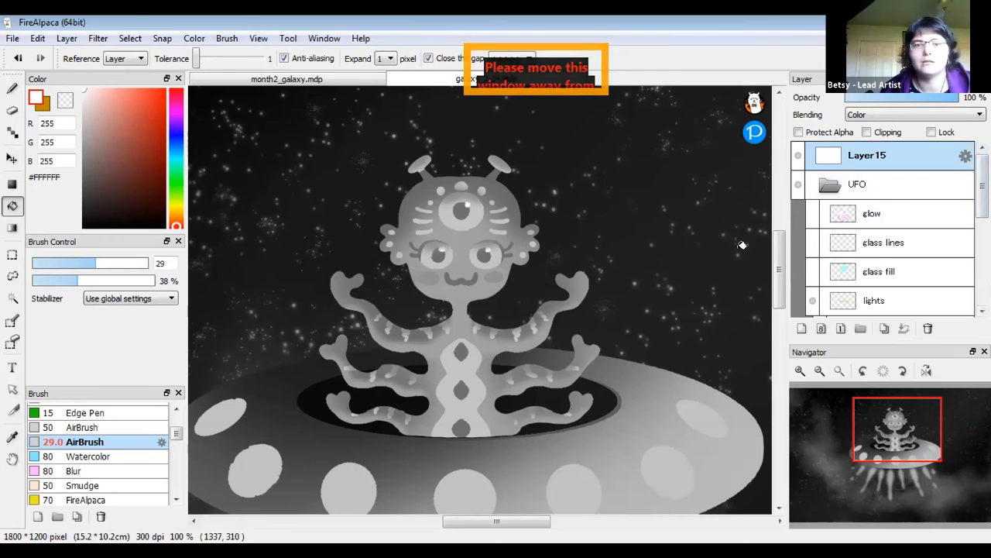
pyautogui.click(798, 155)
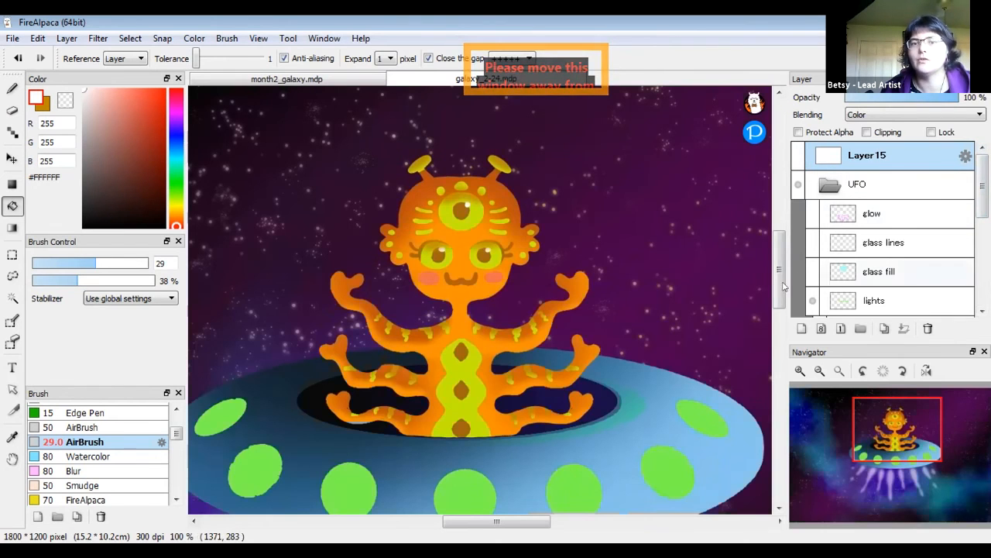
# Airbrush soft highlights into the three eyes on the alpha-protected alien face layer, using near-white #FDFDFB sampled from the forehead eye's glint.
pyautogui.click(12, 87)
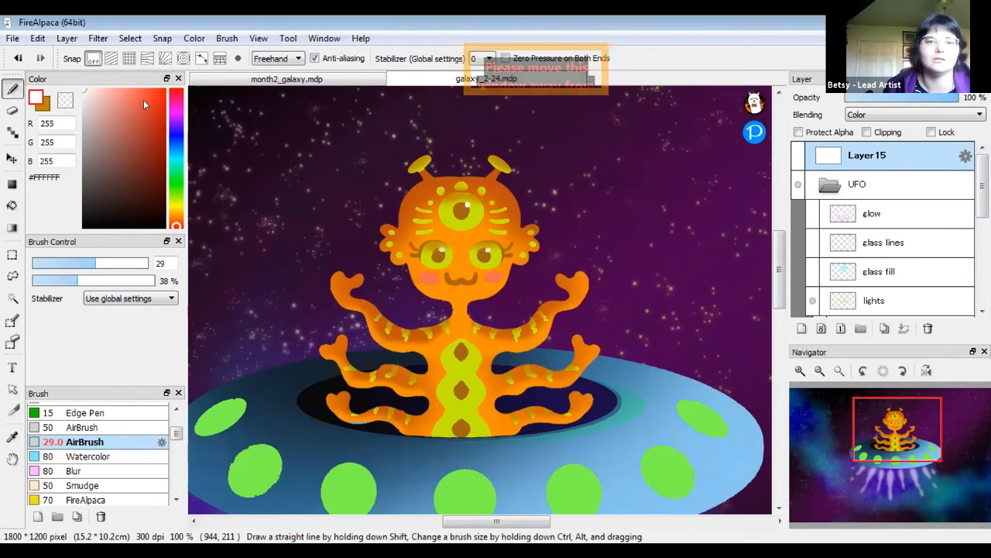
pyautogui.scroll(-1, 891, 232)
pyautogui.scroll(-1, 890, 232)
pyautogui.click(893, 248)
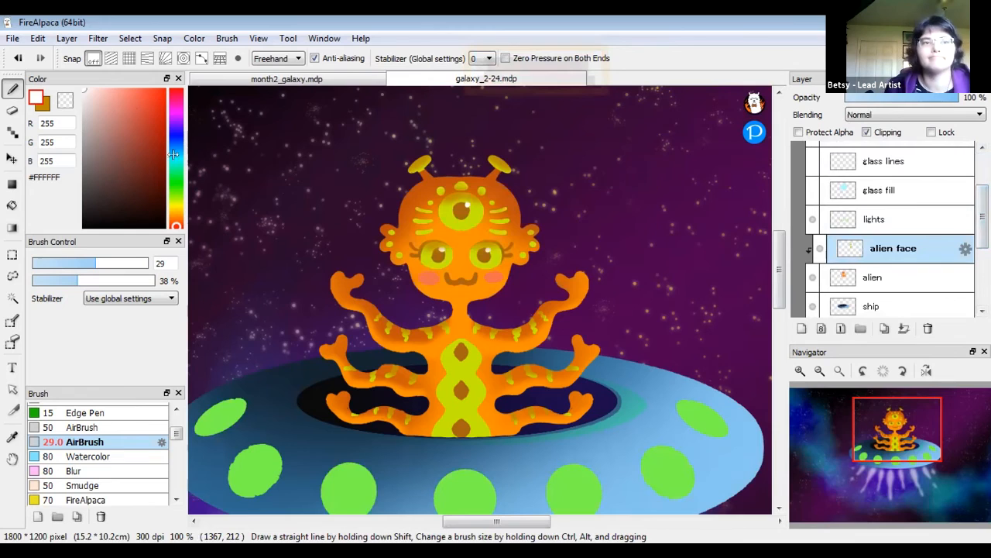
pyautogui.click(799, 133)
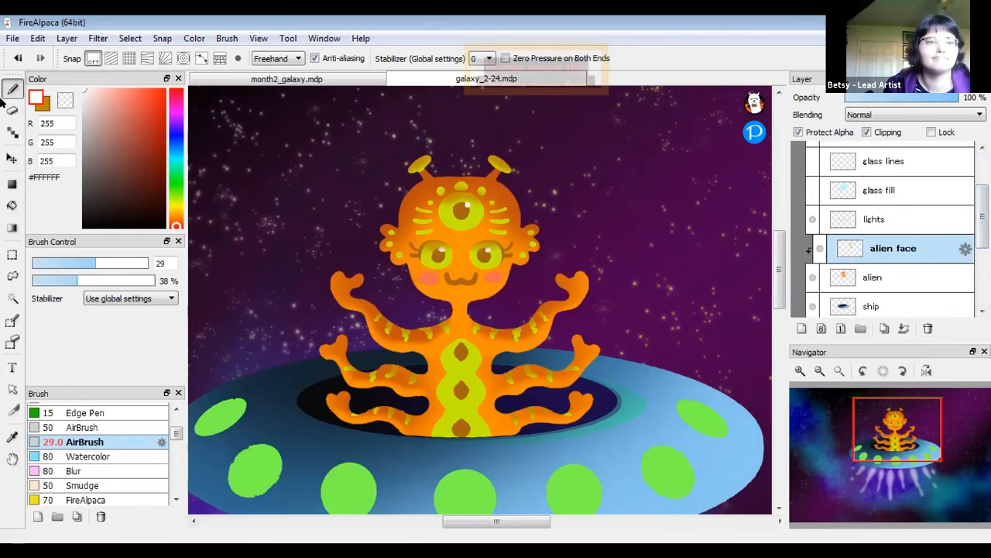
pyautogui.keyDown('alt'); pyautogui.click(467, 204); pyautogui.keyUp('alt')
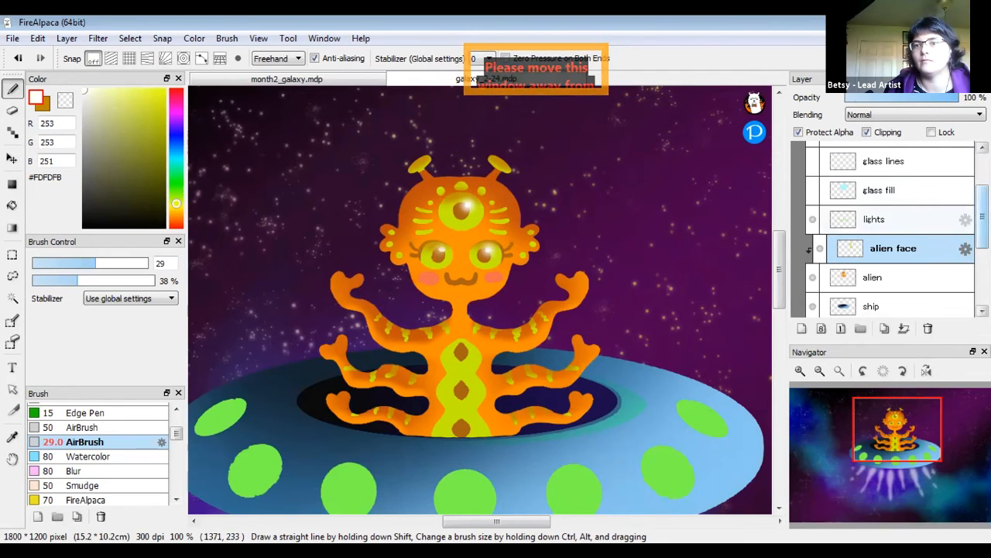
# Show the glass fill, glass lines and glow layers over the alien.
pyautogui.scroll(2, 803, 258)
pyautogui.click(812, 244)
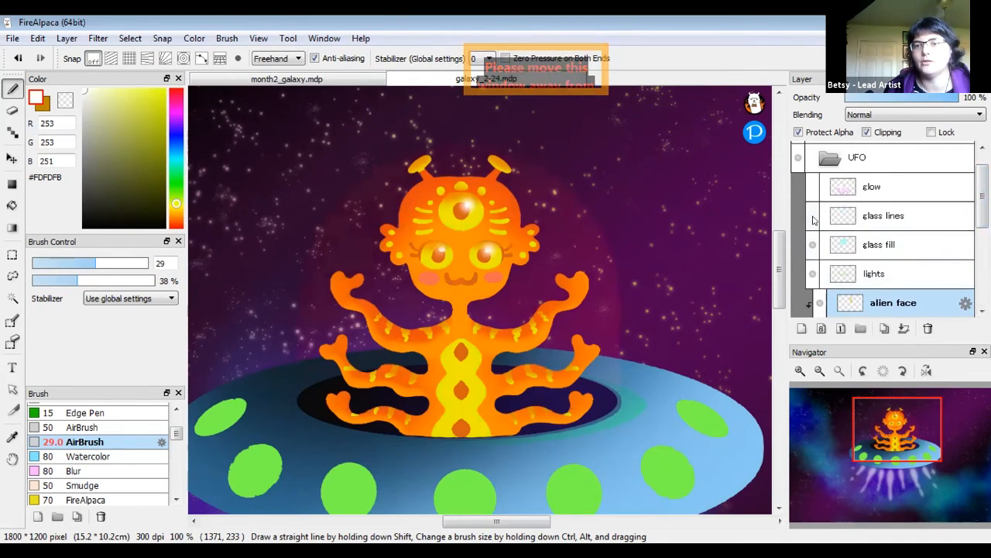
pyautogui.click(812, 216)
pyautogui.click(811, 186)
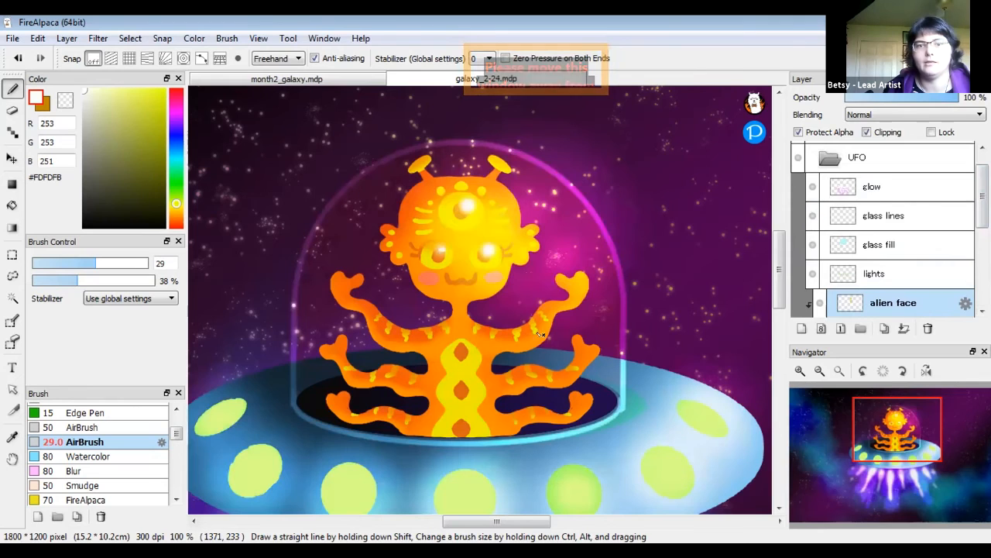
# Select the glow layer and lower its opacity to 42%.
pyautogui.click(910, 187)
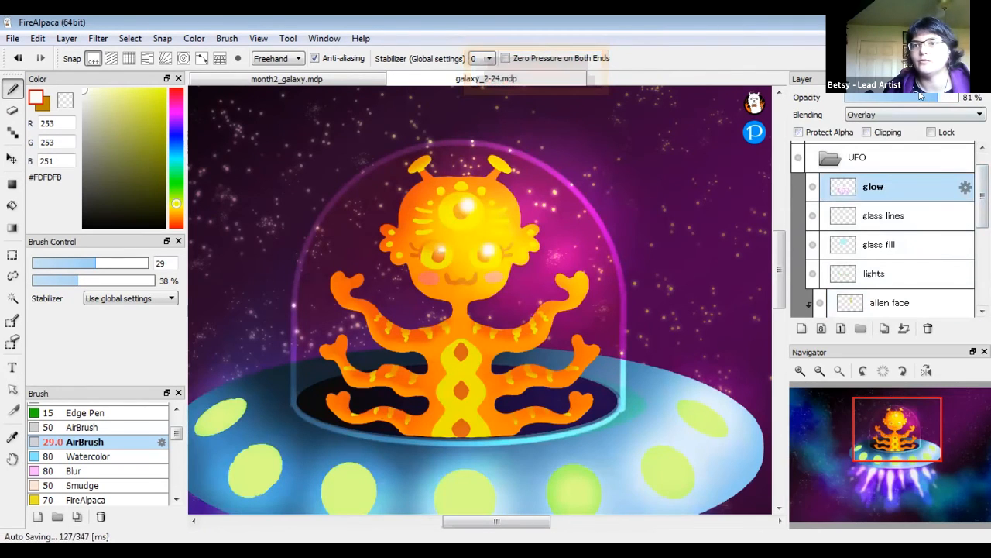
pyautogui.click(897, 99)
pyautogui.click(894, 98)
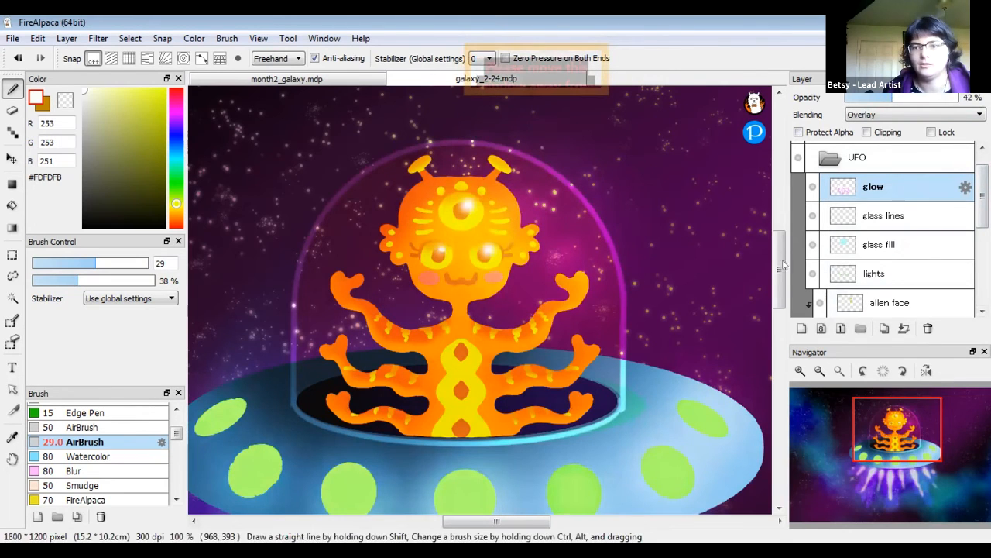
# Compare weaker and stronger opacities for the glow layer with the whole painting in view, and set it to 50%.
pyautogui.click(818, 371)
pyautogui.click(819, 371)
pyautogui.moveTo(781, 279); pyautogui.dragTo(779, 297)
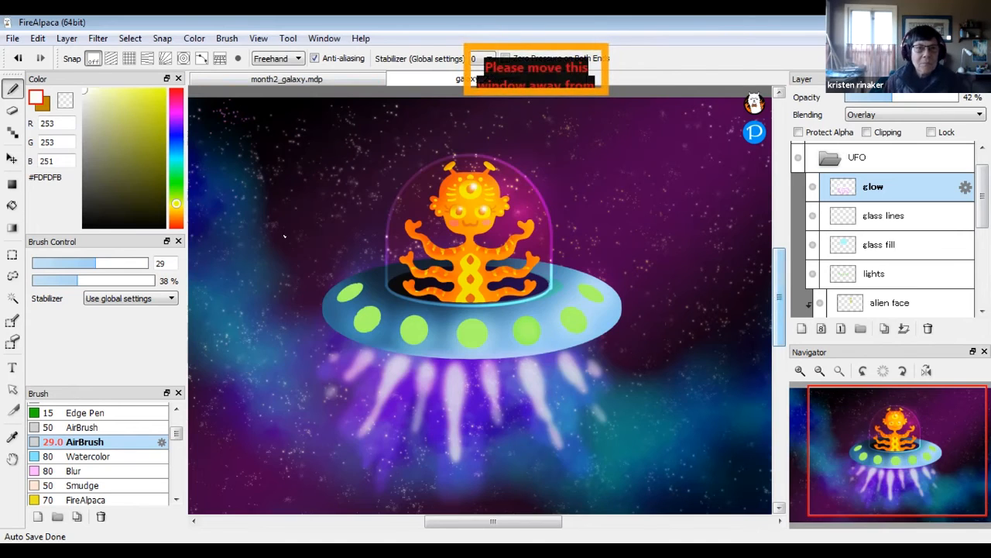
pyautogui.moveTo(780, 296); pyautogui.dragTo(780, 314)
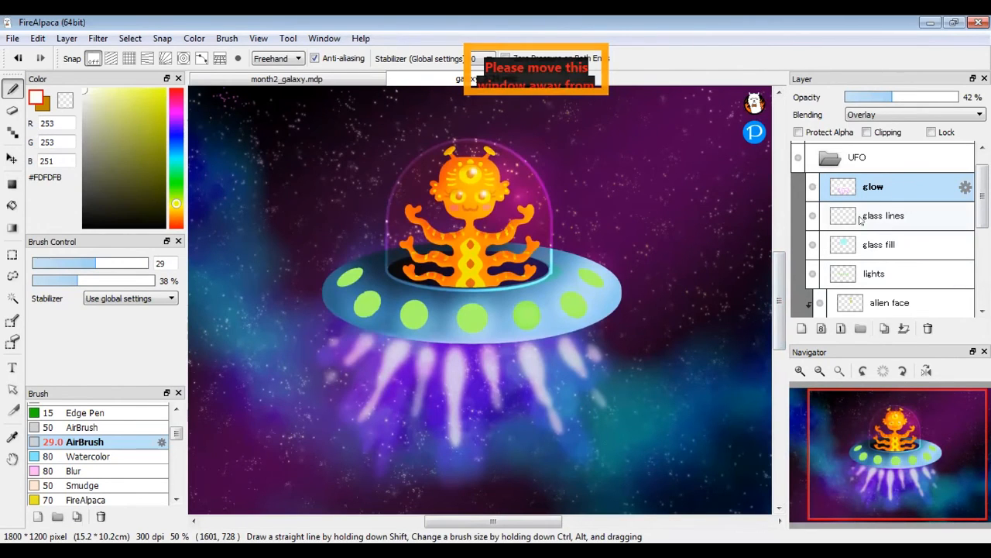
pyautogui.click(910, 96)
pyautogui.moveTo(910, 96)
pyautogui.mouseDown()
pyautogui.moveTo(921, 98)
pyautogui.moveTo(902, 97)
pyautogui.mouseUp()
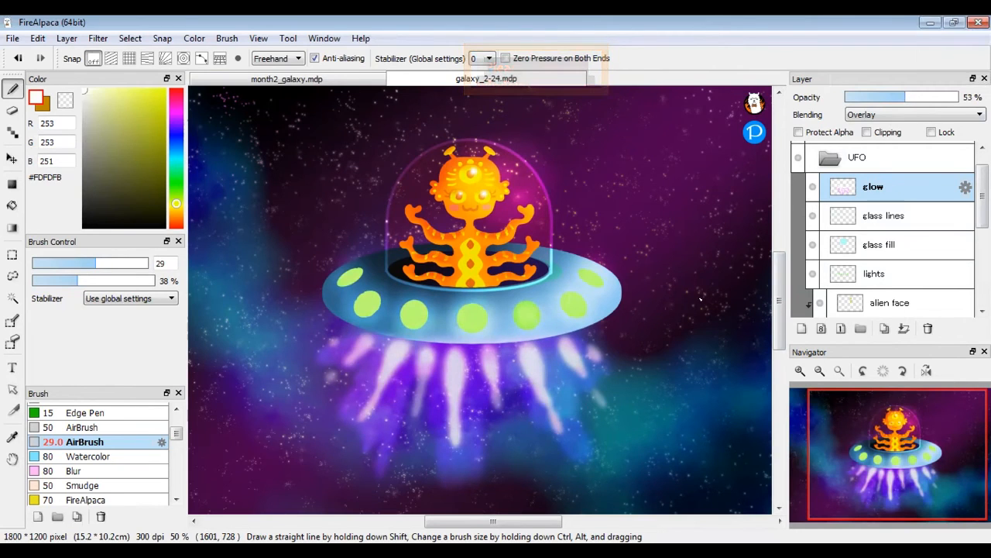
pyautogui.click(888, 98)
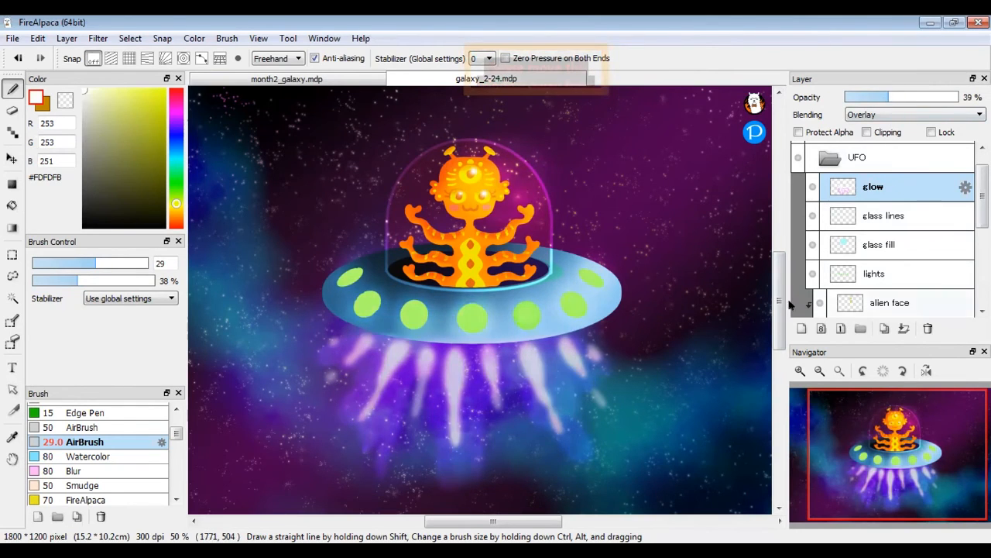
pyautogui.click(910, 97)
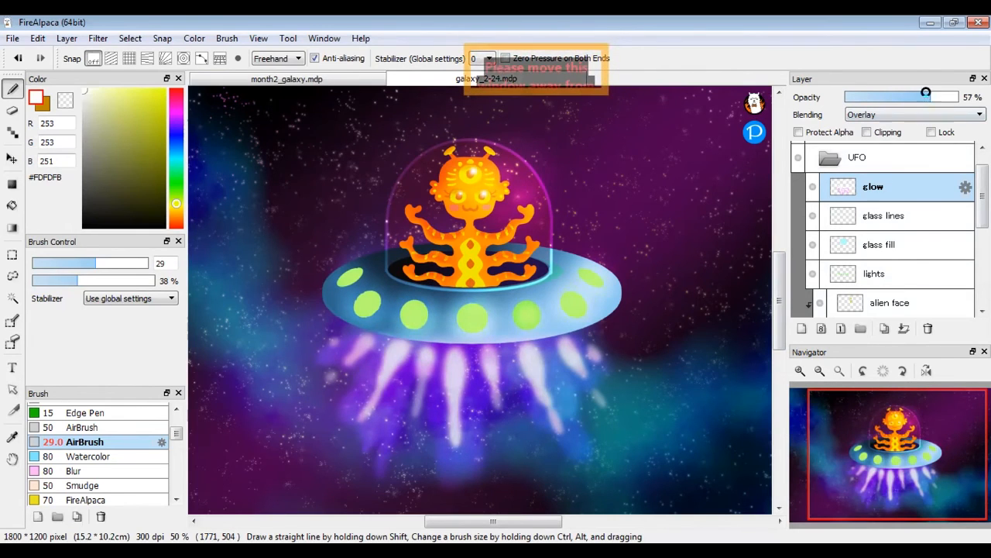
pyautogui.click(930, 97)
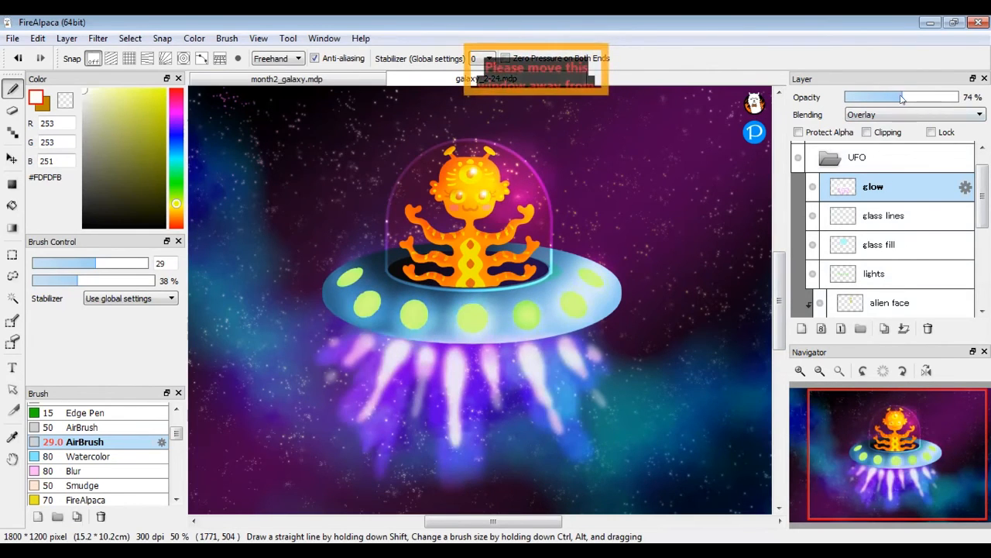
pyautogui.click(953, 98)
pyautogui.click(902, 98)
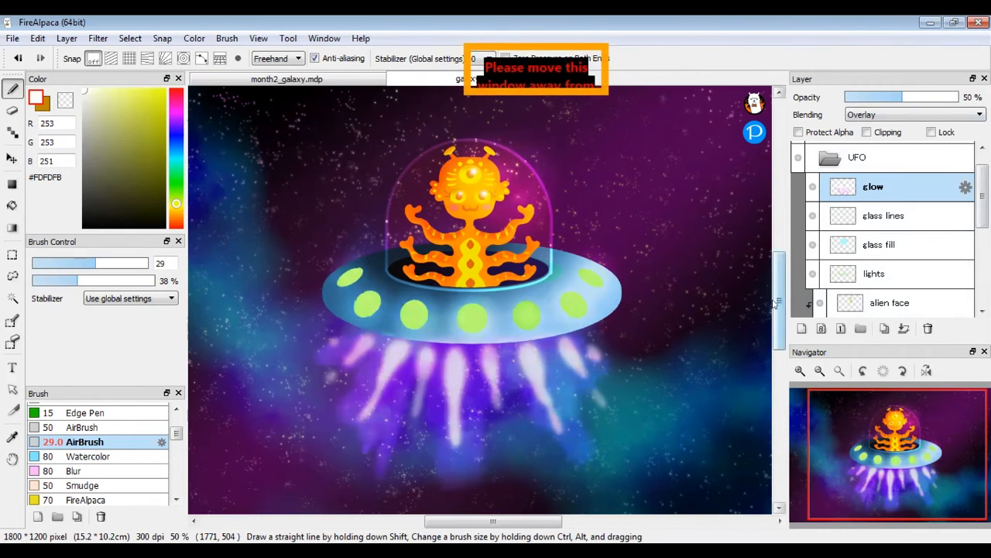
# Compare the painting with the example document month2_galaxy.mdp and return to galaxy_2-24.mdp.
pyautogui.scroll(2, 760, 333)
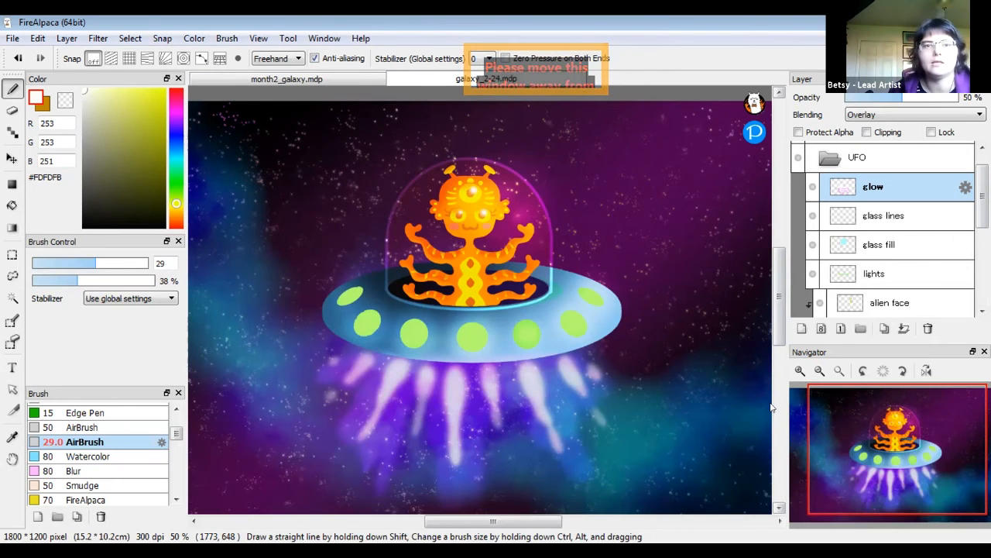
pyautogui.click(355, 79)
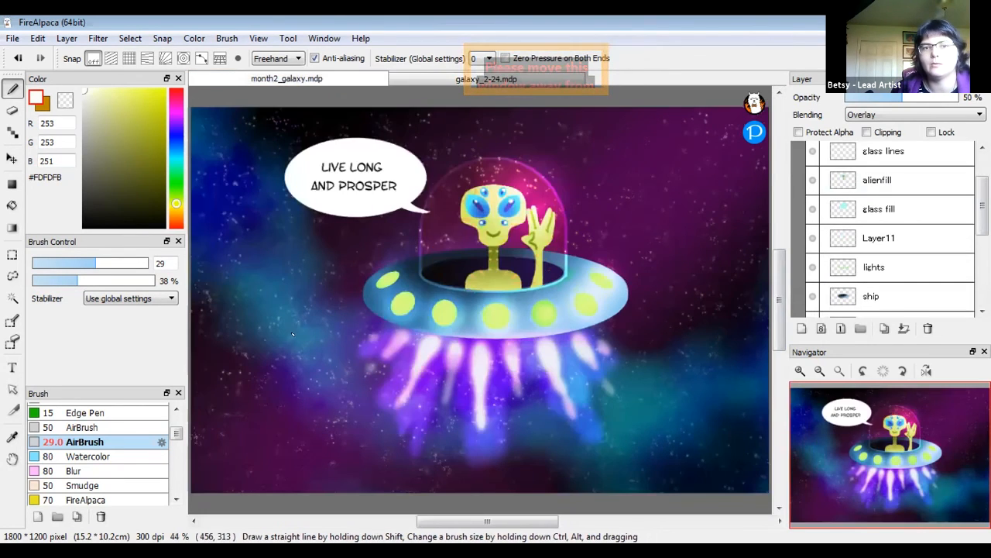
pyautogui.click(408, 78)
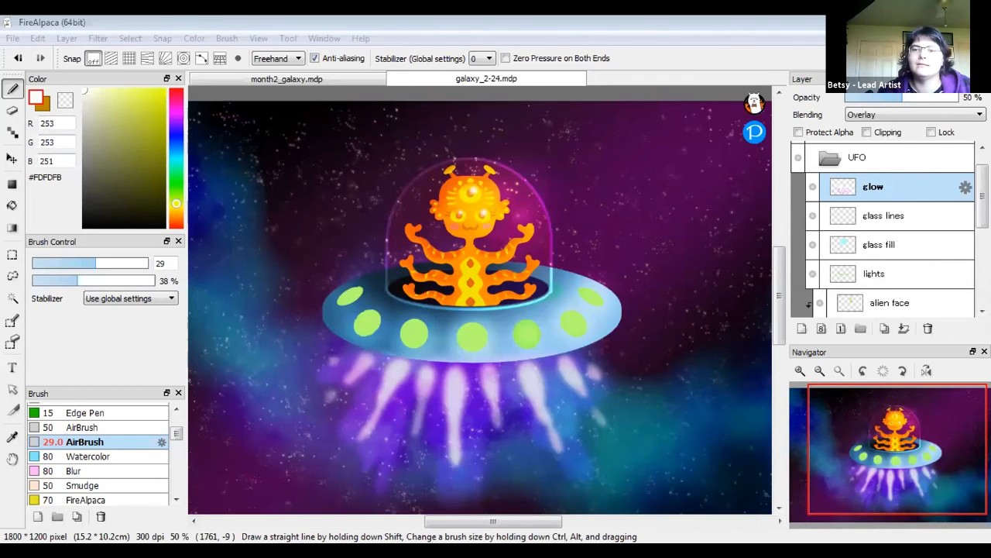
pyautogui.click(796, 375)
pyautogui.moveTo(781, 261); pyautogui.dragTo(781, 256)
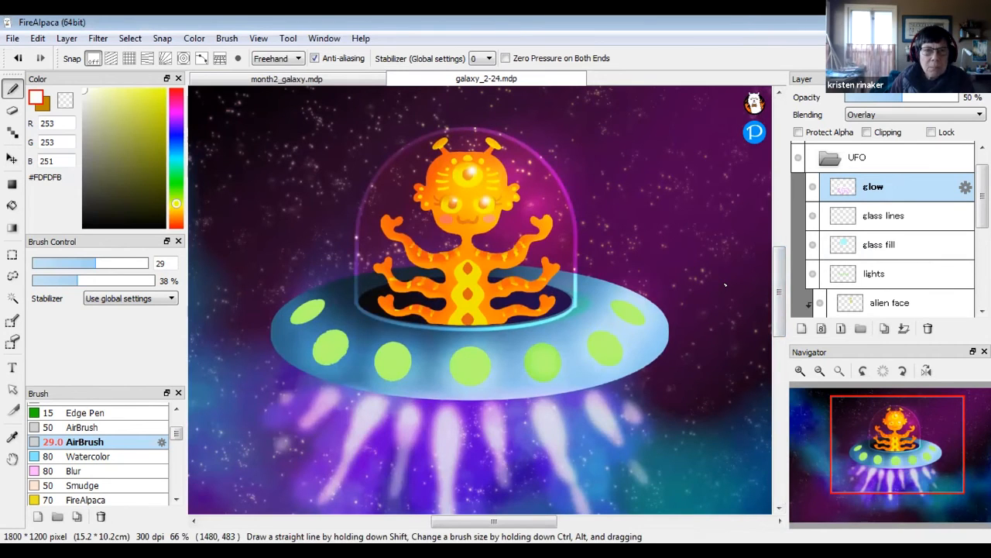
# Collapse the UFO folder and move the whole group about 232 px right and 36 px up on the canvas.
pyautogui.click(827, 157)
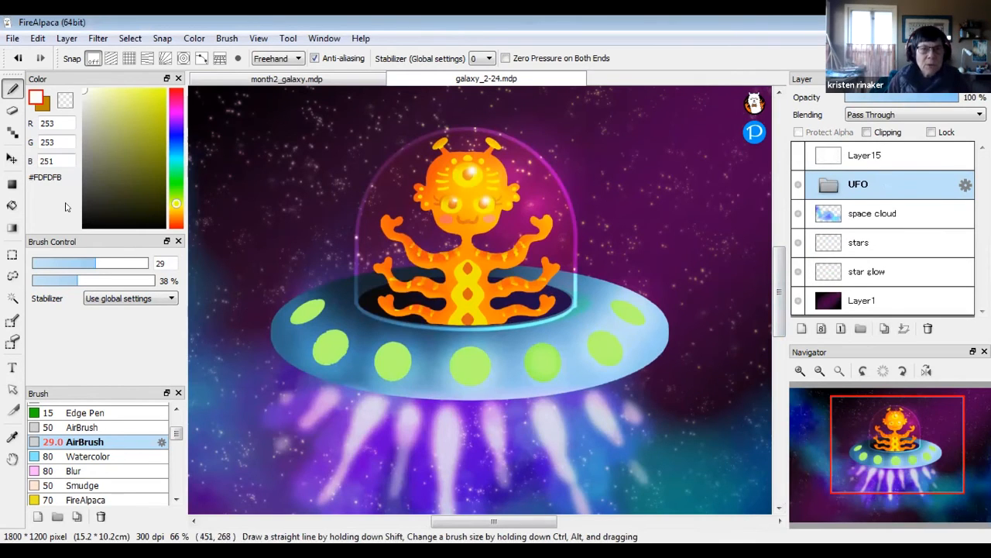
pyautogui.click(9, 158)
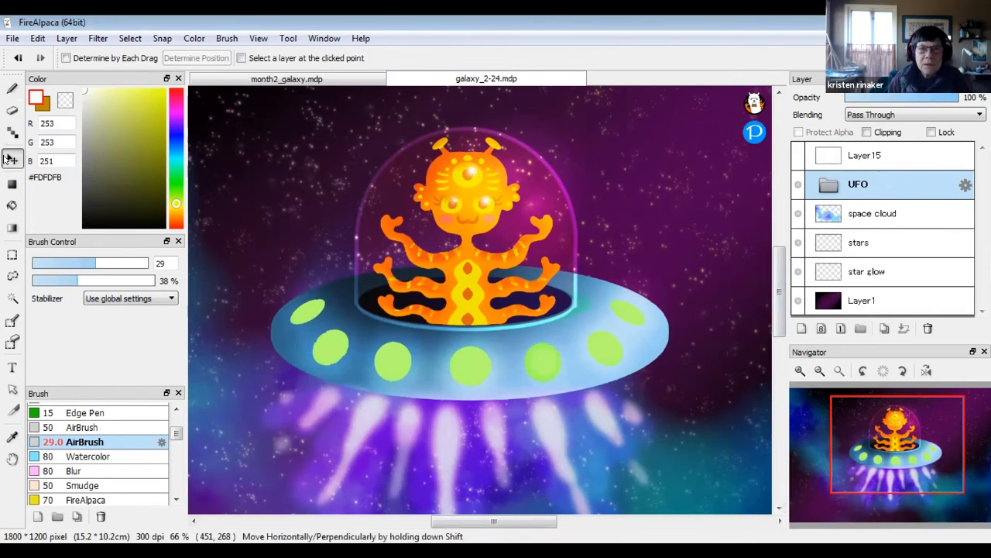
pyautogui.click(820, 370)
pyautogui.click(819, 370)
pyautogui.moveTo(515, 304); pyautogui.dragTo(557, 289)
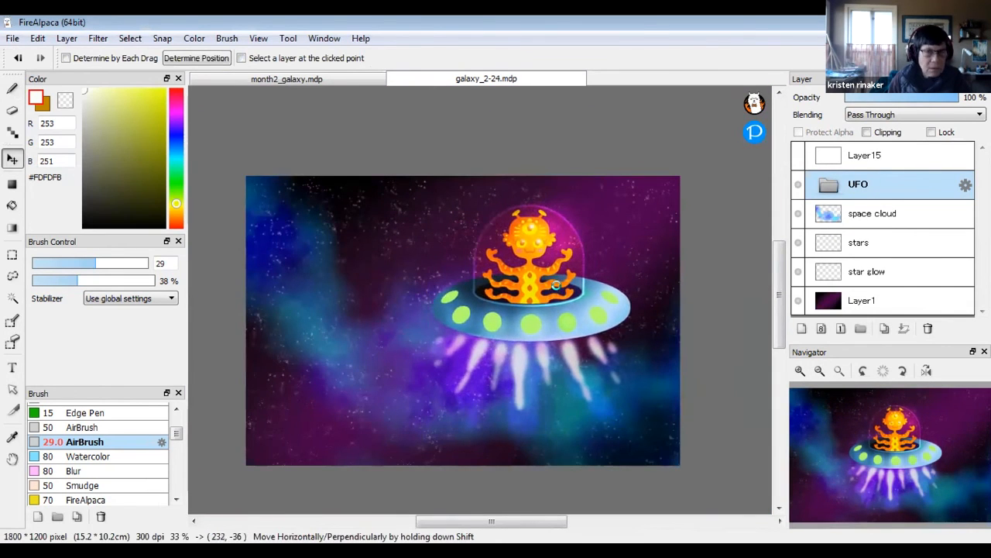
# Transform the UFO group, tilting it slightly counterclockwise and shifting it about 111 px left and 12 px up.
pyautogui.hotkey('ctrl', 't')
pyautogui.moveTo(687, 145); pyautogui.dragTo(660, 129)
pyautogui.moveTo(539, 271); pyautogui.dragTo(511, 269)
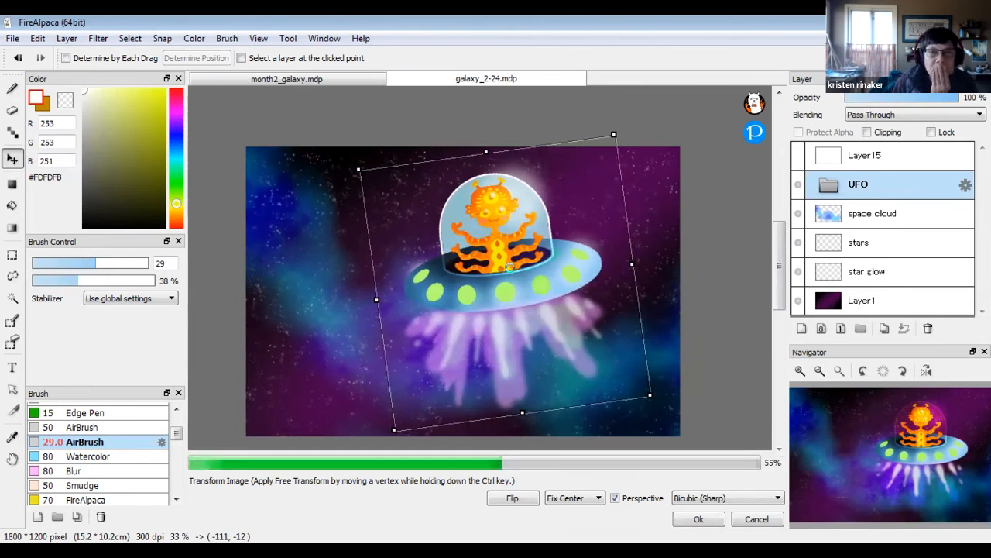
# Brighten the ship's green lights by setting Brightness to +6 for the lights layer in the Hue Saturation Brightness adjustment.
pyautogui.click(799, 370)
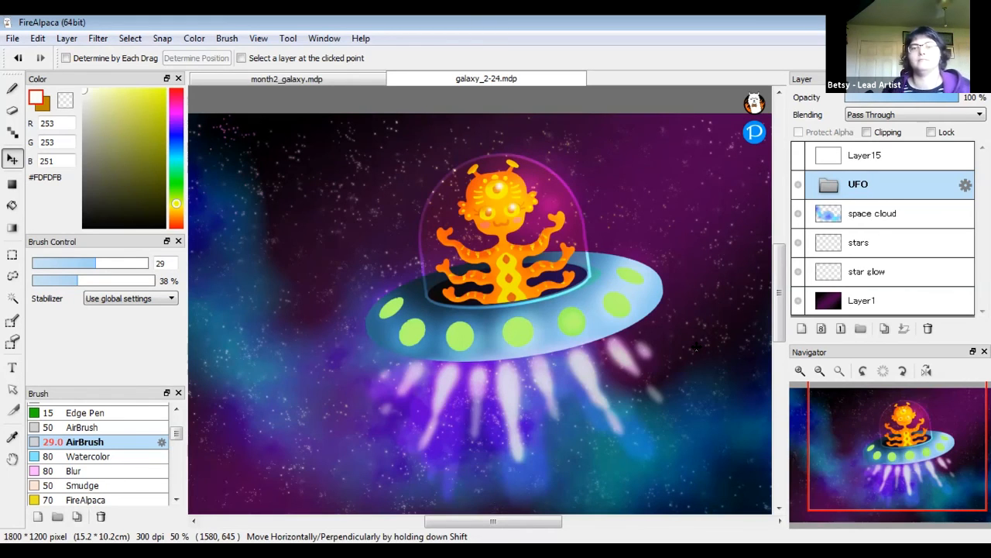
pyautogui.click(829, 184)
pyautogui.scroll(-2, 922, 225)
pyautogui.click(907, 244)
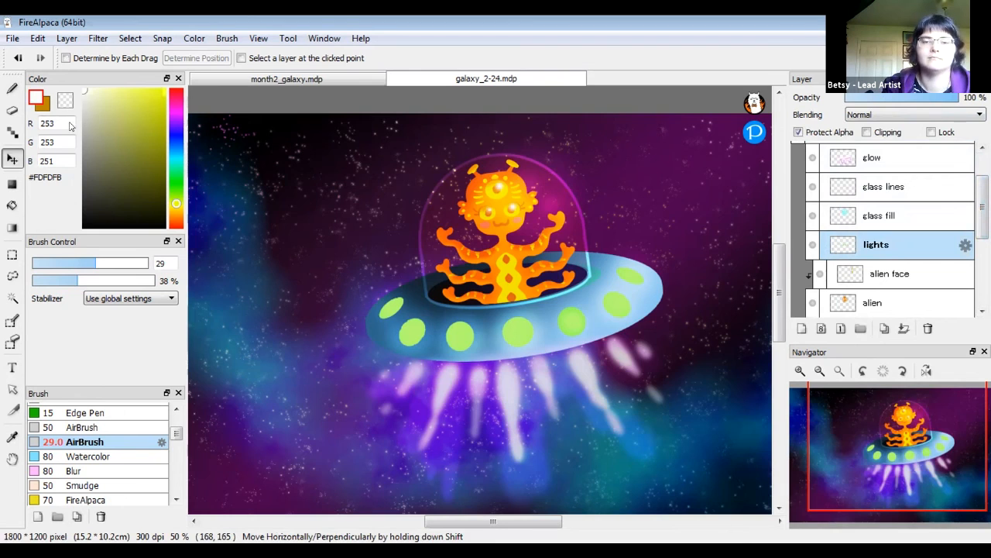
pyautogui.hotkey('ctrl', 'u')
pyautogui.moveTo(781, 284)
pyautogui.mouseDown()
pyautogui.moveTo(725, 286)
pyautogui.moveTo(788, 286)
pyautogui.mouseUp()
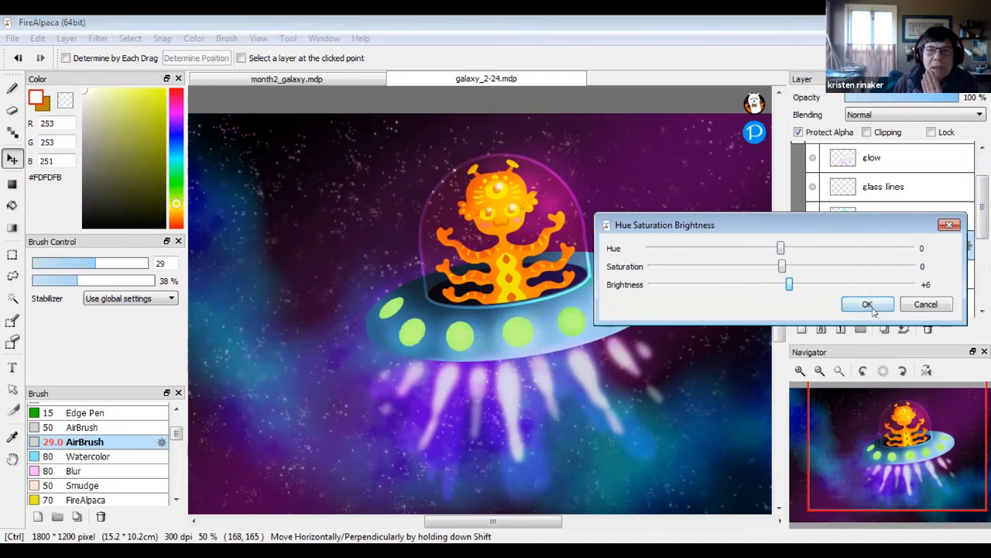
pyautogui.click(867, 305)
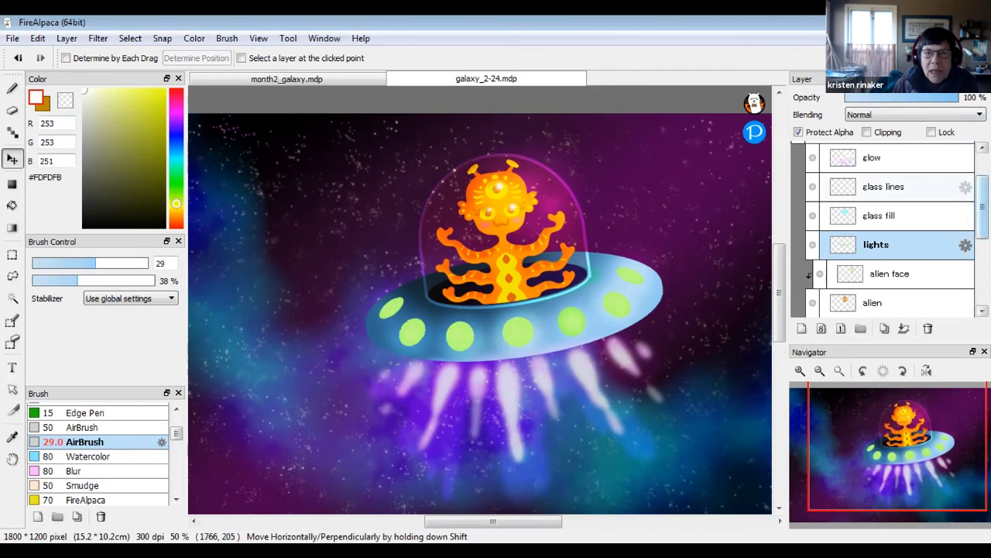
# Raise the opacity of the glow layer in the UFO folder to 59%.
pyautogui.scroll(2, 835, 158)
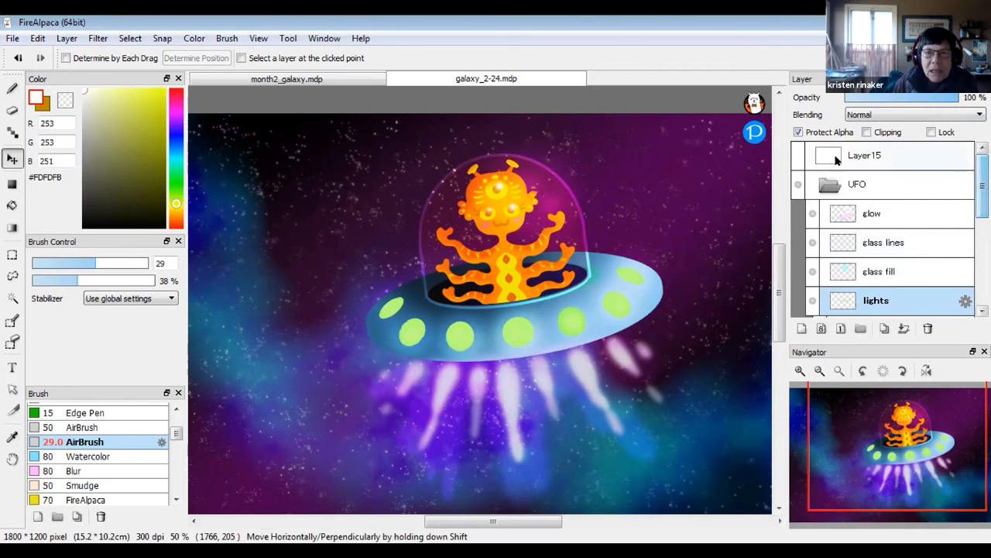
pyautogui.click(873, 222)
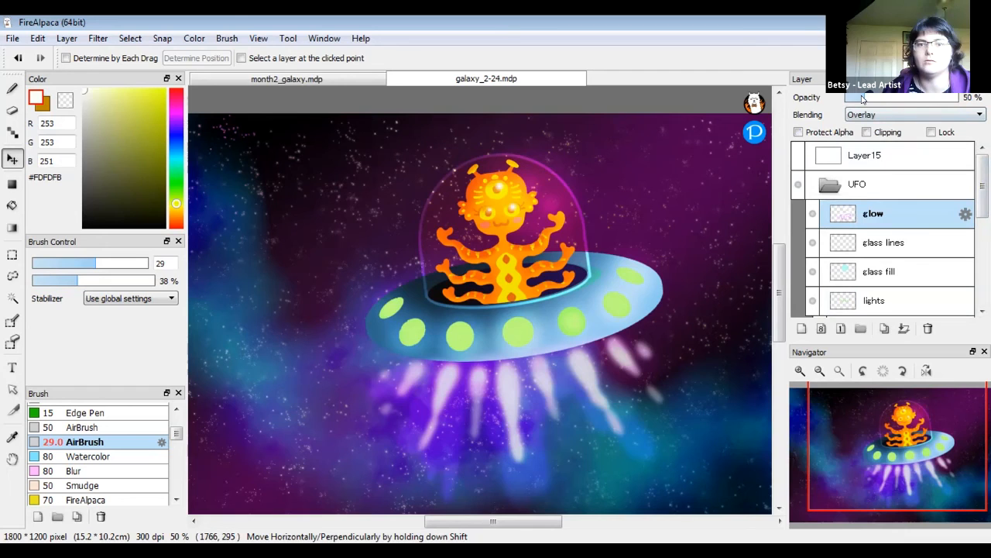
pyautogui.moveTo(911, 97)
pyautogui.mouseDown()
pyautogui.moveTo(957, 99)
pyautogui.moveTo(898, 99)
pyautogui.moveTo(960, 99)
pyautogui.moveTo(910, 99)
pyautogui.mouseUp()
pyautogui.click(888, 242)
pyautogui.click(872, 214)
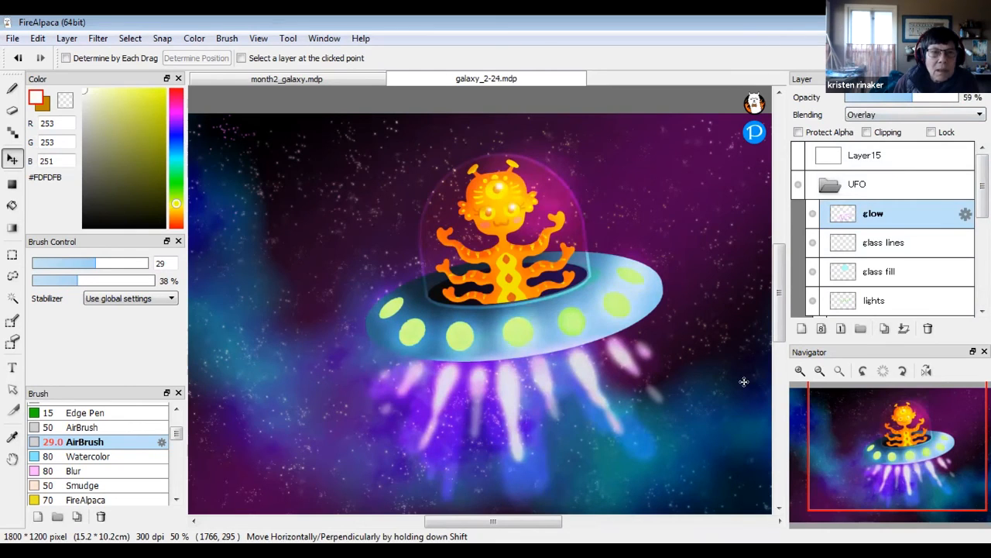
# Collapse the UFO folder and add a new layer named balloon above Layer15.
pyautogui.click(833, 185)
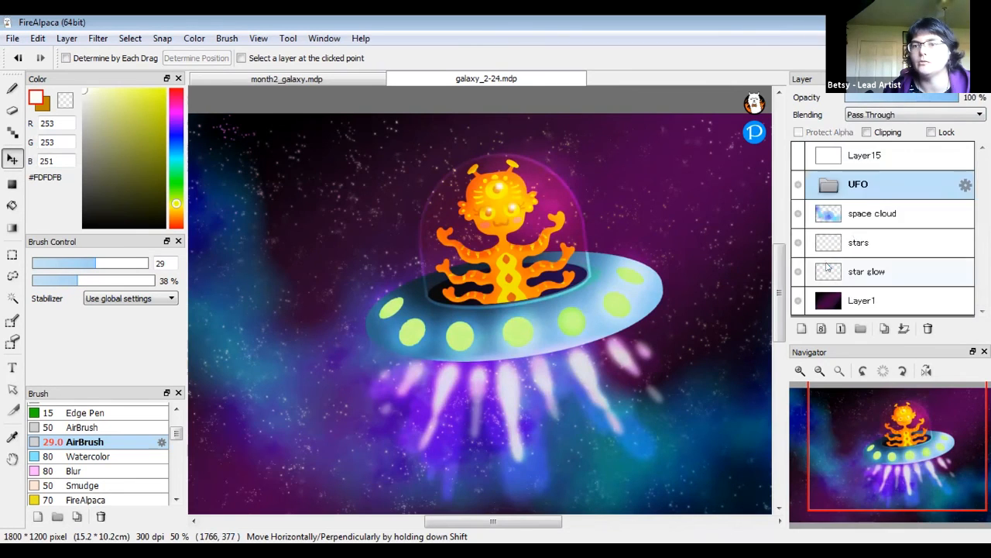
pyautogui.click(875, 155)
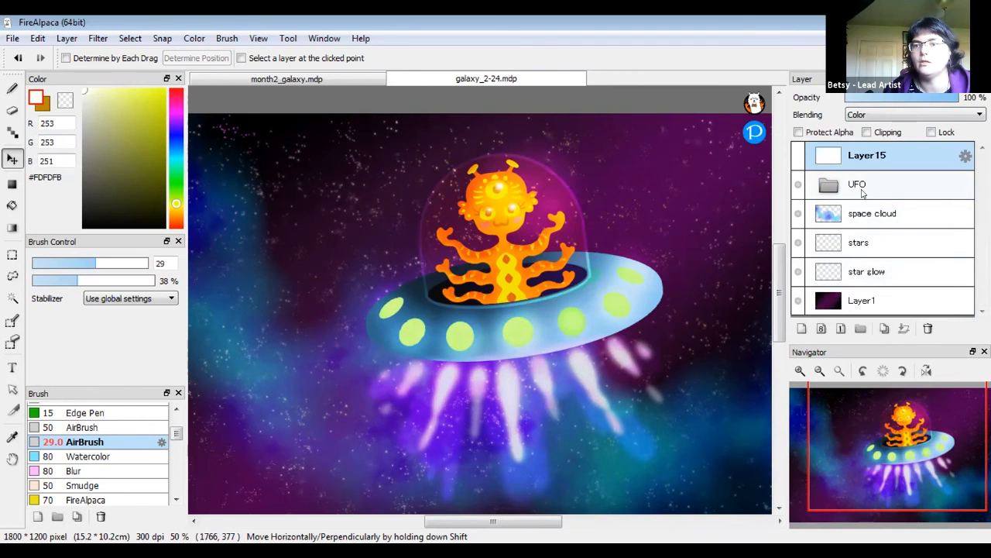
pyautogui.click(802, 327)
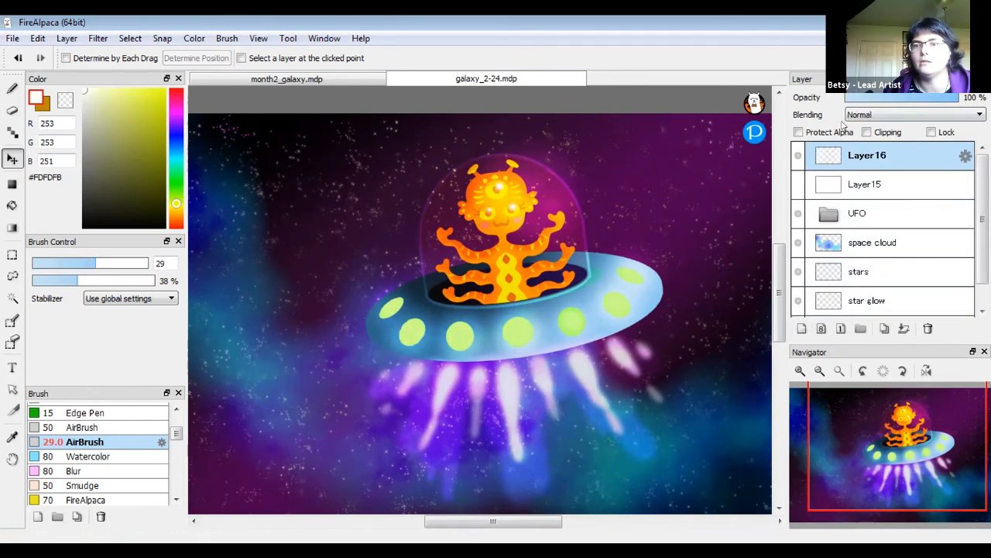
pyautogui.doubleClick(873, 158)
pyautogui.write('b')
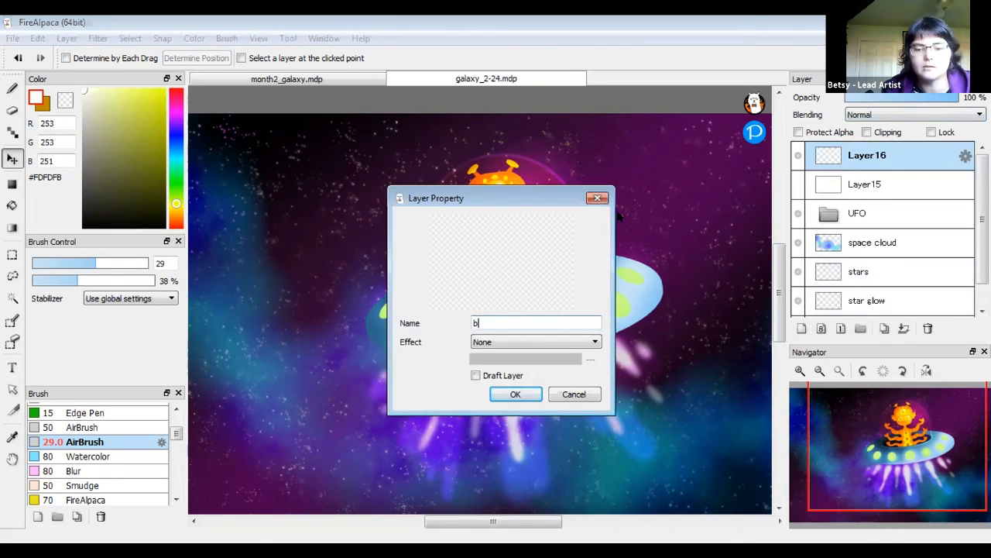
pyautogui.write('alloon')
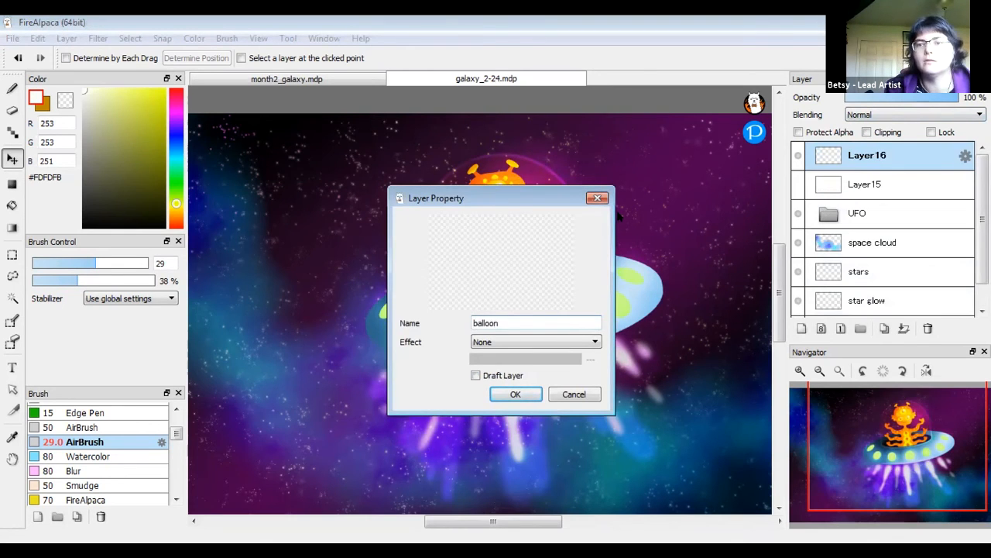
pyautogui.press('Return')
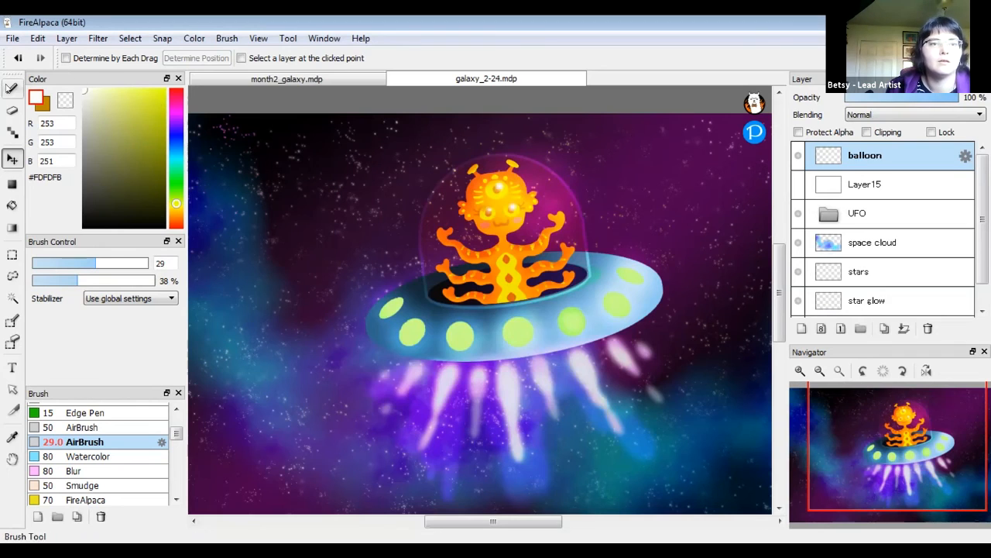
# Set the Brush tool to Ellipse, try an AirBrush ellipse in the dark sky beside the dome, and undo it.
pyautogui.click(9, 87)
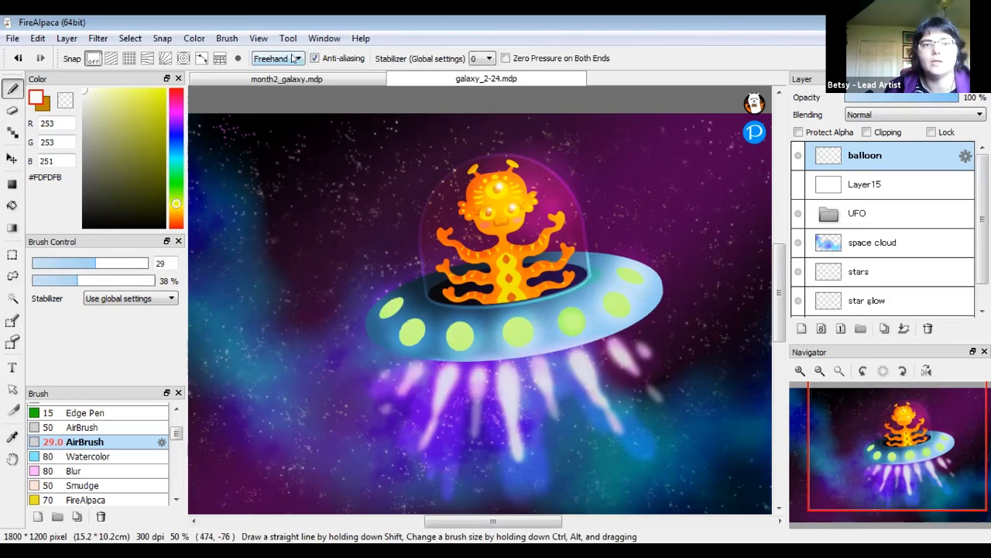
pyautogui.click(294, 58)
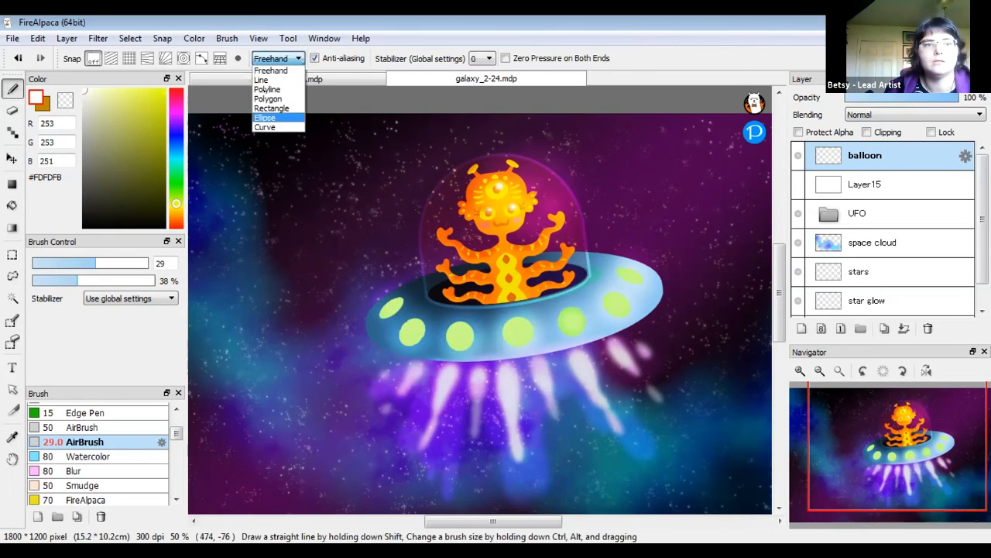
pyautogui.click(267, 117)
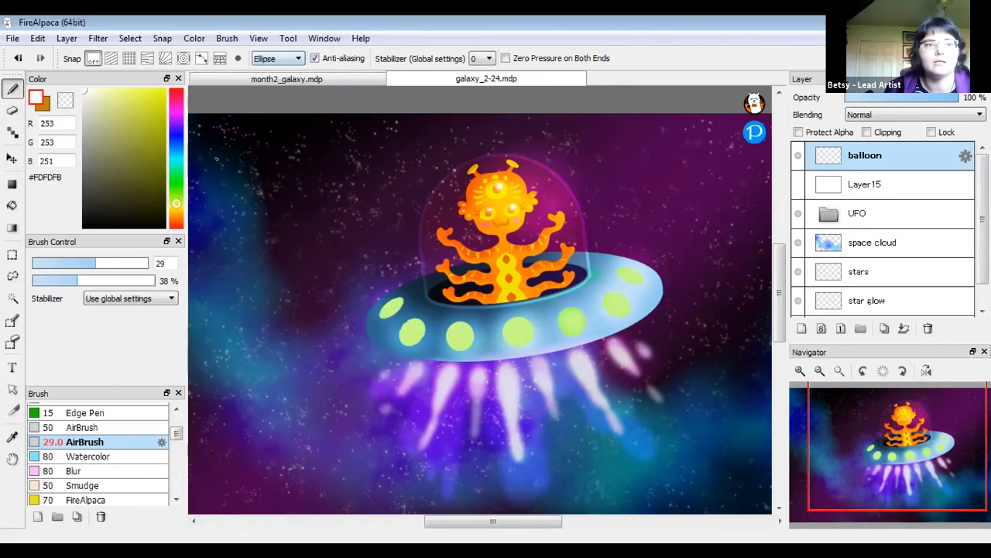
pyautogui.moveTo(263, 154)
pyautogui.mouseDown()
pyautogui.moveTo(292, 188)
pyautogui.moveTo(396, 238)
pyautogui.mouseUp()
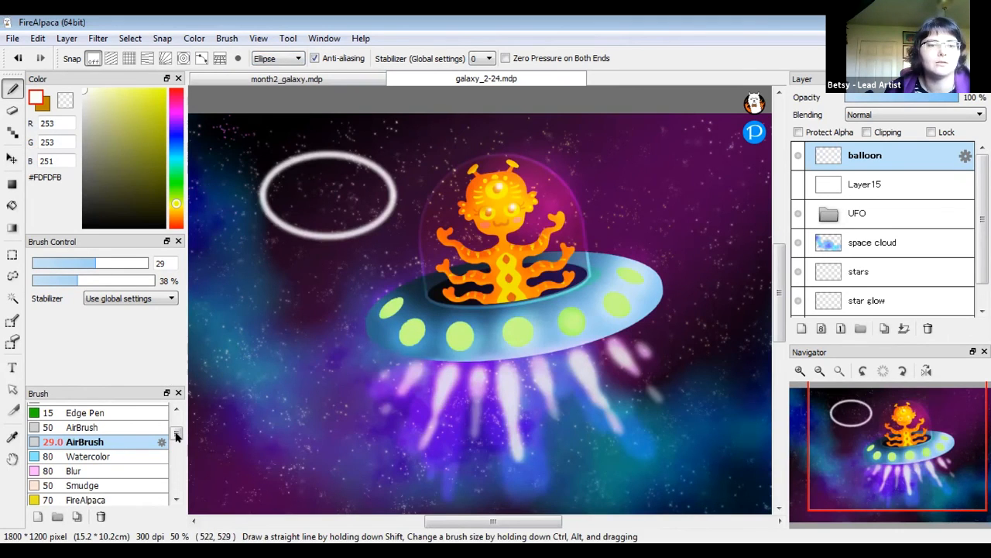
pyautogui.hotkey('ctrl', 'z')
# Draw an off-white ellipse outline in the sky left of the dome using the Pen brush at size 6.
pyautogui.moveTo(176, 436); pyautogui.dragTo(177, 420)
pyautogui.click(104, 426)
pyautogui.moveTo(172, 263); pyautogui.dragTo(136, 266)
pyautogui.write('6')
pyautogui.press('Return')
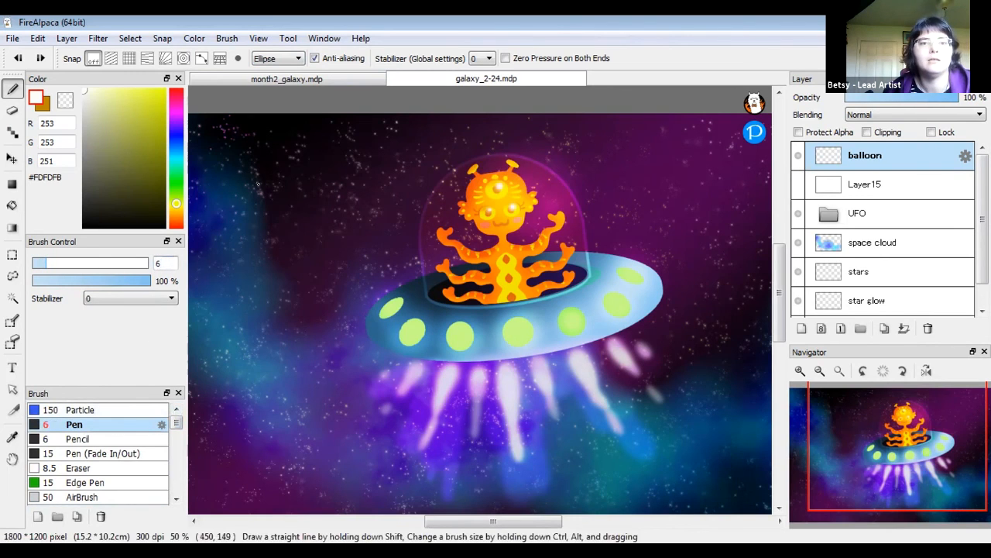
pyautogui.moveTo(240, 160); pyautogui.dragTo(365, 236)
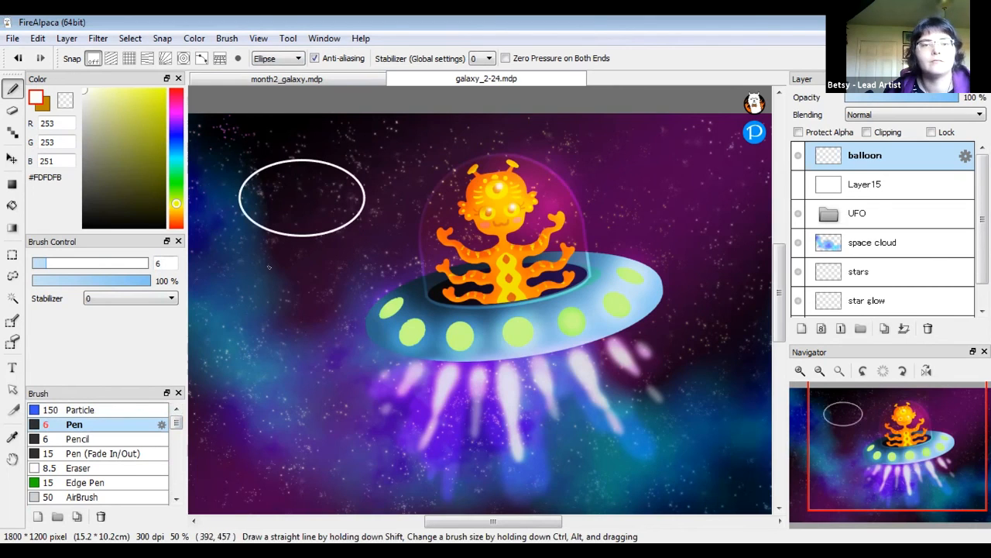
# Fill the ellipse with the off-white color and move it slightly right and up, closer to the alien's dome.
pyautogui.press('g')
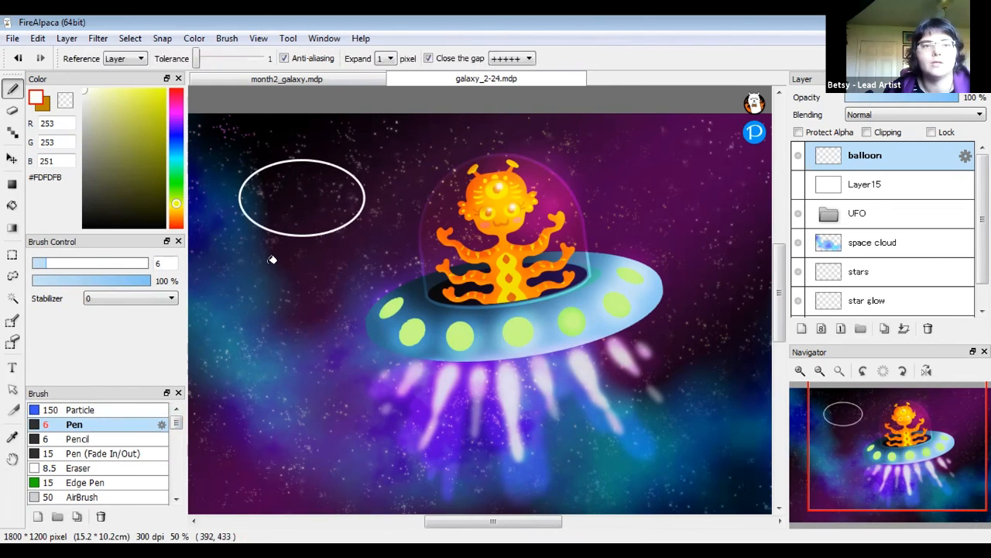
pyautogui.click(299, 190)
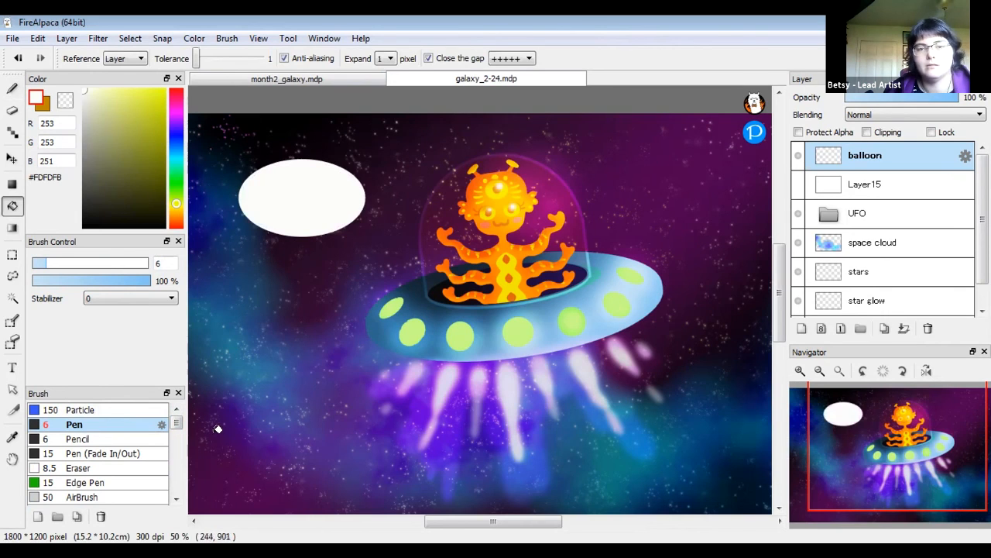
pyautogui.click(12, 158)
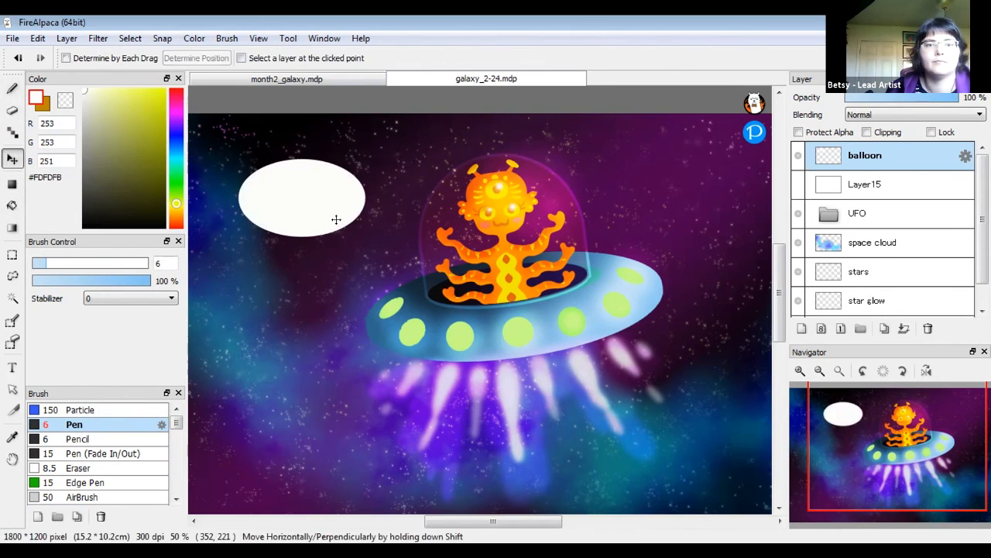
pyautogui.moveTo(324, 208); pyautogui.dragTo(363, 196)
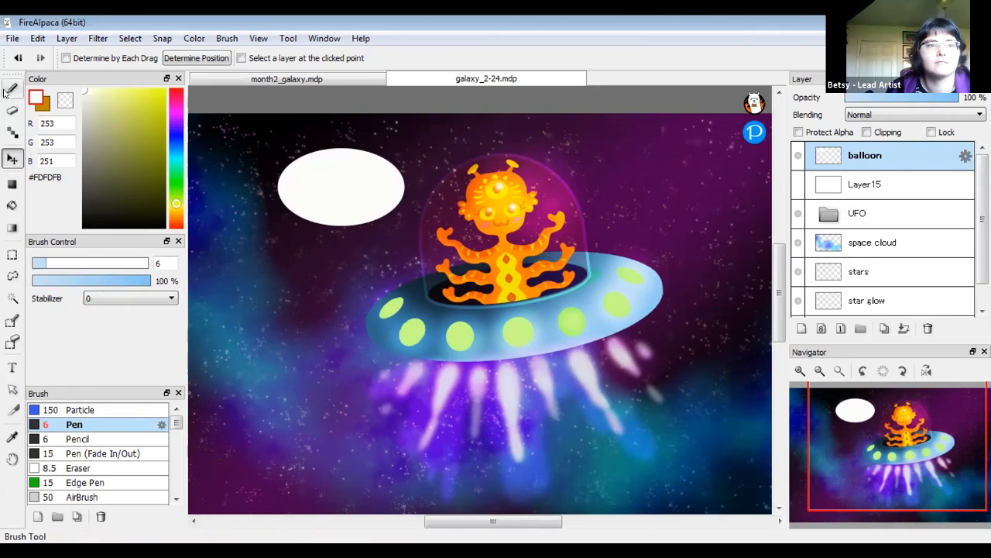
# Draw a freehand curved tail from the balloon's lower right edge toward the alien, fill it off-white, and trim its tip with the 8.5 Eraser.
pyautogui.click(800, 371)
pyautogui.click(800, 371)
pyautogui.moveTo(430, 191); pyautogui.dragTo(527, 276)
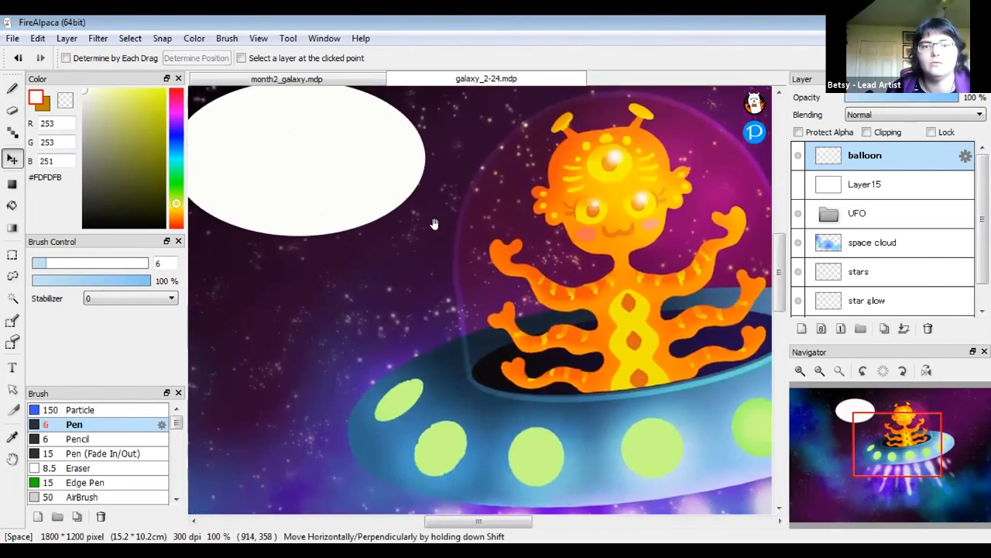
pyautogui.click(11, 88)
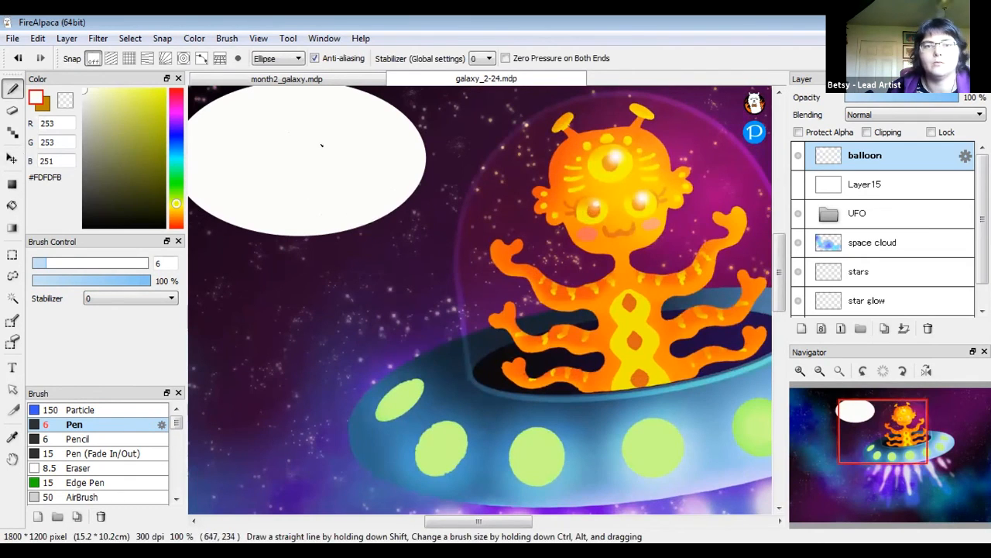
pyautogui.click(271, 57)
pyautogui.click(273, 72)
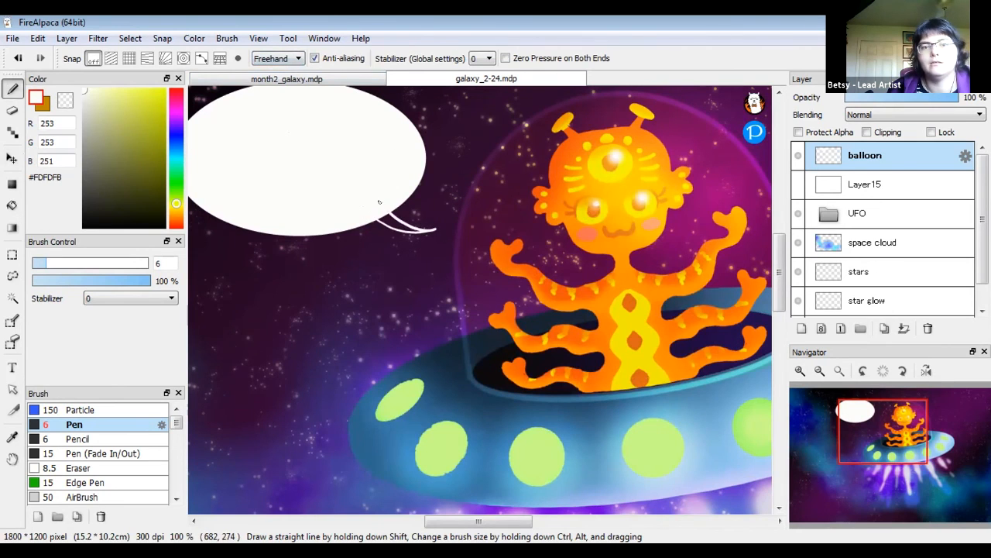
pyautogui.press('g')
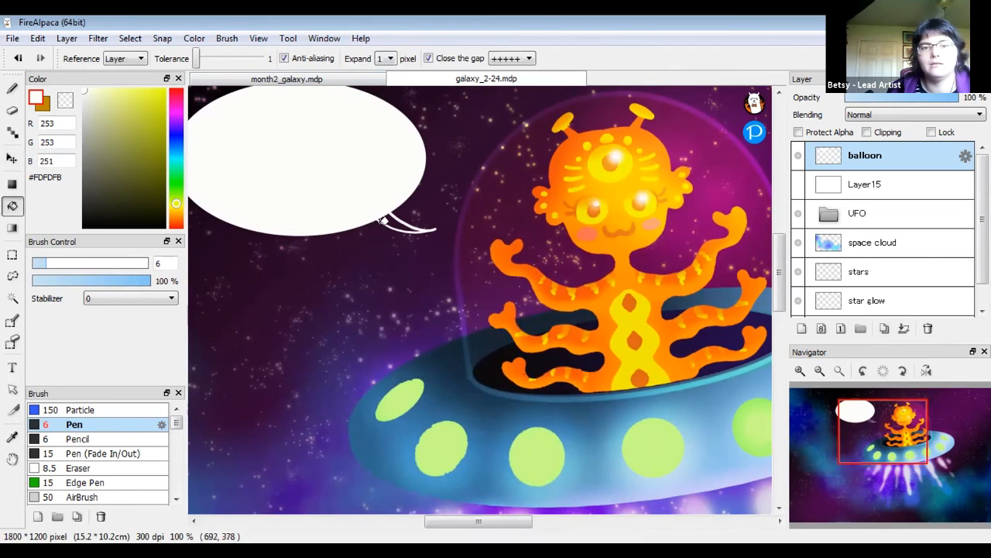
pyautogui.click(387, 219)
pyautogui.press('b')
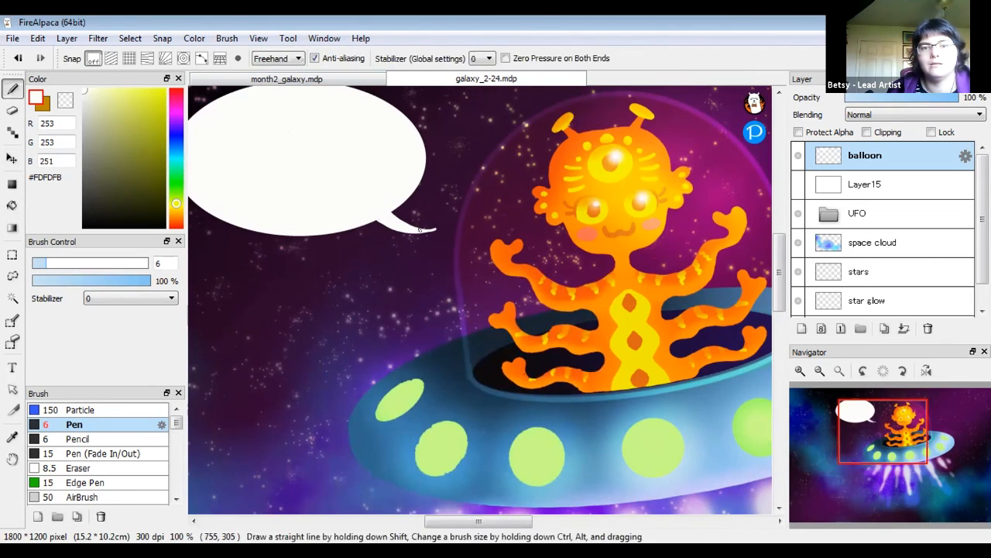
pyautogui.click(12, 110)
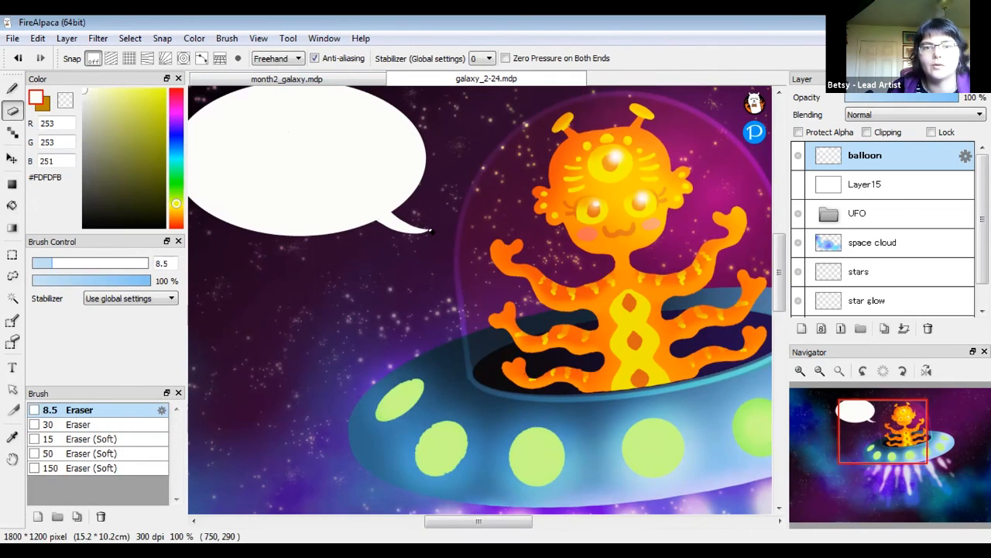
# Place text reading "Hello, earthlings!" on the speech balloon.
pyautogui.click(819, 370)
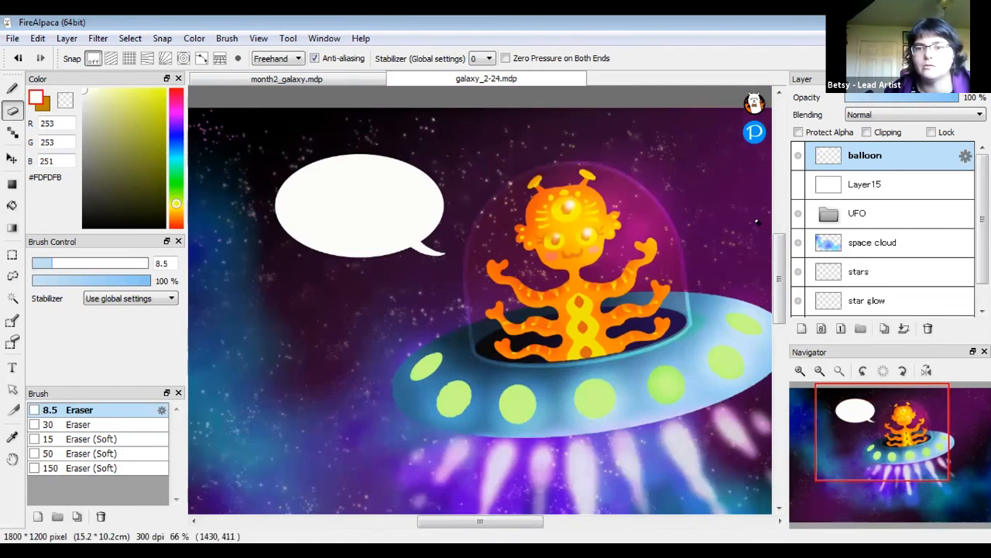
pyautogui.scroll(1, 780, 273)
pyautogui.moveTo(781, 274); pyautogui.dragTo(781, 276)
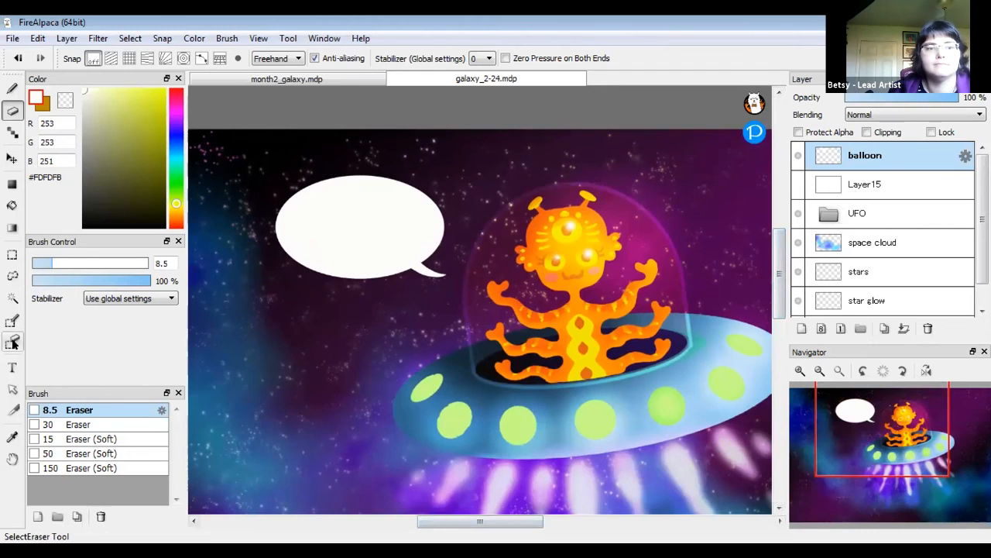
pyautogui.click(12, 369)
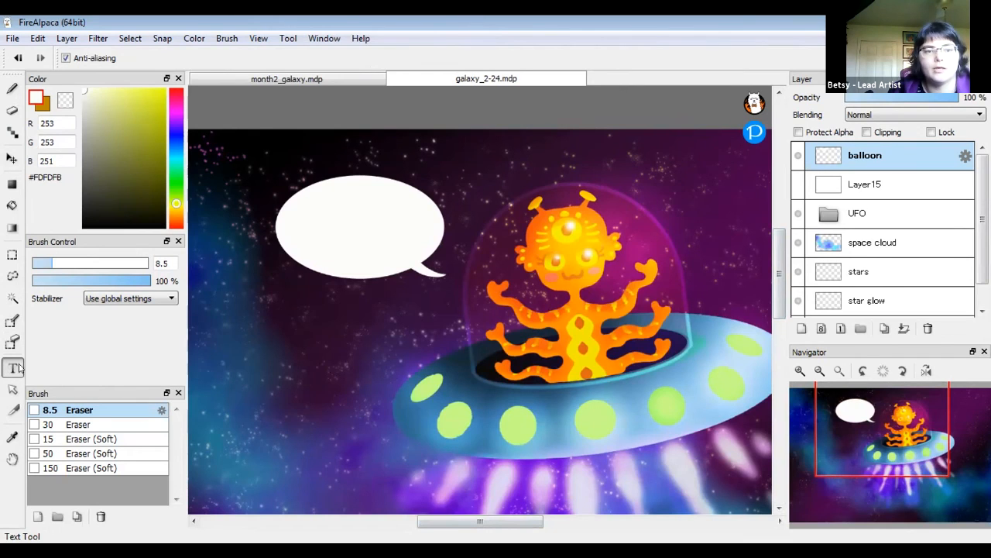
pyautogui.click(347, 220)
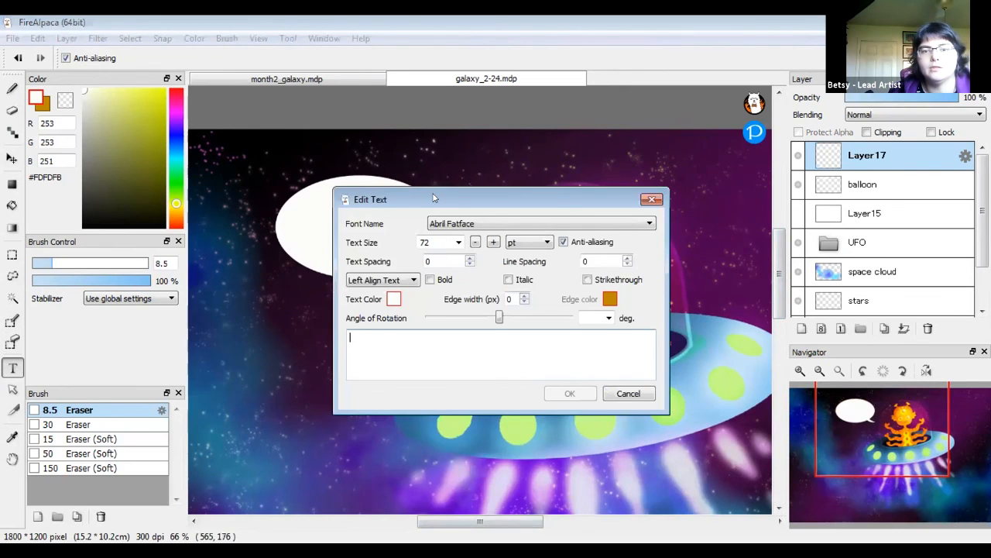
pyautogui.moveTo(433, 194); pyautogui.dragTo(578, 165)
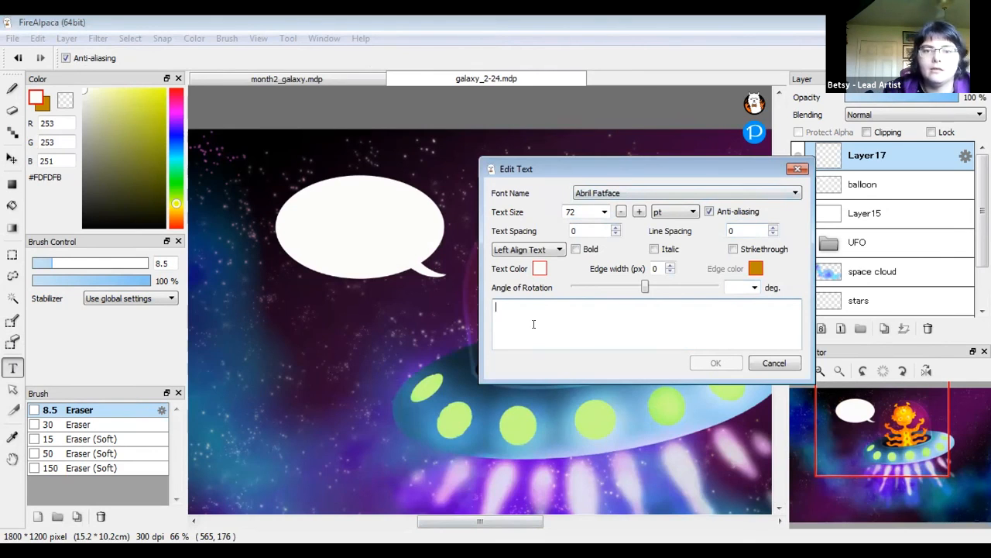
pyautogui.write('Hello, earth!')
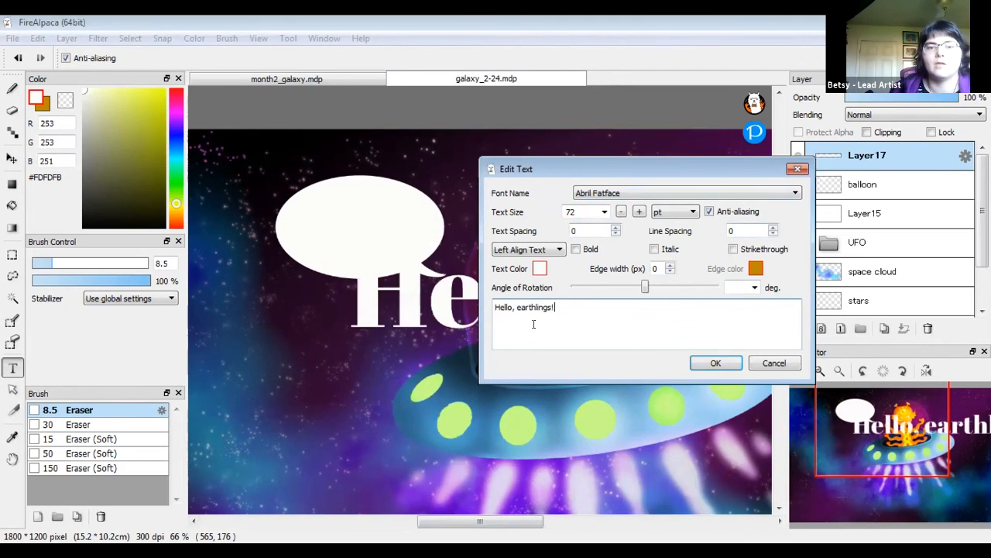
# Change the text color of the greeting to black (#000000).
pyautogui.moveTo(595, 169); pyautogui.dragTo(436, 377)
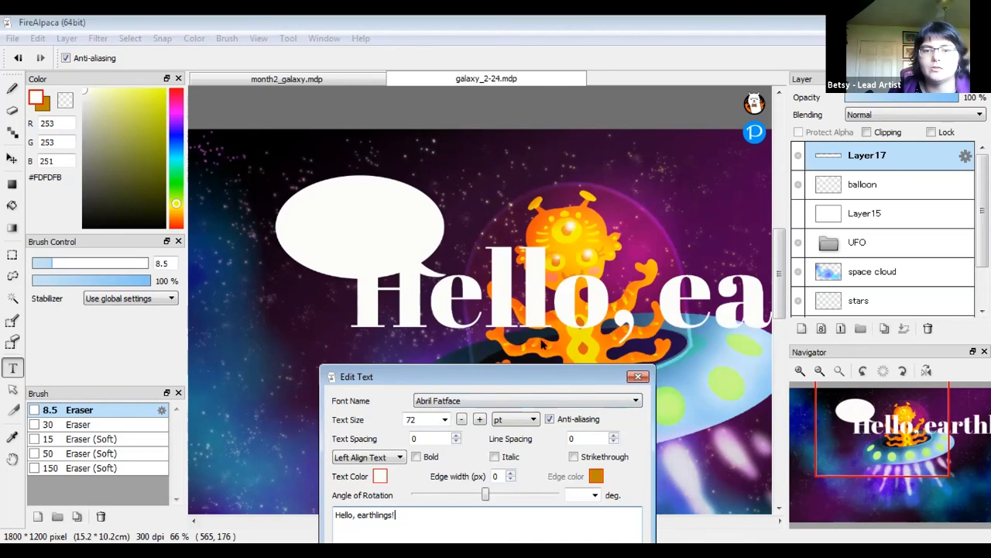
pyautogui.moveTo(481, 377); pyautogui.dragTo(660, 237)
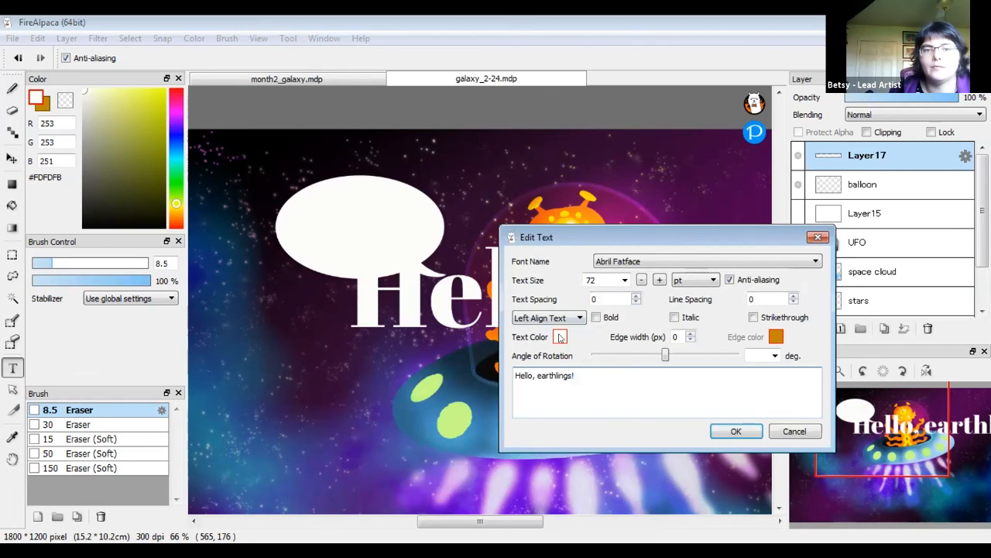
pyautogui.click(560, 338)
pyautogui.click(324, 165)
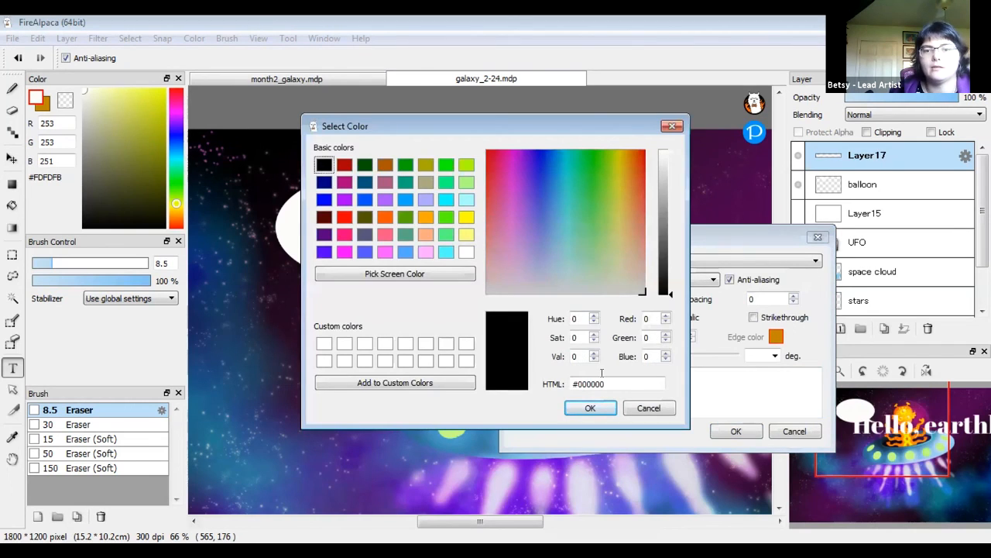
pyautogui.click(586, 411)
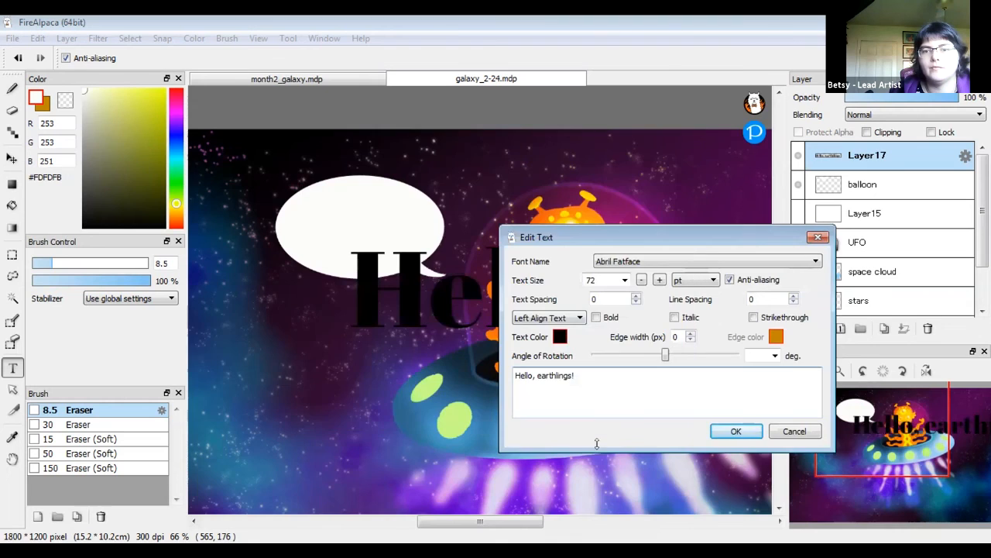
# Set the greeting's text size to 14 pt.
pyautogui.click(624, 280)
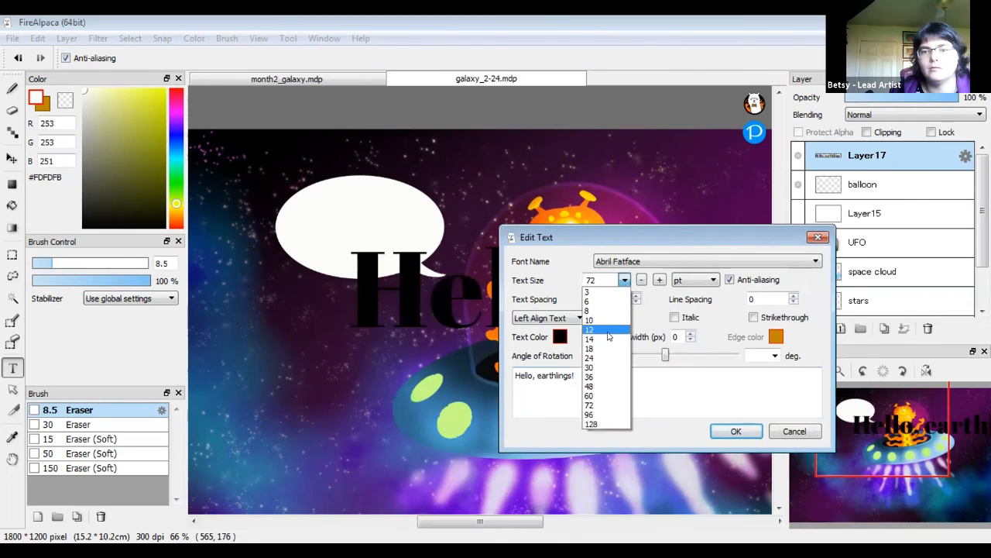
pyautogui.click(608, 337)
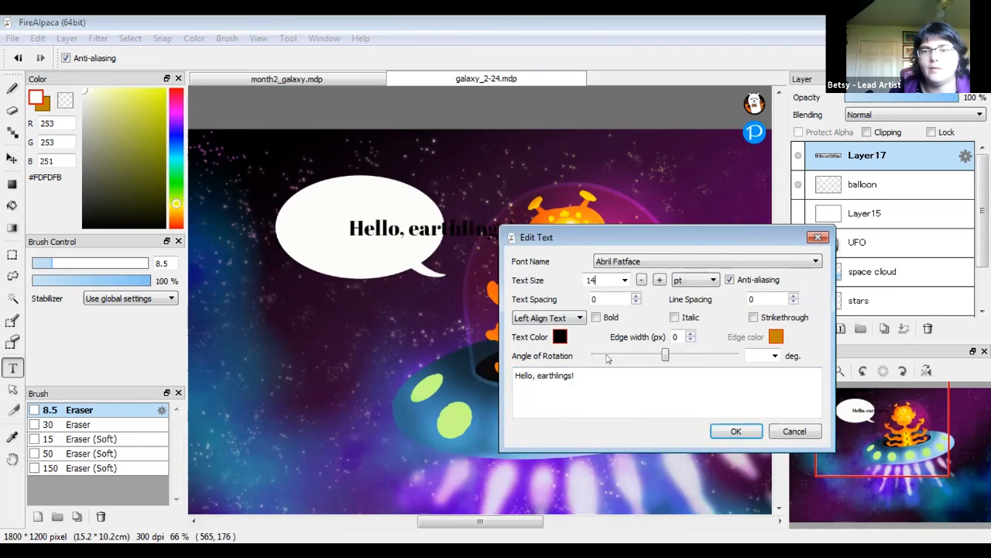
# Try the Tunga and Browallia New fonts on the greeting.
pyautogui.click(769, 267)
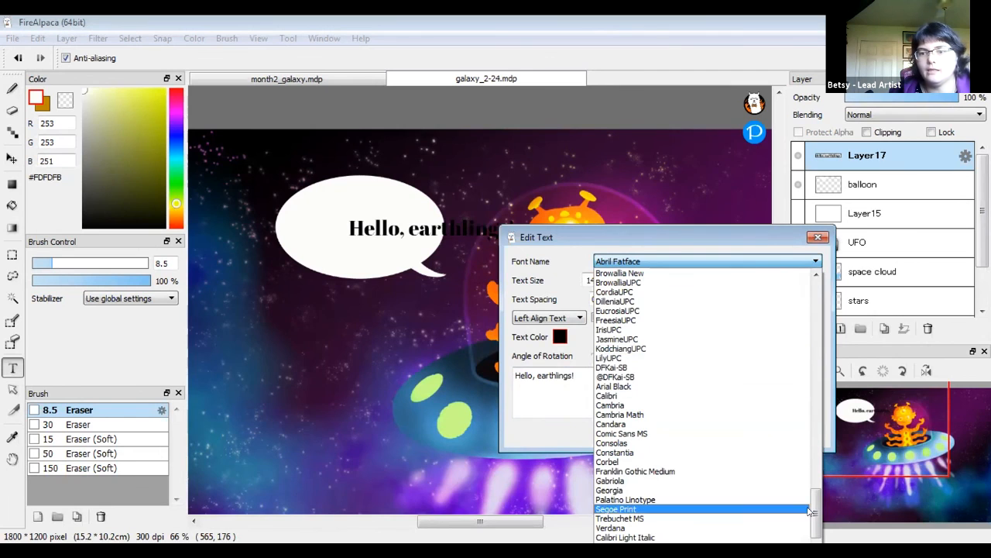
pyautogui.moveTo(814, 520); pyautogui.dragTo(815, 443)
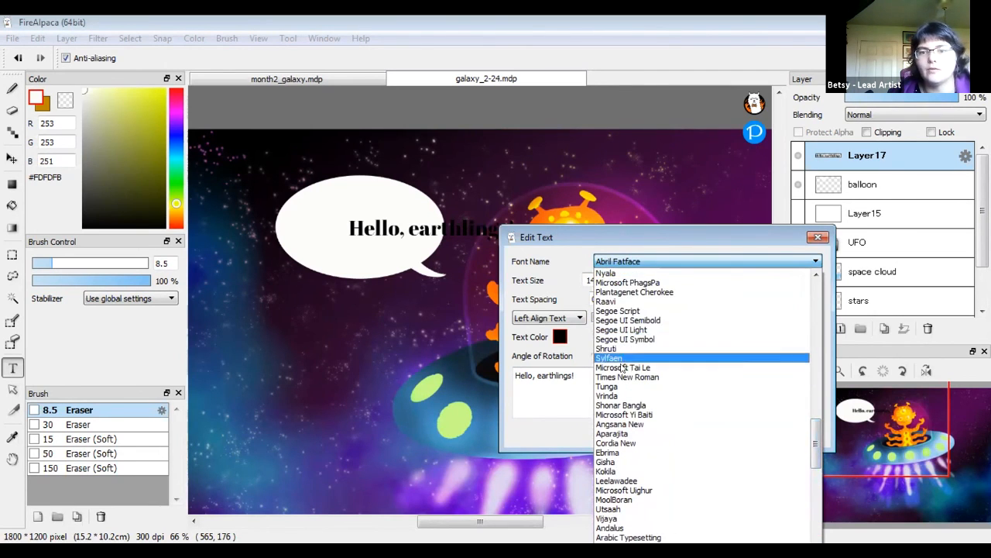
pyautogui.moveTo(817, 442)
pyautogui.mouseDown()
pyautogui.moveTo(827, 380)
pyautogui.moveTo(816, 377)
pyautogui.moveTo(817, 352)
pyautogui.moveTo(806, 440)
pyautogui.mouseUp()
pyautogui.scroll(-2, 805, 442)
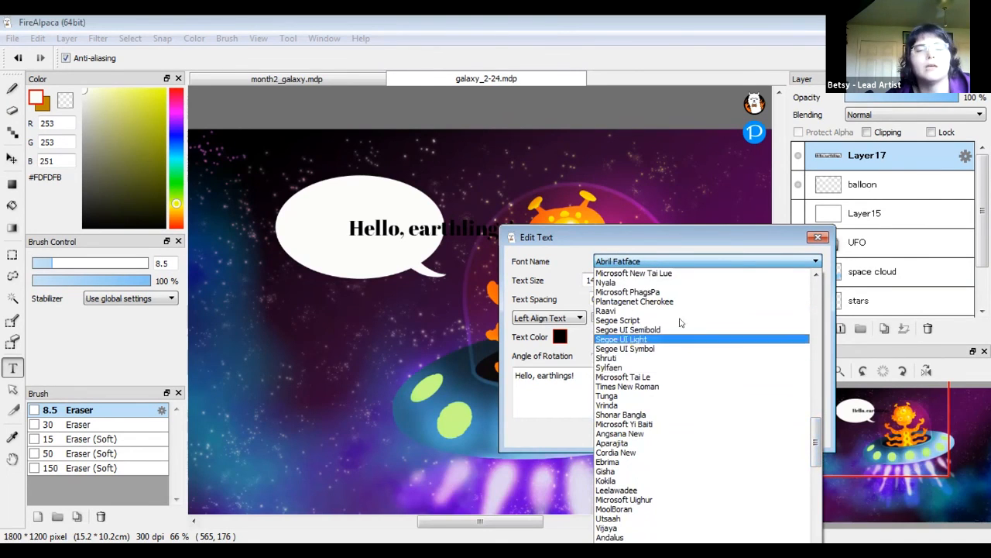
pyautogui.click(634, 396)
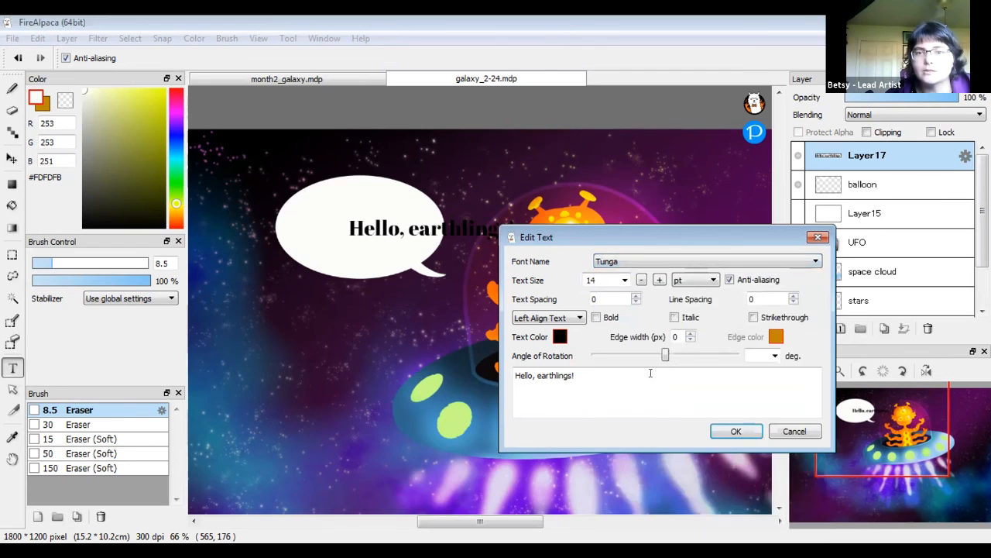
pyautogui.click(731, 261)
pyautogui.scroll(-10, 665, 418)
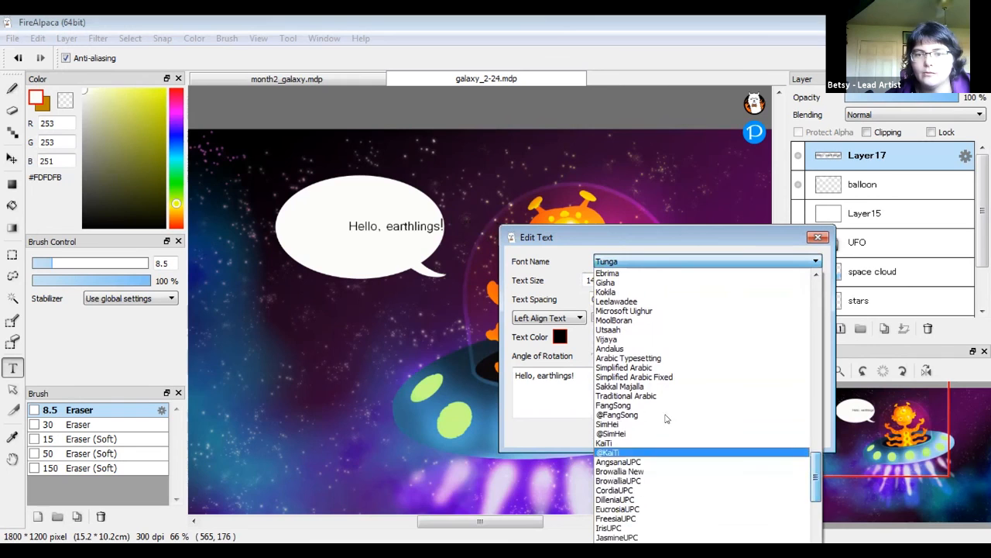
pyautogui.click(635, 471)
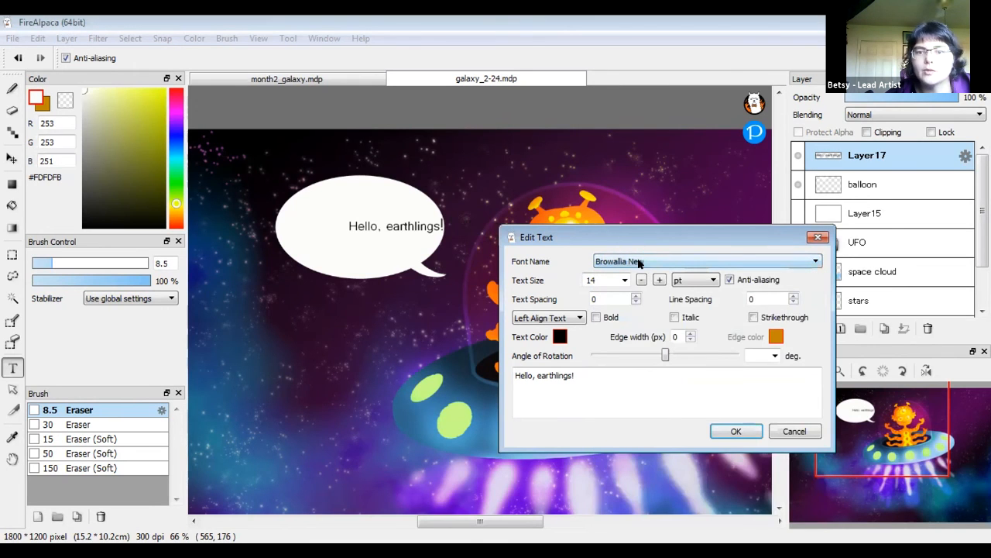
# Set the greeting's font to Segoe Print.
pyautogui.click(639, 263)
pyautogui.scroll(-6, 631, 465)
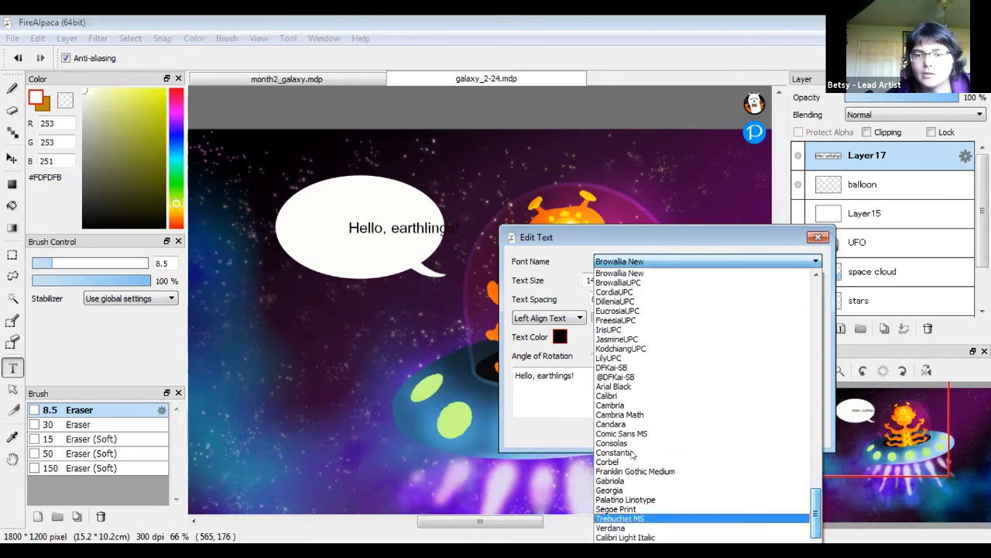
pyautogui.click(635, 509)
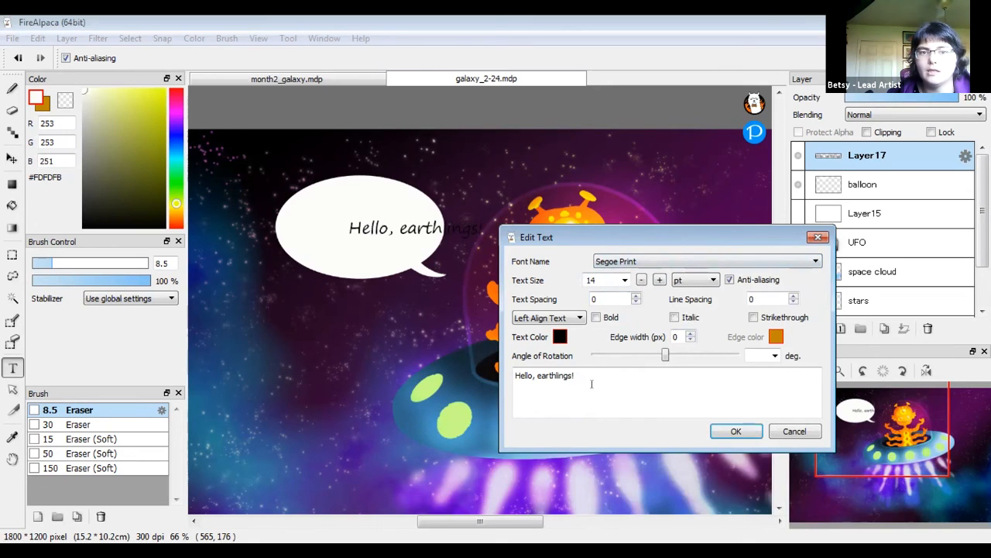
# Break the greeting into two lines after "Hello," and center-align the text.
pyautogui.click(534, 375)
pyautogui.press('Return')
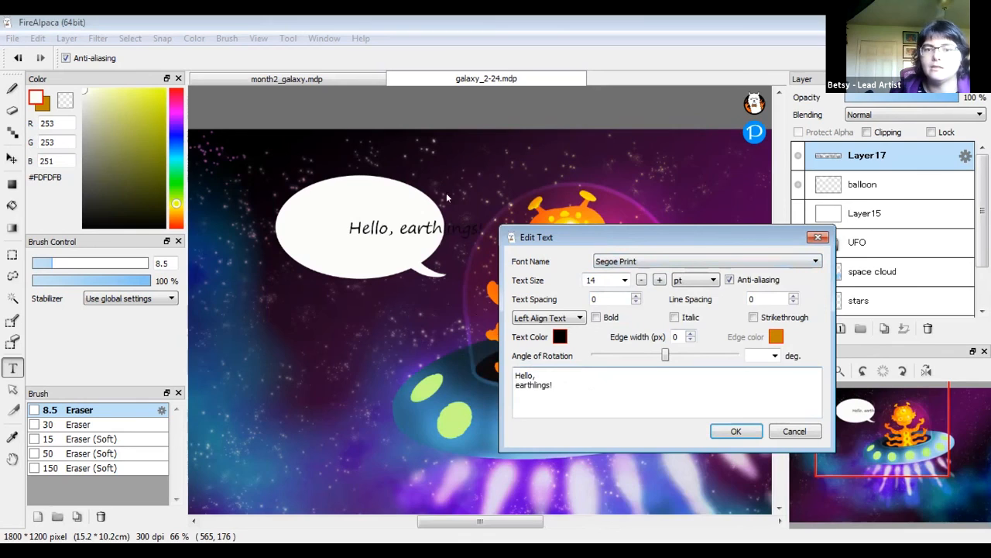
pyautogui.click(577, 319)
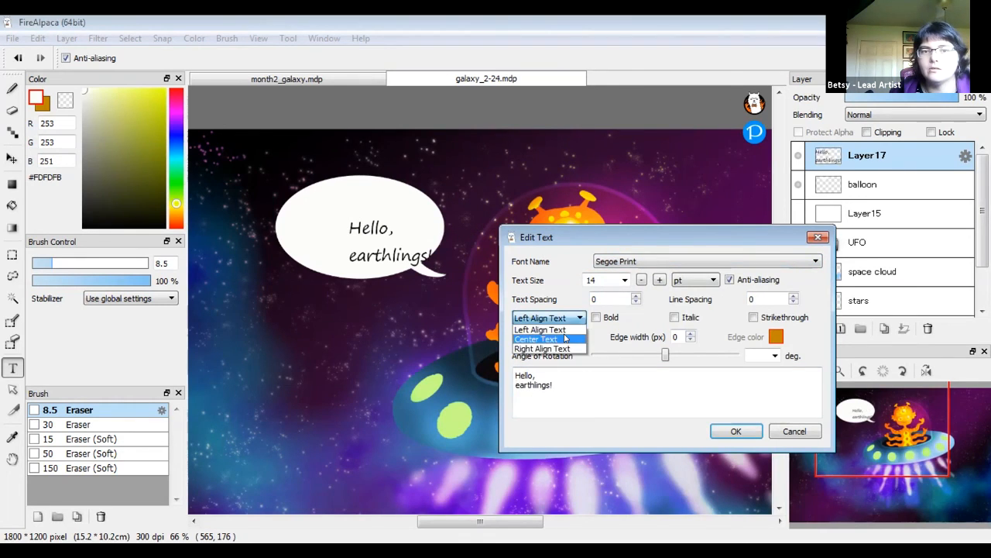
pyautogui.click(565, 338)
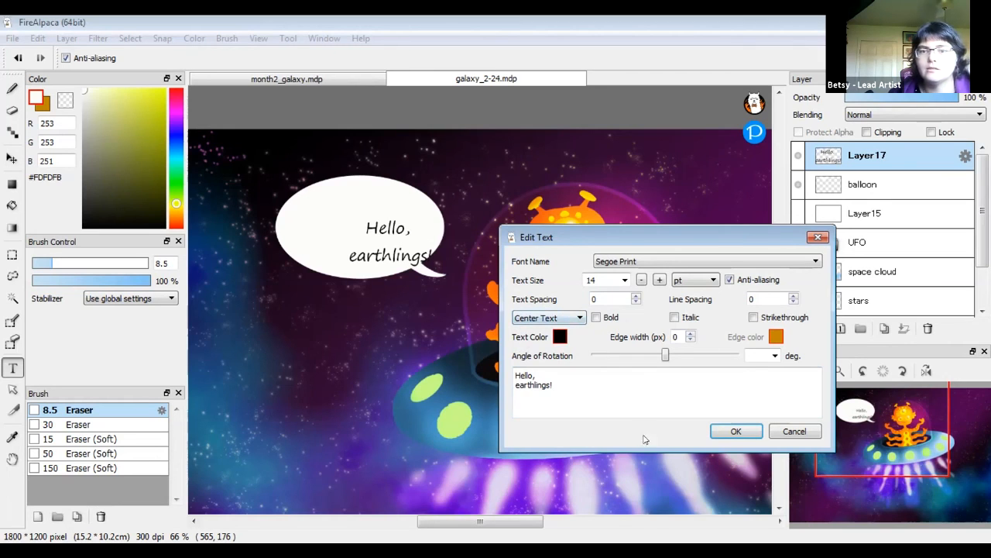
# Set the greeting's edge color to red (#bf0000).
pyautogui.click(776, 336)
pyautogui.click(640, 153)
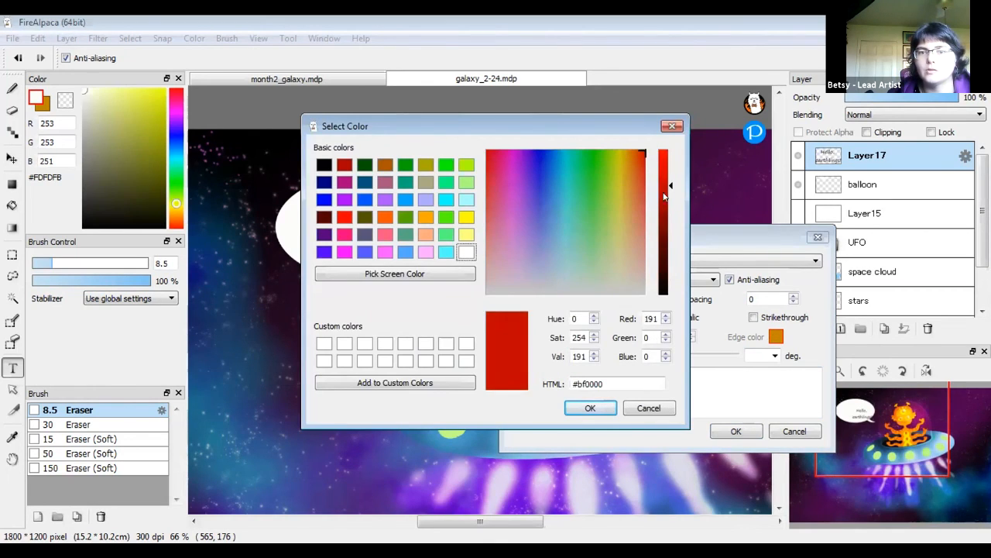
pyautogui.click(589, 408)
# Try rotating the greeting by 15 degrees and reset the angle to 0.
pyautogui.moveTo(664, 354)
pyautogui.mouseDown()
pyautogui.moveTo(683, 355)
pyautogui.moveTo(671, 355)
pyautogui.mouseUp()
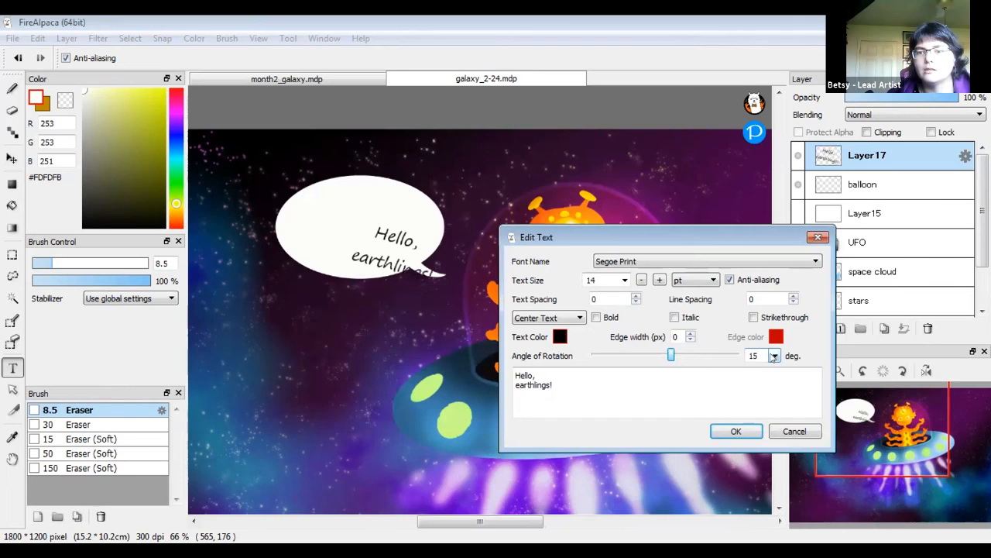
pyautogui.click(774, 356)
pyautogui.click(761, 408)
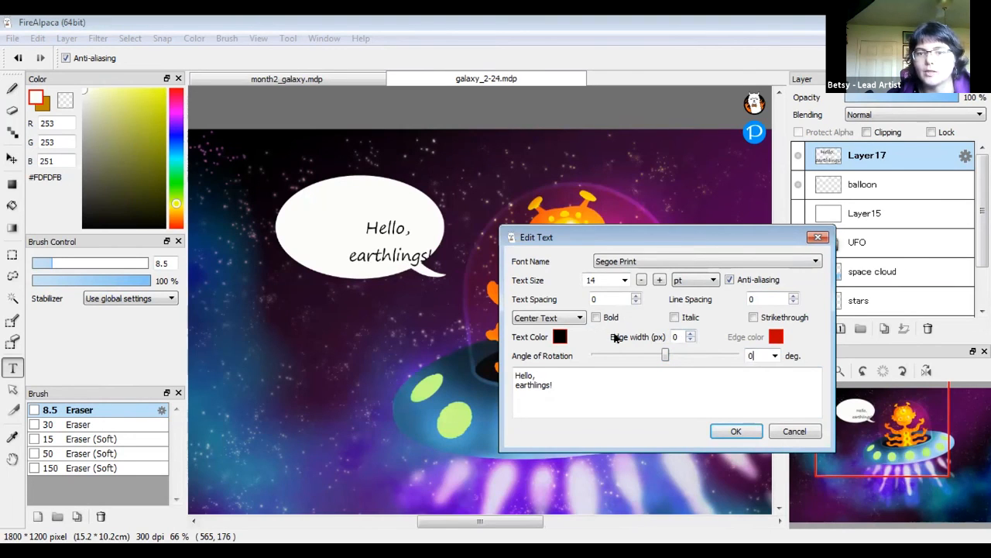
# Try edge widths of 7 px and 3 px around the greeting's letters and return the width to 0.
pyautogui.click(690, 333)
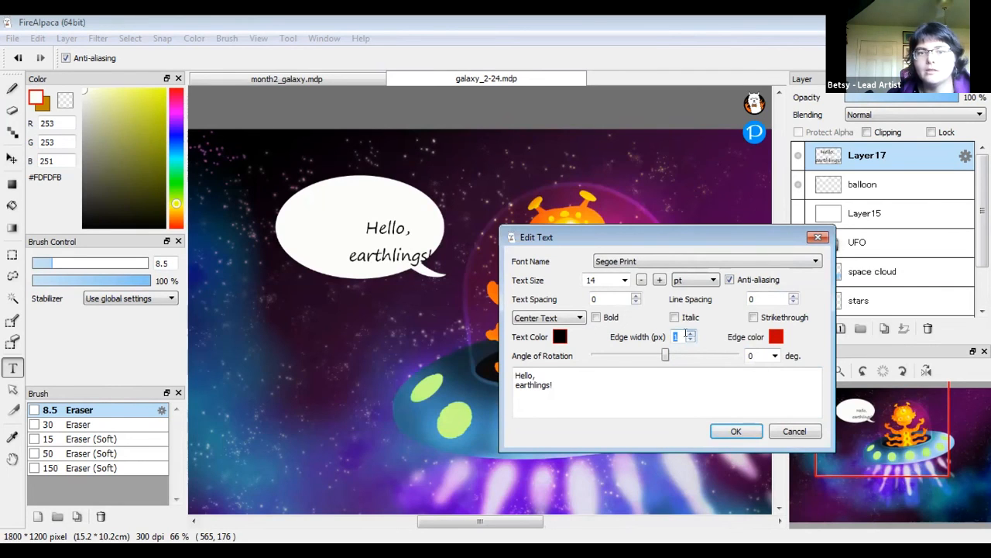
pyautogui.write('7')
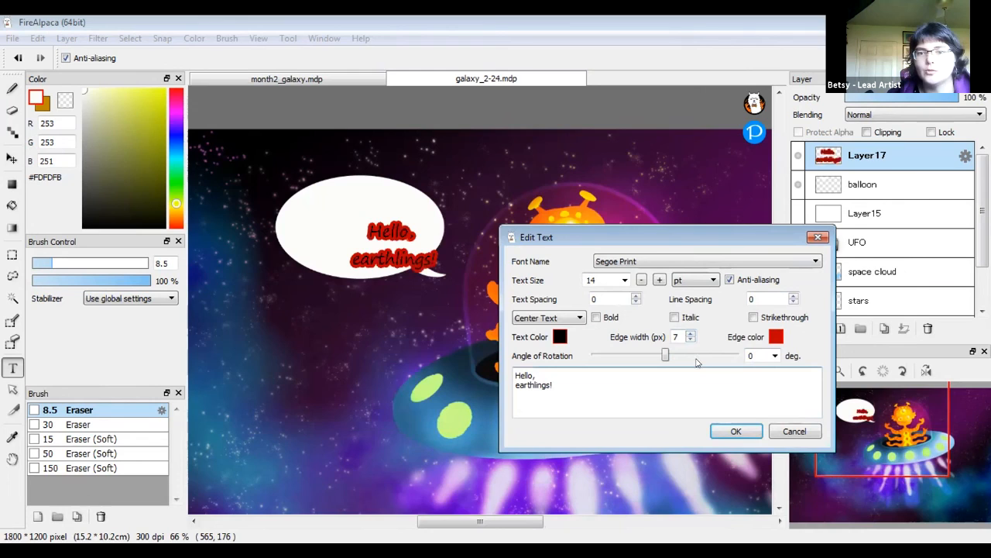
pyautogui.click(690, 333)
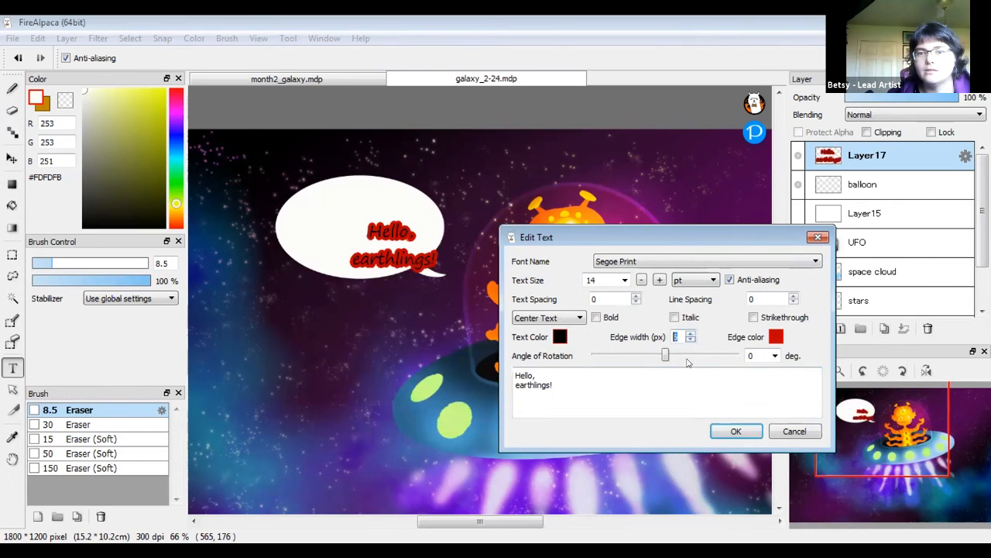
pyautogui.write('3')
pyautogui.click(690, 339)
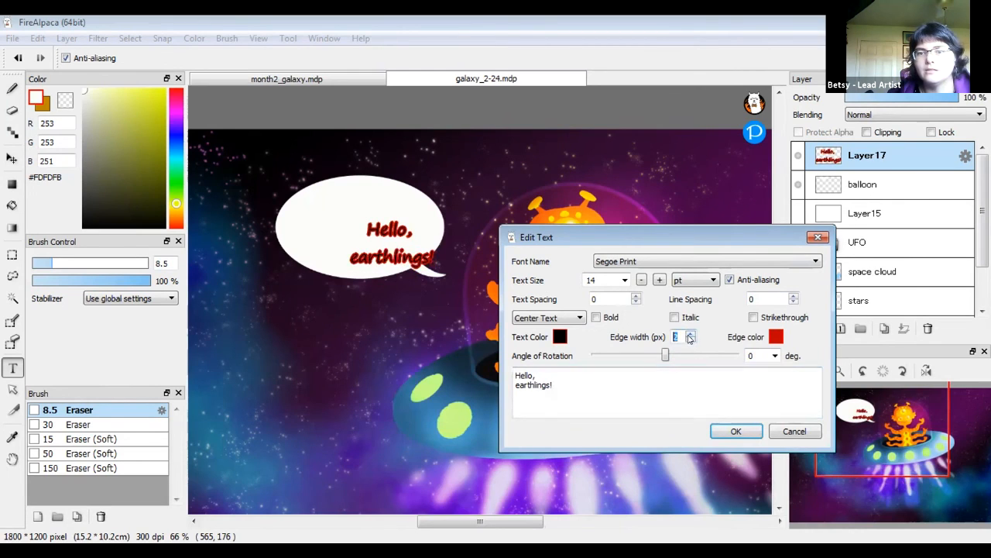
pyautogui.click(690, 339)
pyautogui.click(690, 339)
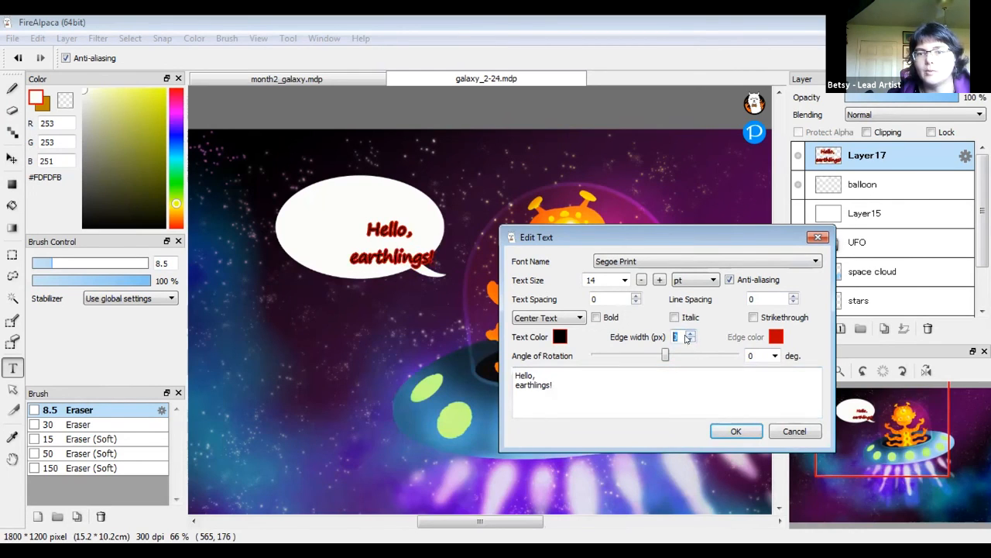
pyautogui.click(713, 373)
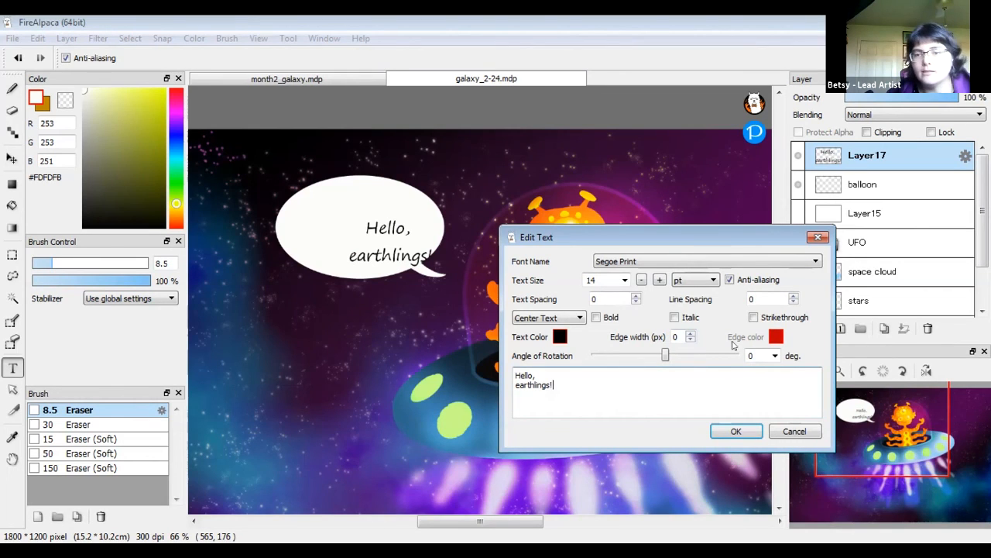
# Apply the text settings and move the two-line greeting up and left into the middle of the speech balloon.
pyautogui.click(735, 431)
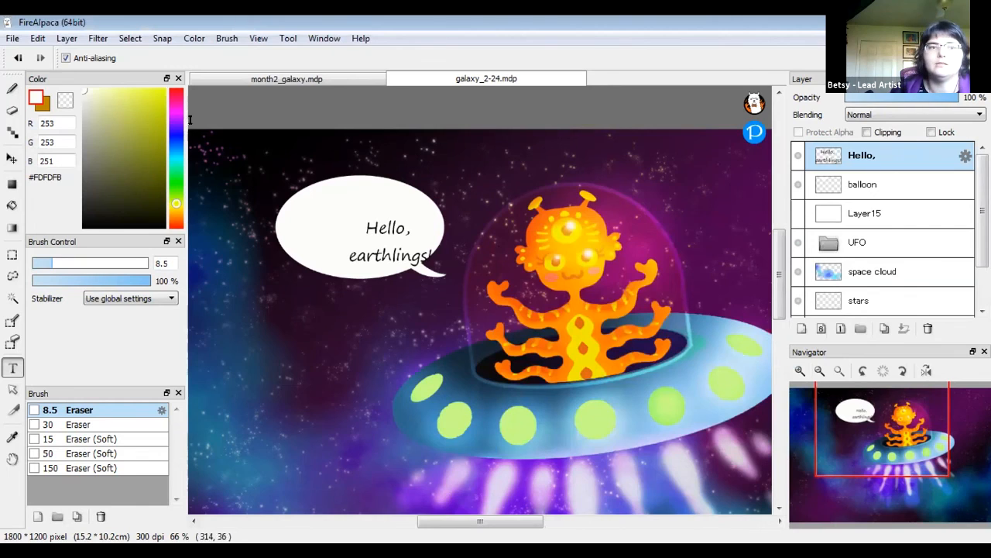
pyautogui.click(11, 159)
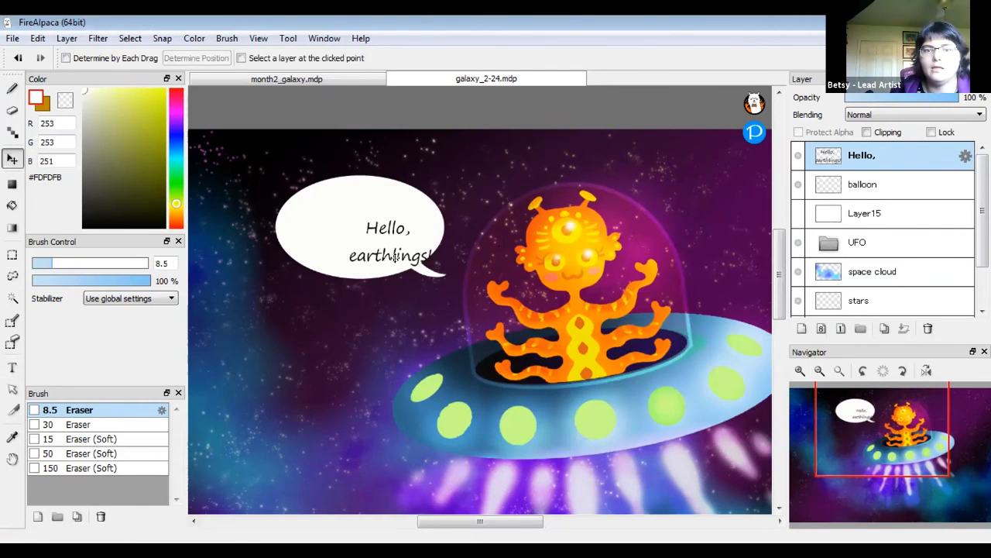
pyautogui.moveTo(395, 257); pyautogui.dragTo(375, 241)
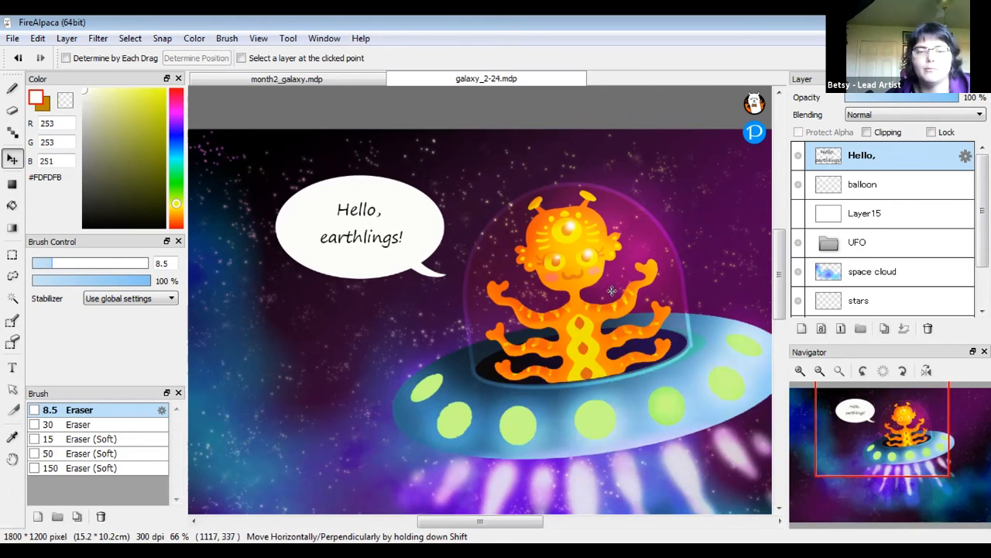
# Reopen the greeting's text settings, try left alignment, and restore centered alignment.
pyautogui.doubleClick(825, 159)
pyautogui.click(575, 317)
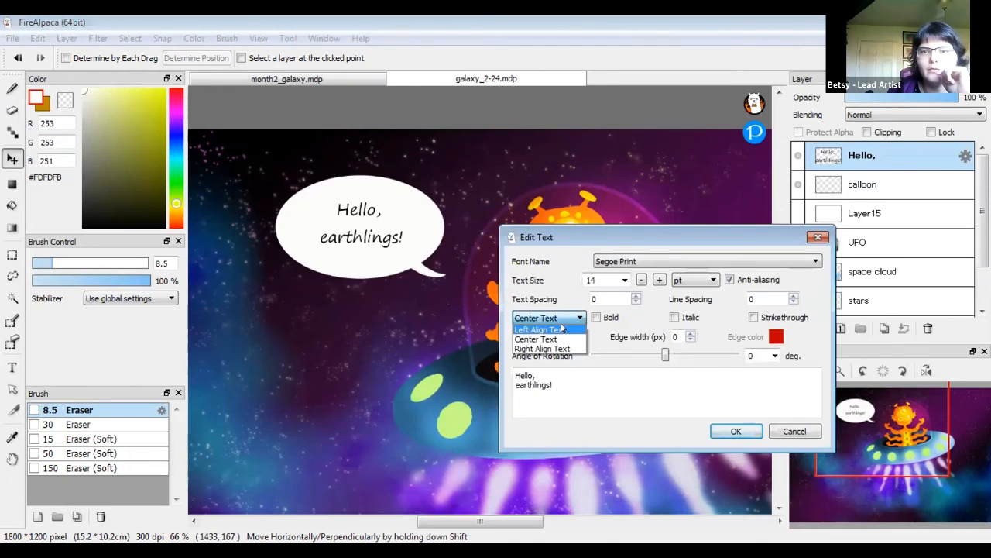
pyautogui.click(531, 326)
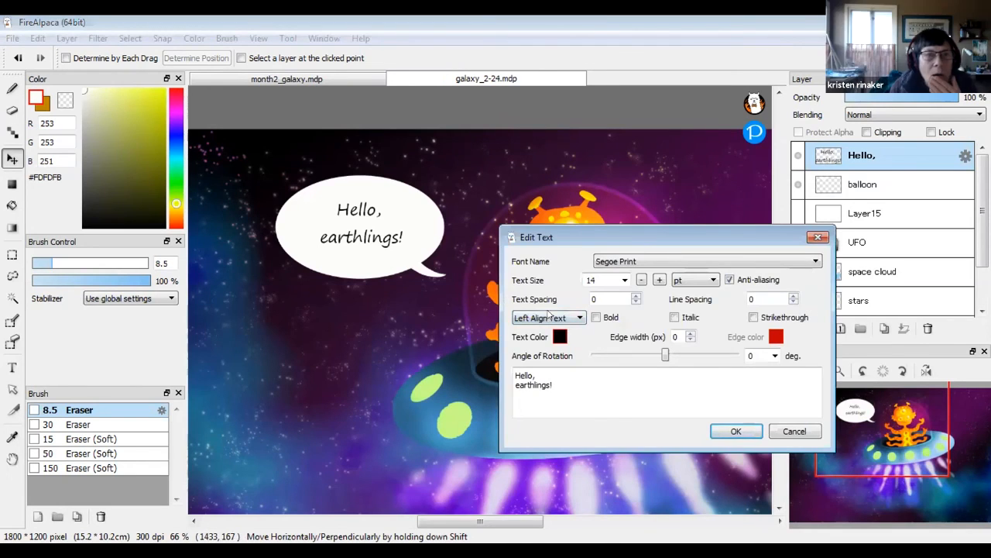
pyautogui.click(575, 319)
pyautogui.click(567, 341)
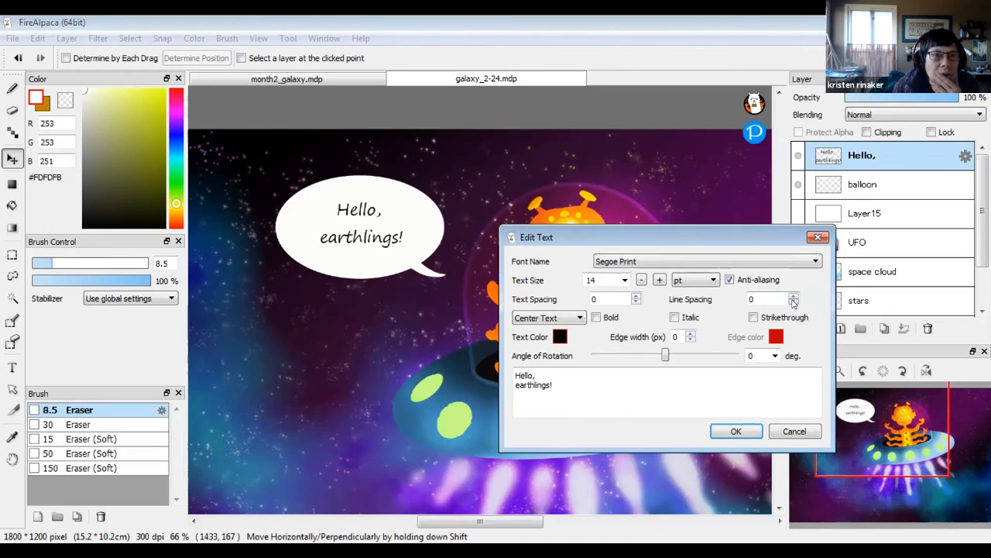
pyautogui.click(736, 431)
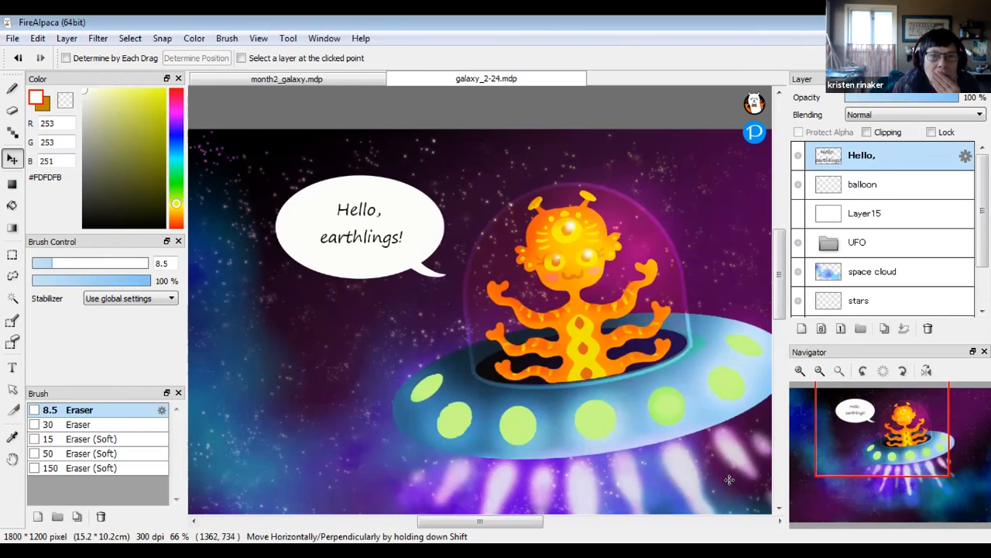
pyautogui.click(818, 372)
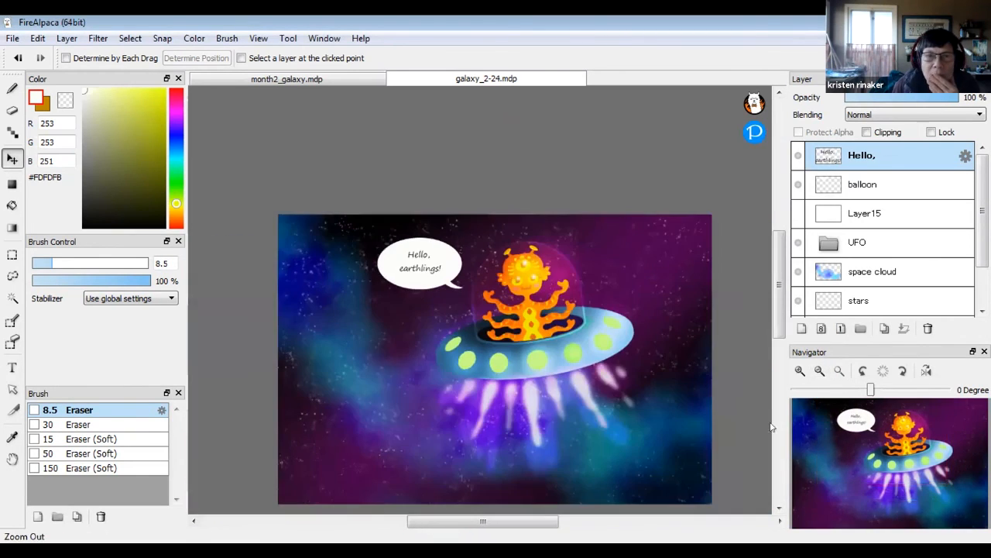
pyautogui.click(818, 371)
pyautogui.click(800, 371)
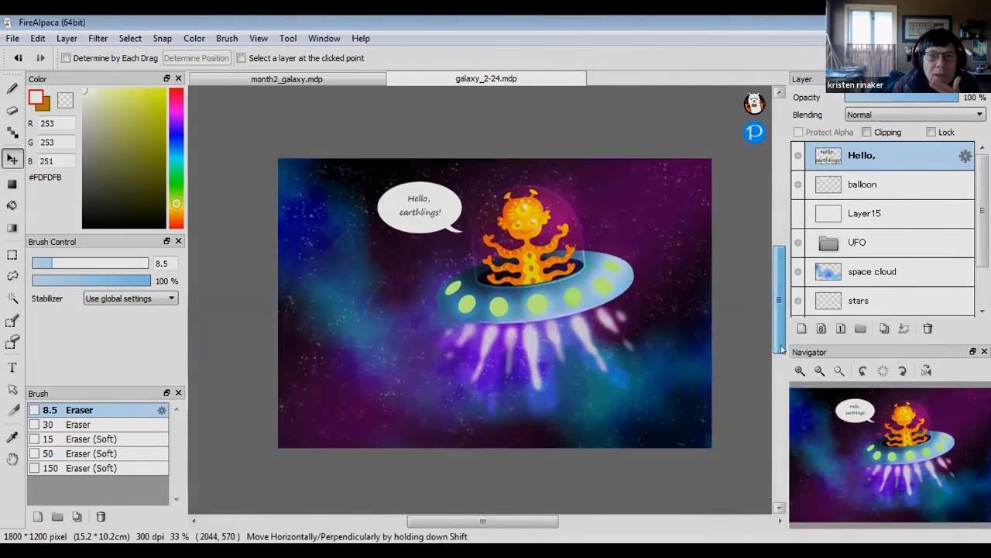
pyautogui.scroll(2, 691, 439)
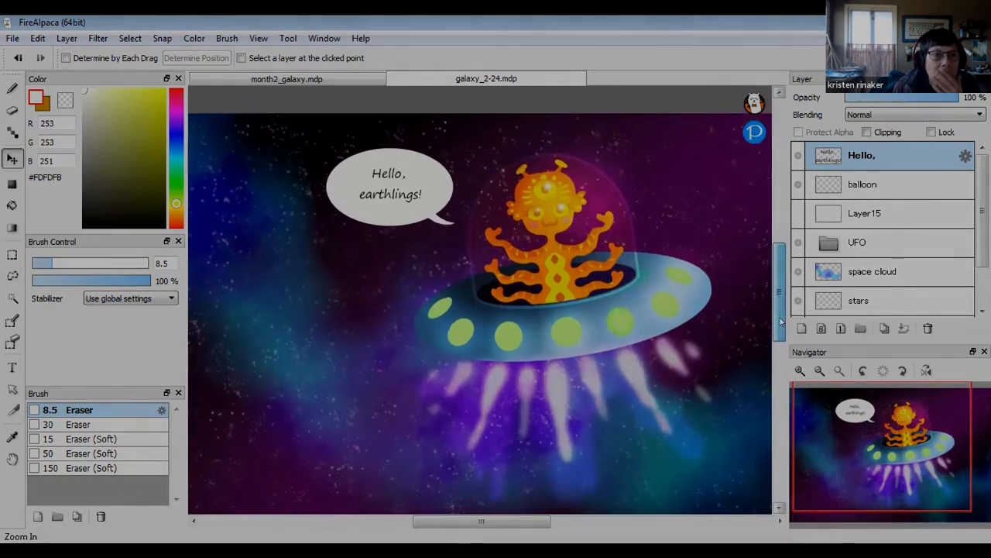